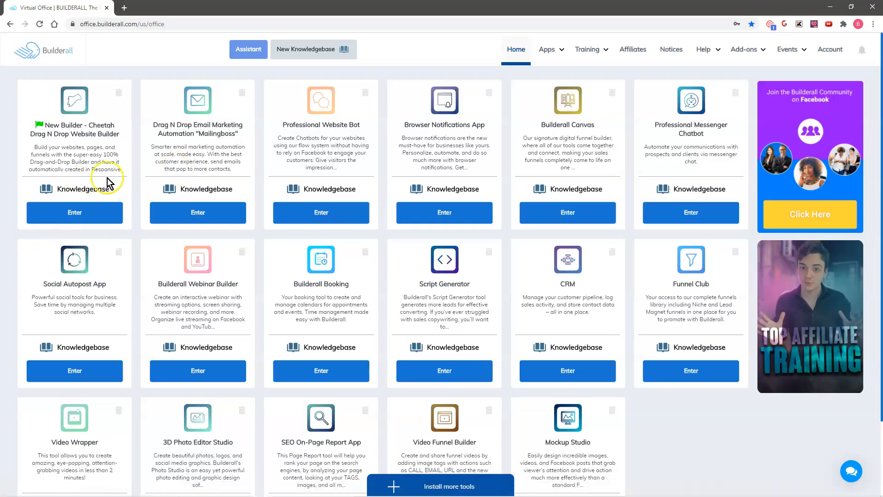
Enter Cheetah, edit the Upsell Funnel site, and open its registration (lead magnet) page.
{"action": "left_click", "coordinate": [79, 212]}
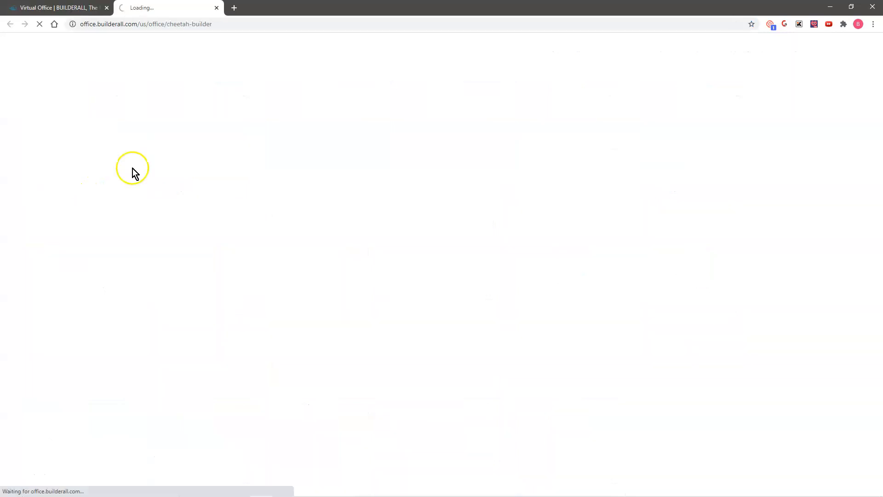
{"action": "mouse_move", "coordinate": [515, 201]}
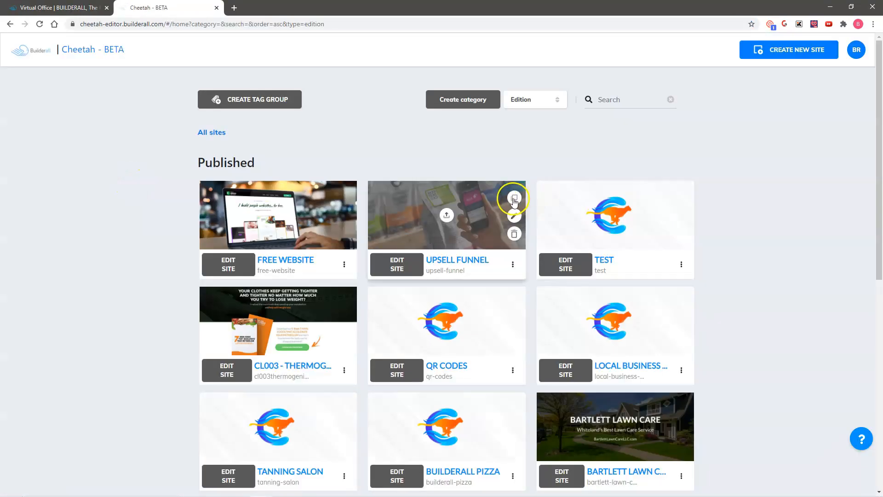
{"action": "left_click", "coordinate": [400, 267]}
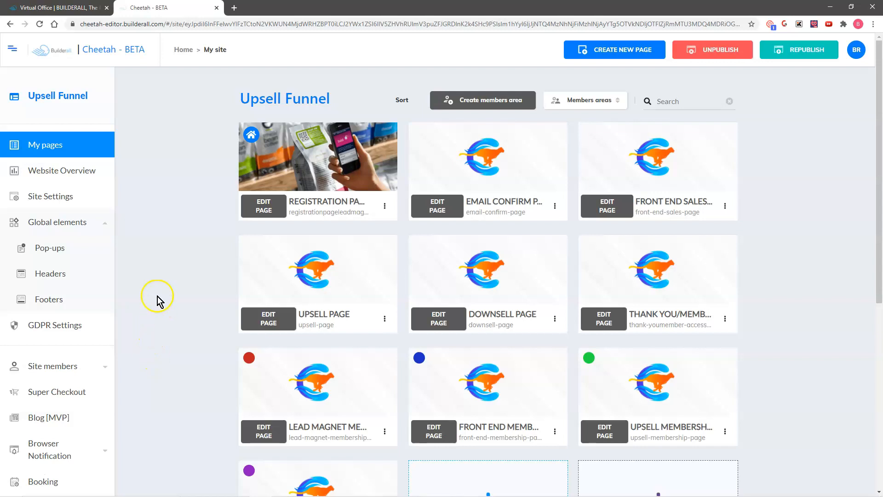
{"action": "left_click", "coordinate": [263, 206]}
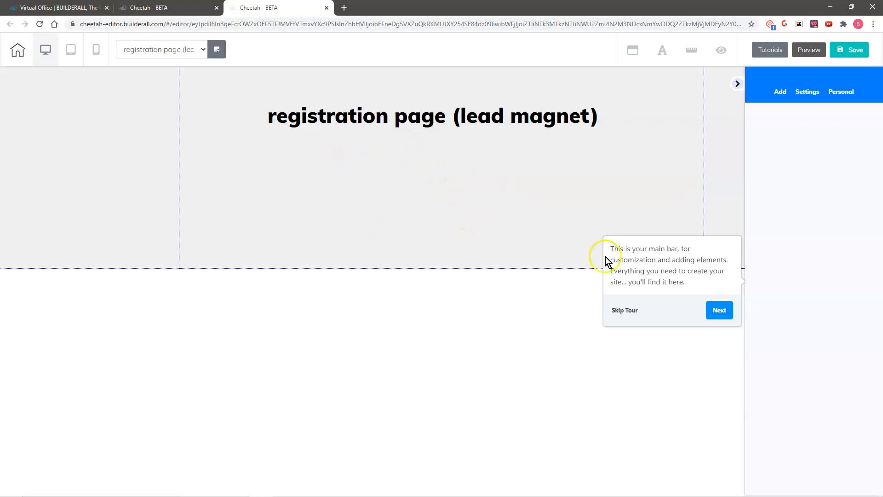
Skip the tour and place a green Register Now button under the registration page heading.
{"action": "left_click", "coordinate": [622, 311]}
{"action": "left_click", "coordinate": [779, 90]}
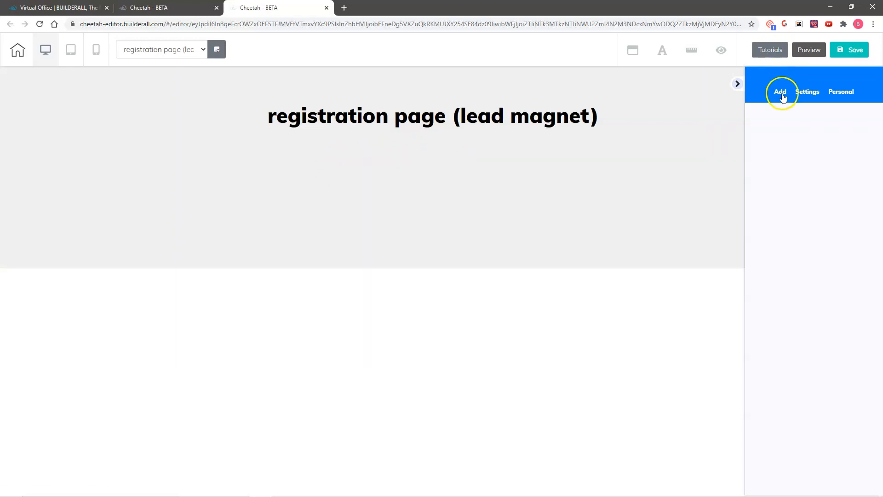
{"action": "left_click", "coordinate": [841, 120]}
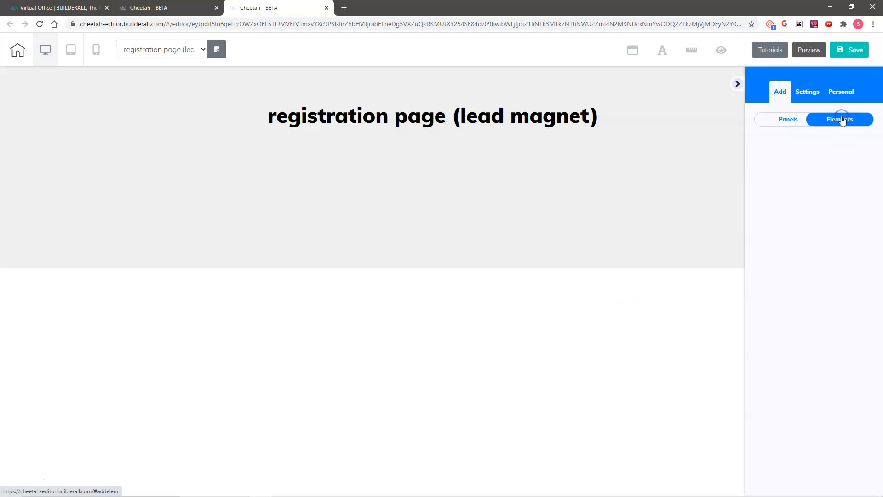
{"action": "scroll", "coordinate": [803, 234], "scroll_direction": "down", "scroll_amount": 3}
{"action": "scroll", "coordinate": [803, 234], "scroll_direction": "down", "scroll_amount": 2}
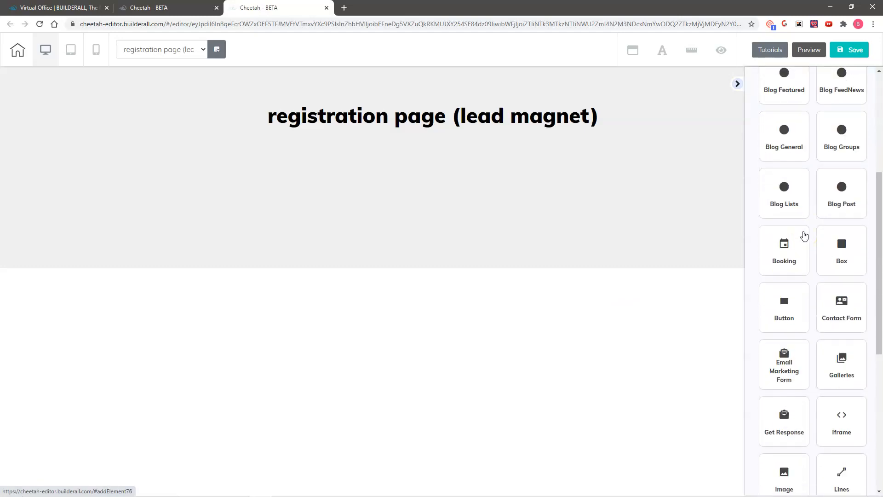
{"action": "left_click", "coordinate": [778, 300]}
{"action": "left_click_drag", "start_coordinate": [826, 216], "coordinate": [454, 176]}
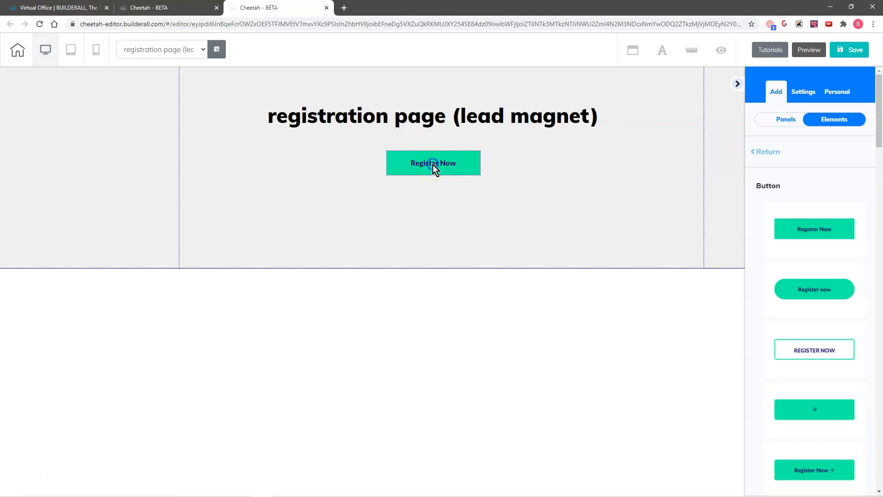
{"action": "left_click", "coordinate": [432, 165]}
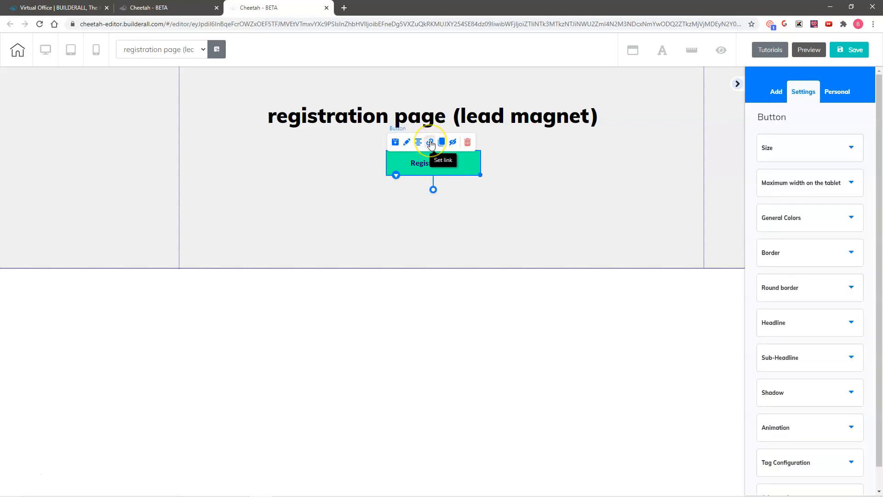
Link Register Now to register users into Lead Magnet Member LOCK, redirecting to the email confirm page.
{"action": "left_click", "coordinate": [430, 143]}
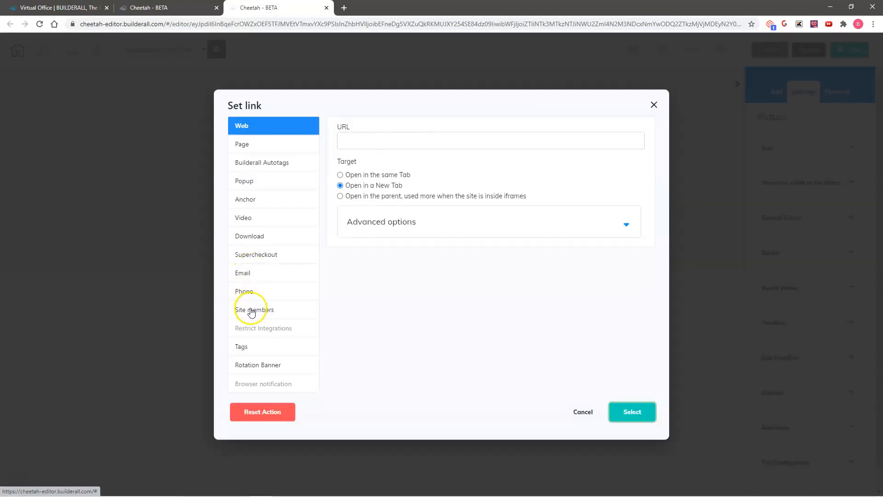
{"action": "left_click", "coordinate": [252, 310]}
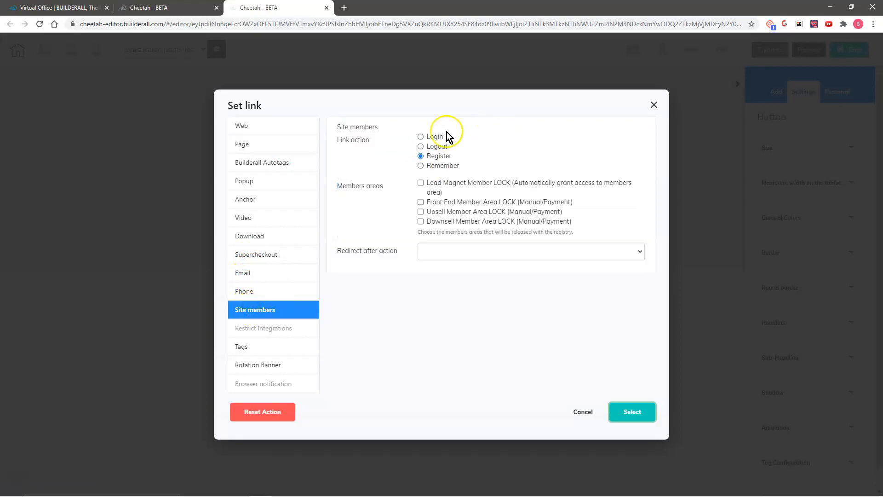
{"action": "left_click", "coordinate": [421, 183]}
{"action": "left_click", "coordinate": [462, 250]}
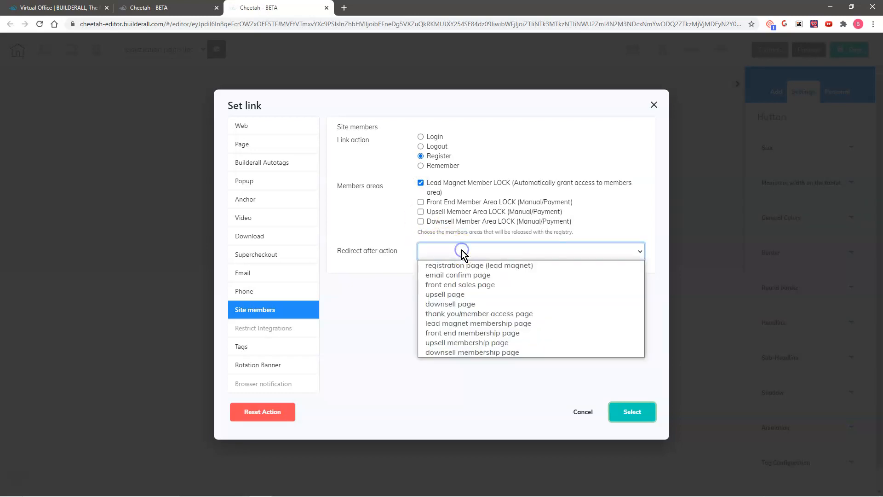
{"action": "left_click", "coordinate": [452, 275]}
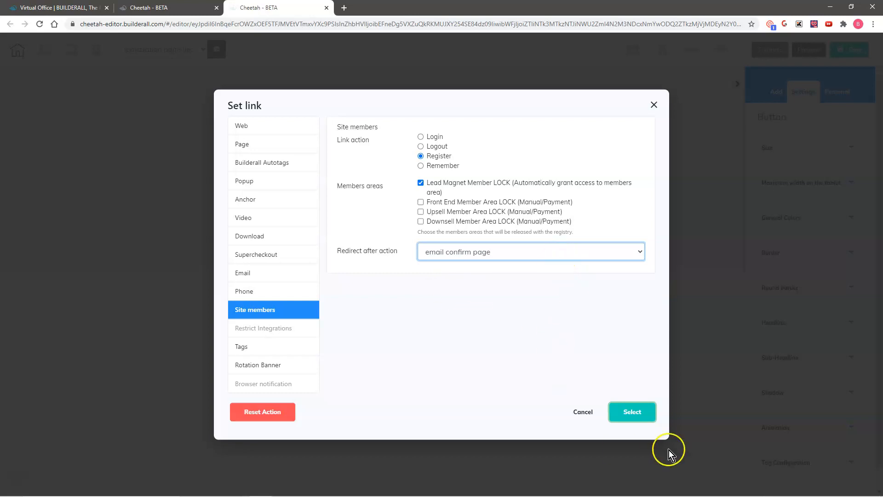
{"action": "left_click", "coordinate": [630, 411]}
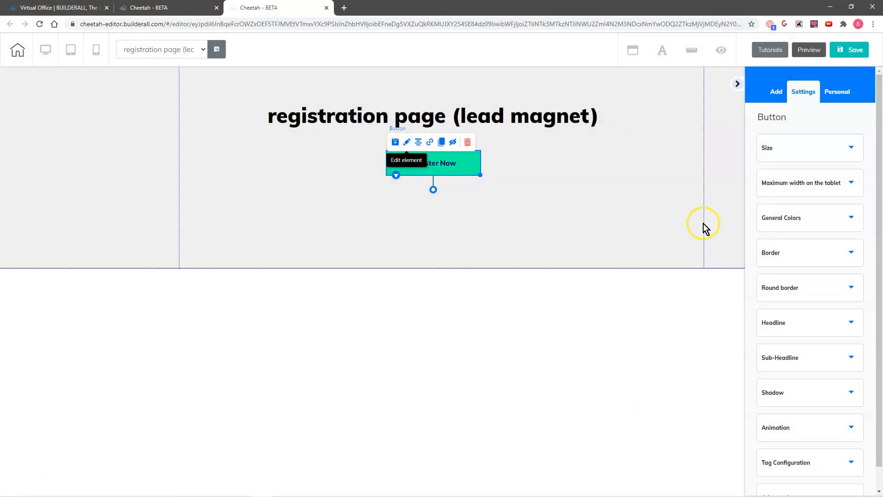
Change the button label to 'Register For you download now'.
{"action": "left_click", "coordinate": [810, 327]}
{"action": "left_click", "coordinate": [810, 369]}
{"action": "key", "text": "BackSpace"}
{"action": "key", "text": "BackSpace"}
{"action": "key", "text": "BackSpace"}
{"action": "type", "text": "For you download now"}
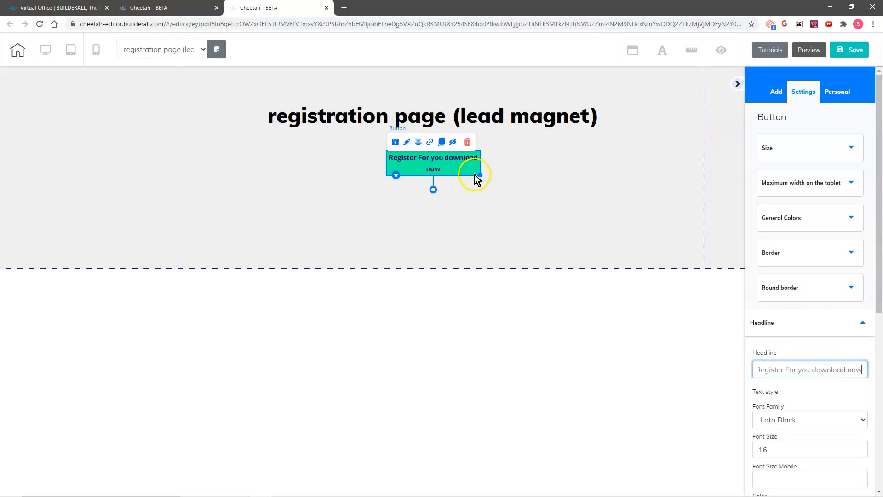
Widen the button so the label fits on one line, and save the registration page.
{"action": "left_click_drag", "start_coordinate": [480, 175], "coordinate": [437, 173]}
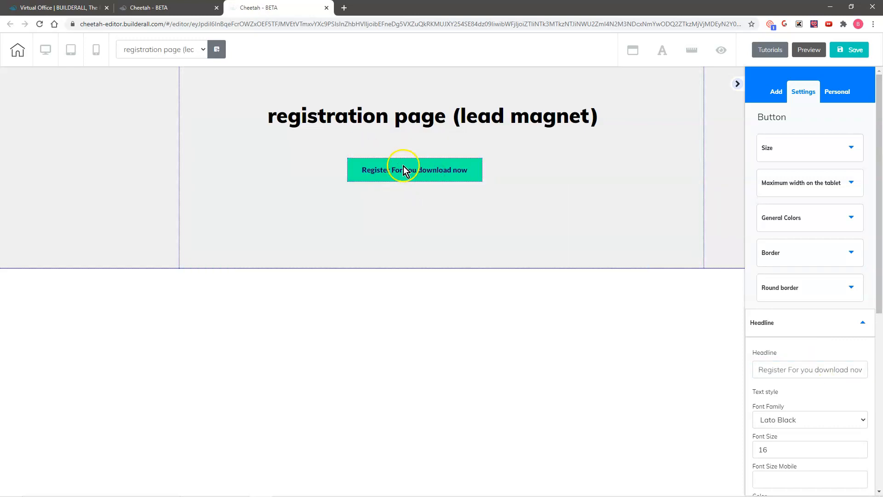
{"action": "left_click", "coordinate": [857, 51]}
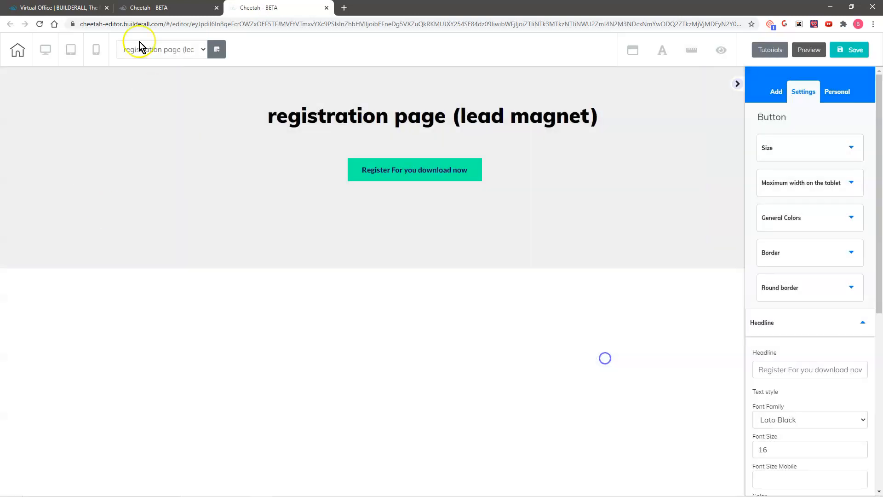
{"action": "left_click", "coordinate": [143, 49]}
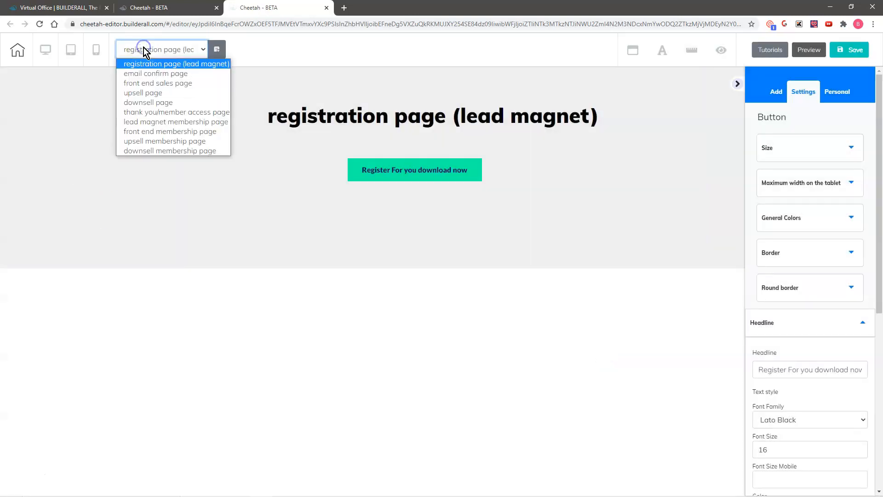
On the email confirm page, add a Title H4 reading 'You are almost there! Please check your email to confirm your membership!'.
{"action": "left_click", "coordinate": [159, 75]}
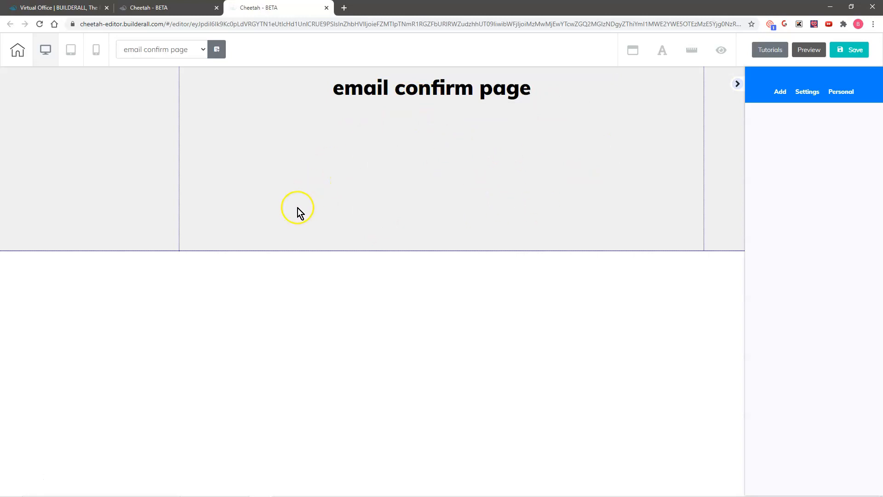
{"action": "left_click", "coordinate": [781, 92]}
{"action": "left_click", "coordinate": [812, 117]}
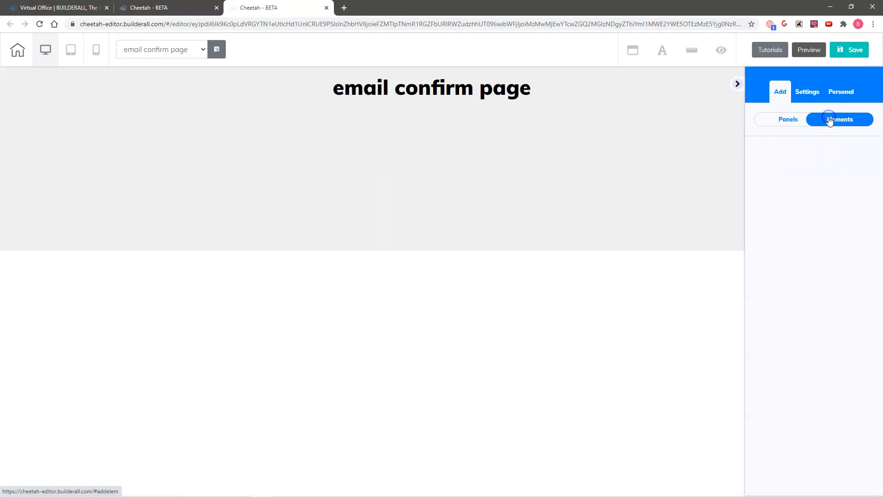
{"action": "left_click", "coordinate": [775, 190]}
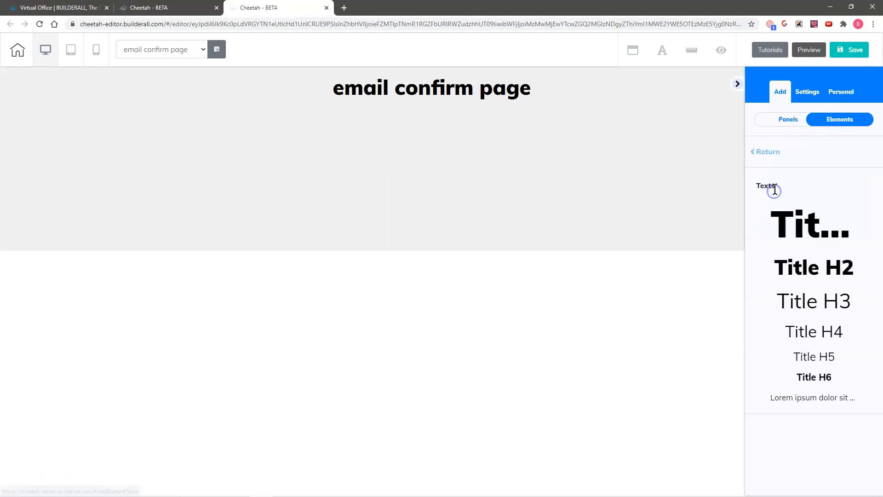
{"action": "left_click_drag", "start_coordinate": [810, 342], "coordinate": [424, 133]}
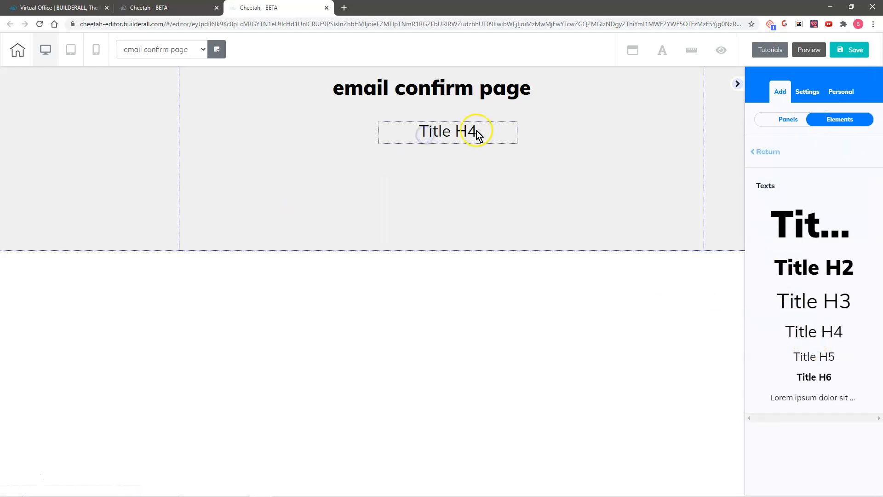
{"action": "left_click_drag", "start_coordinate": [481, 132], "coordinate": [409, 131]}
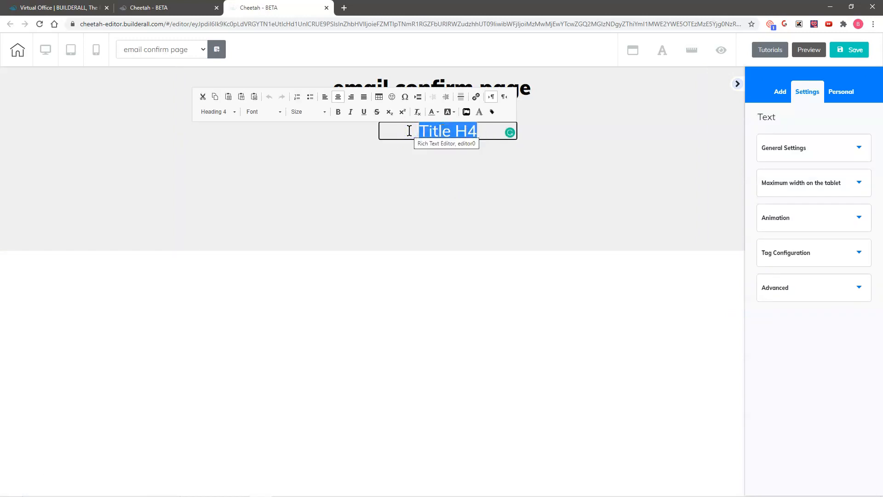
{"action": "type", "text": "You are almost there! Please check your email to confirm your membership!"}
Widen and center the message, save and publish, then switch to the front end sales page.
{"action": "left_click", "coordinate": [491, 171]}
{"action": "left_click", "coordinate": [491, 171]}
{"action": "left_click_drag", "start_coordinate": [516, 211], "coordinate": [705, 183]}
{"action": "left_click_drag", "start_coordinate": [542, 148], "coordinate": [450, 144]}
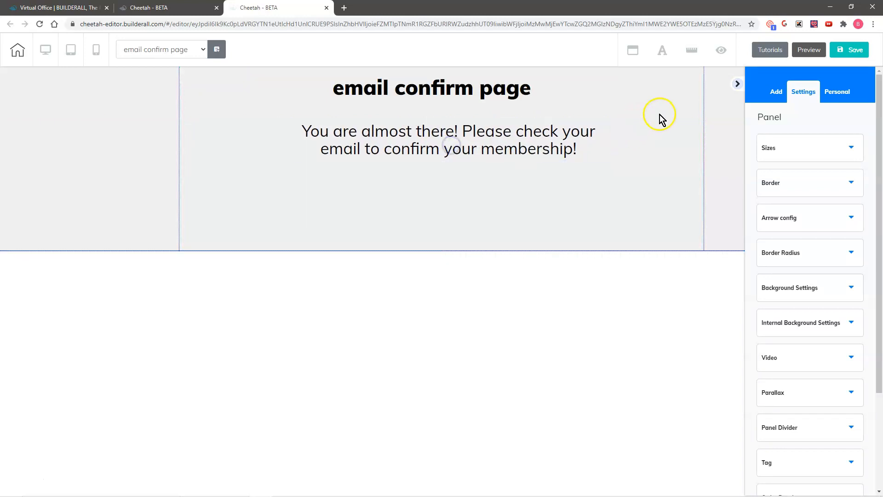
{"action": "left_click", "coordinate": [849, 49]}
{"action": "left_click", "coordinate": [503, 301]}
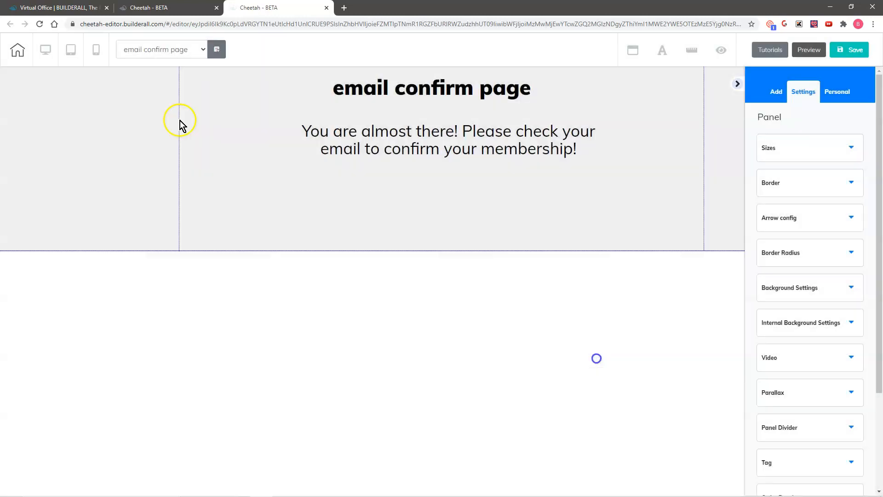
{"action": "left_click", "coordinate": [152, 49]}
{"action": "left_click", "coordinate": [161, 84]}
Save changes and place a Register Now button under the front end sales page title.
{"action": "left_click", "coordinate": [479, 276]}
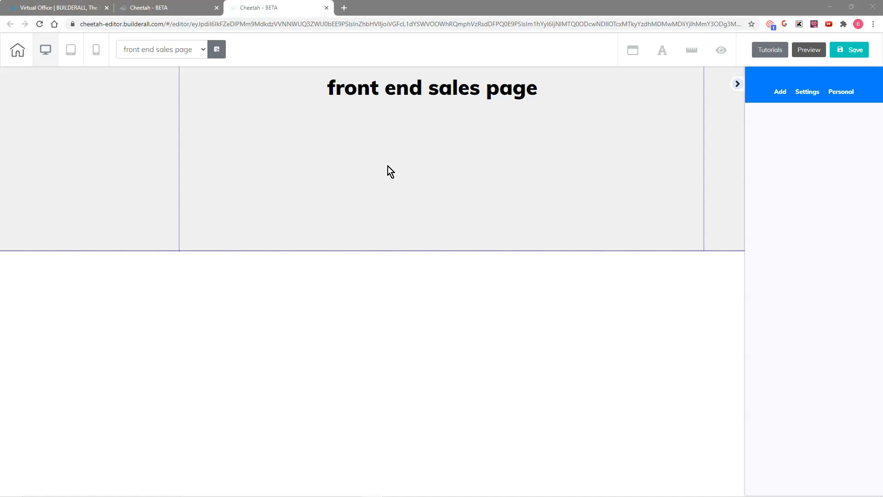
{"action": "left_click", "coordinate": [781, 92]}
{"action": "left_click", "coordinate": [849, 121]}
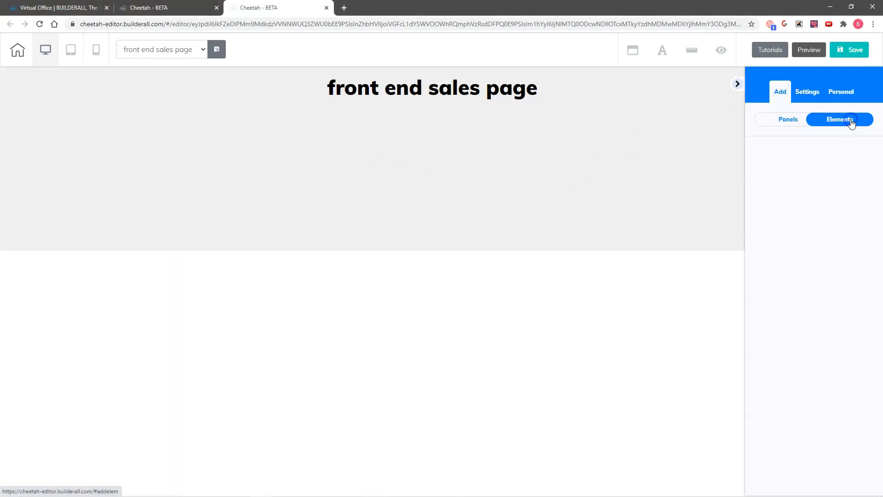
{"action": "scroll", "coordinate": [813, 361], "scroll_direction": "down", "scroll_amount": 3}
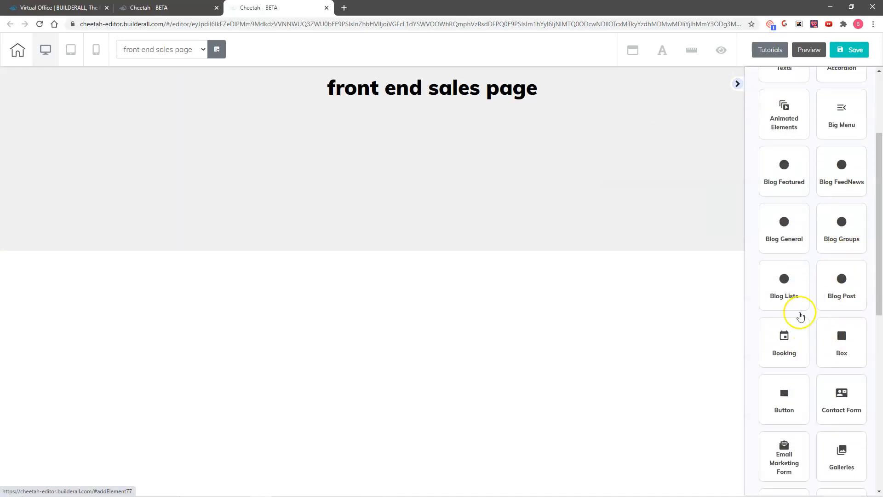
{"action": "left_click", "coordinate": [787, 393]}
{"action": "left_click_drag", "start_coordinate": [816, 231], "coordinate": [420, 155]}
{"action": "left_click_drag", "start_coordinate": [417, 131], "coordinate": [437, 139]}
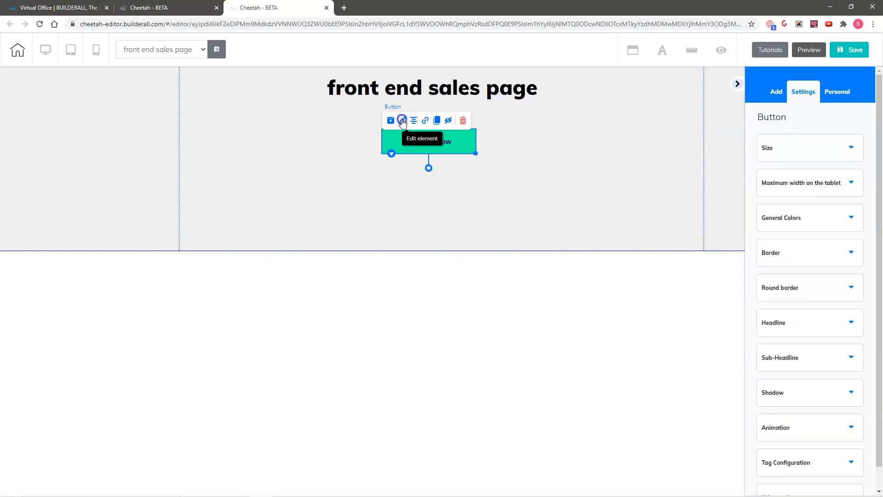
Relabel the button BUY NOW and bring up its link settings.
{"action": "left_click", "coordinate": [814, 322]}
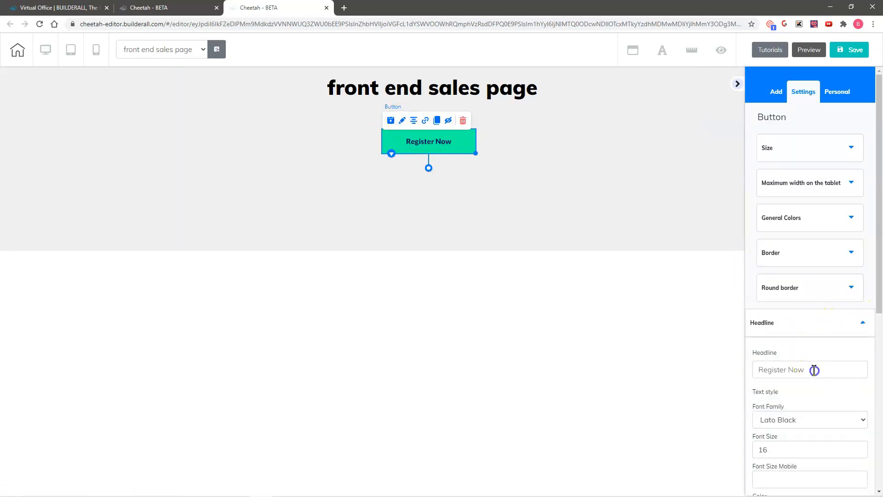
{"action": "left_click_drag", "start_coordinate": [812, 368], "coordinate": [734, 375]}
{"action": "type", "text": "BUY NOI"}
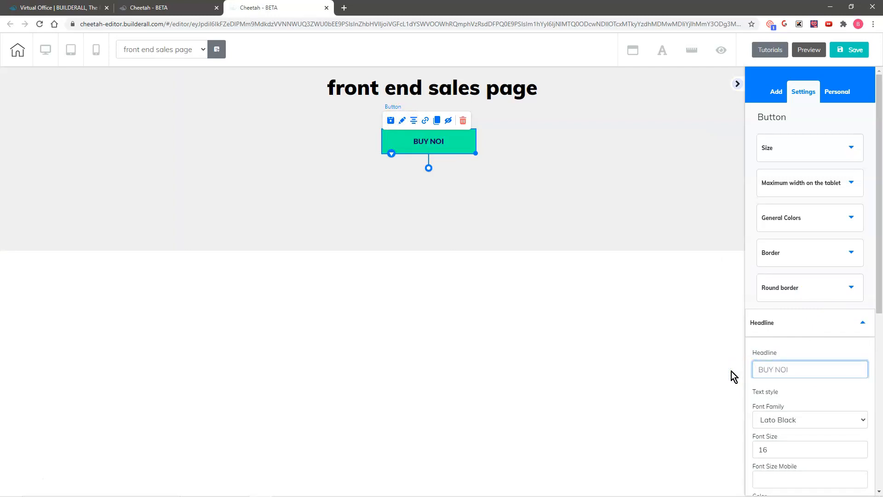
{"action": "key", "text": "BackSpace"}
{"action": "type", "text": "W"}
{"action": "left_click", "coordinate": [425, 121]}
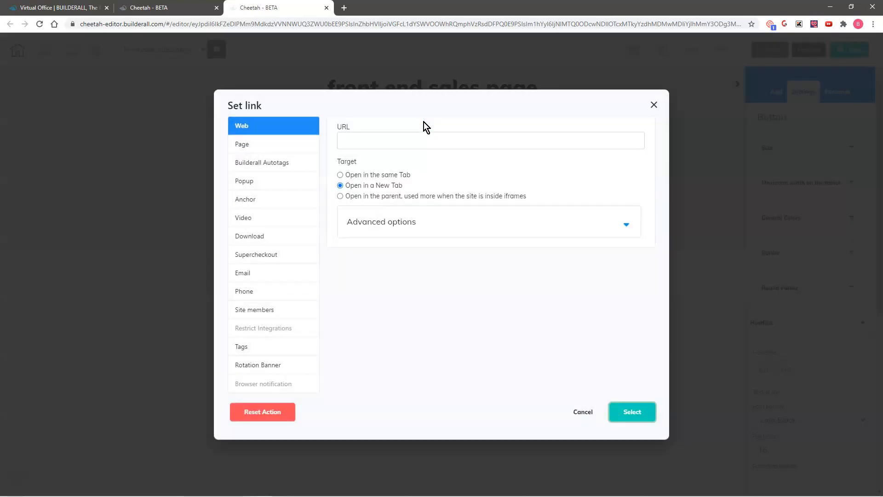
Link BUY NOW to the Supercheckout Front End Product (0.50 USD) and save the page.
{"action": "left_click", "coordinate": [269, 259]}
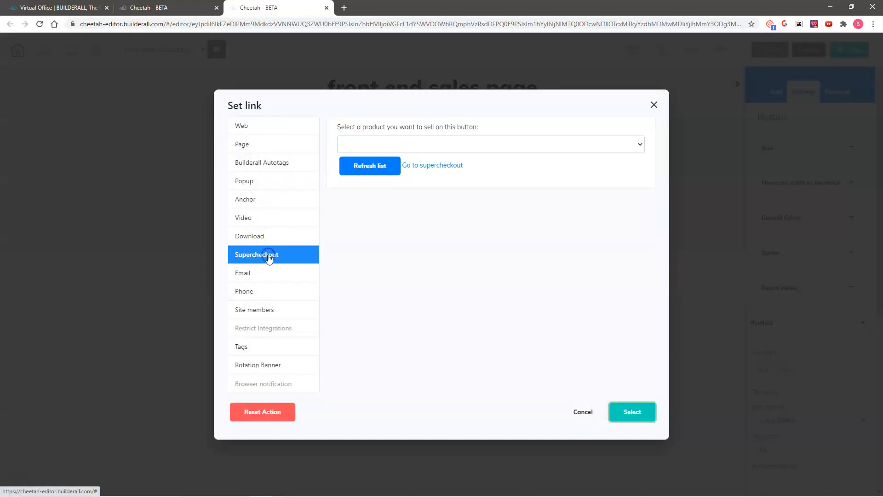
{"action": "left_click", "coordinate": [451, 145]}
{"action": "left_click", "coordinate": [412, 186]}
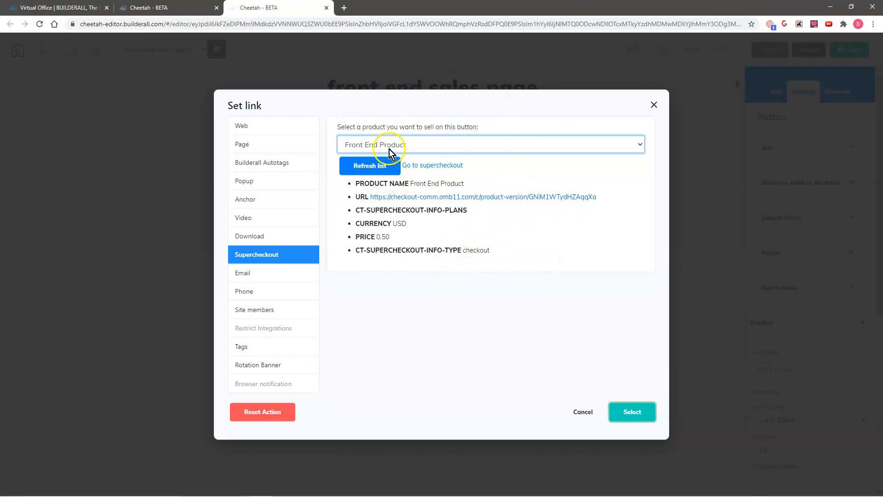
{"action": "left_click", "coordinate": [638, 419]}
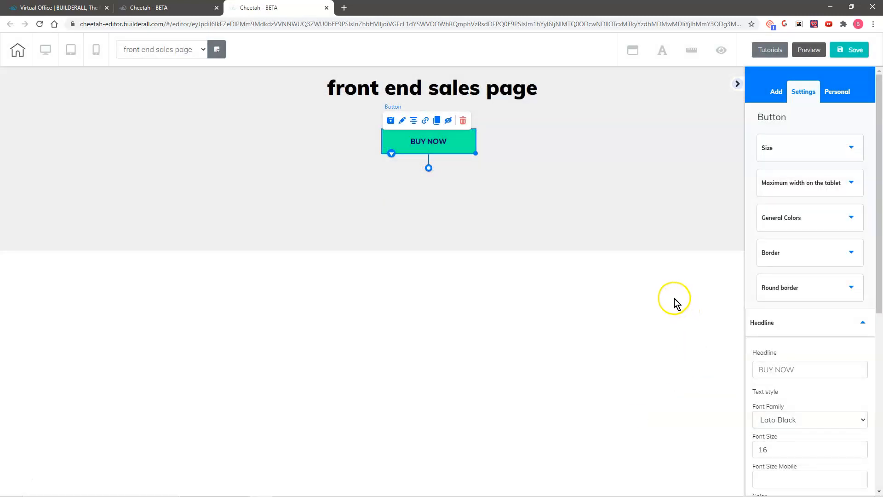
{"action": "left_click", "coordinate": [855, 50]}
Switch to the upsell page, saving changes on the current page.
{"action": "left_click", "coordinate": [161, 49]}
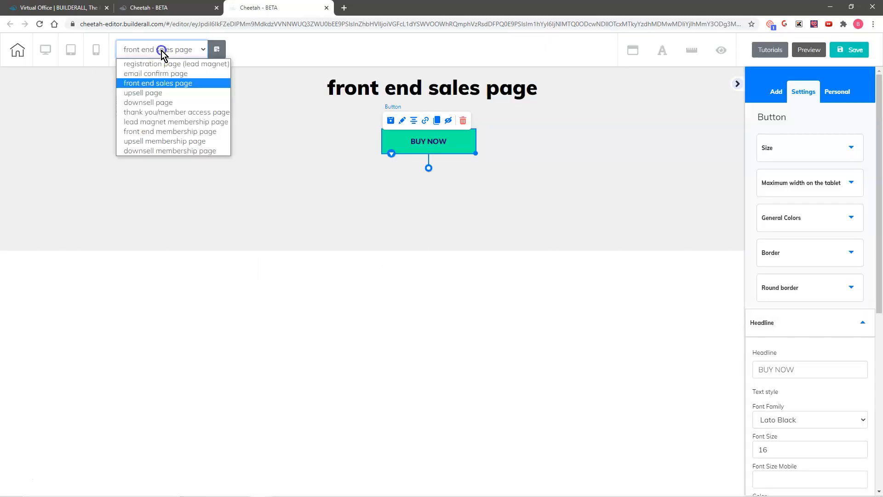
{"action": "left_click", "coordinate": [159, 92]}
{"action": "left_click", "coordinate": [484, 276]}
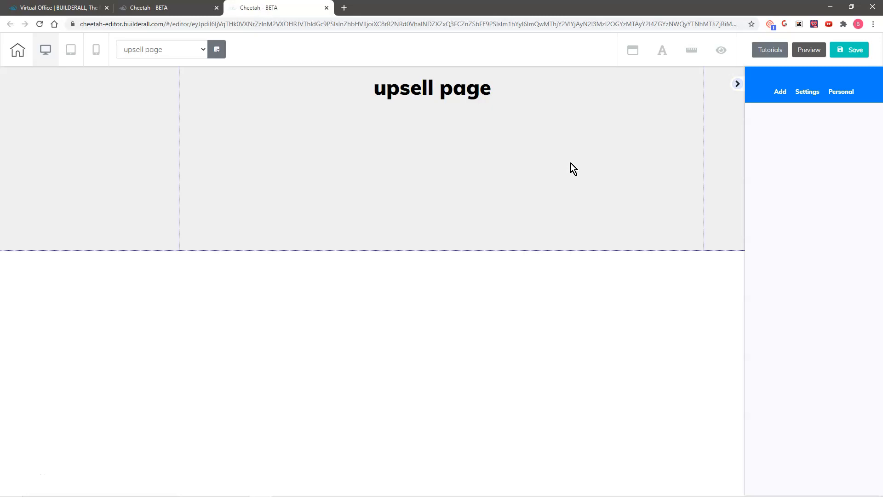
Place a green button beneath the upsell heading and relabel it BUY NOW.
{"action": "left_click", "coordinate": [781, 94]}
{"action": "left_click", "coordinate": [836, 121]}
{"action": "scroll", "coordinate": [805, 318], "scroll_direction": "down", "scroll_amount": 5}
{"action": "left_click_drag", "start_coordinate": [790, 319], "coordinate": [431, 114]}
{"action": "left_click", "coordinate": [785, 318]}
{"action": "left_click_drag", "start_coordinate": [817, 229], "coordinate": [431, 145]}
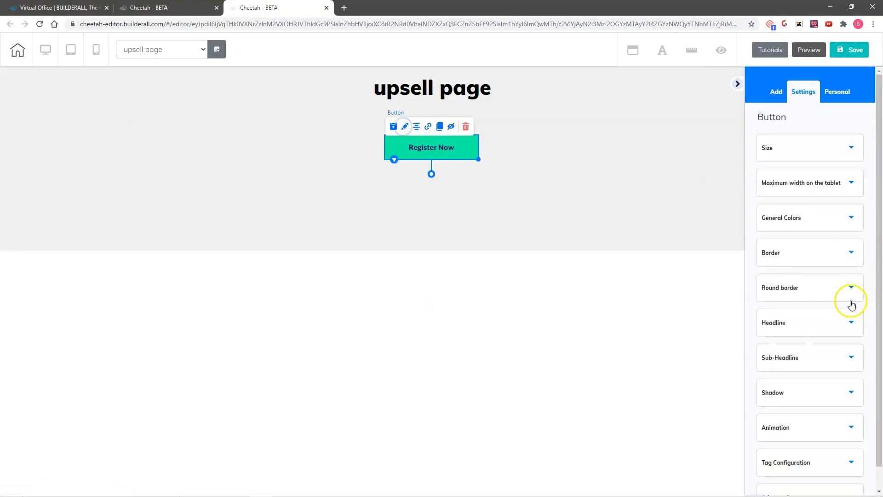
{"action": "left_click", "coordinate": [825, 321]}
{"action": "left_click_drag", "start_coordinate": [808, 369], "coordinate": [742, 366]}
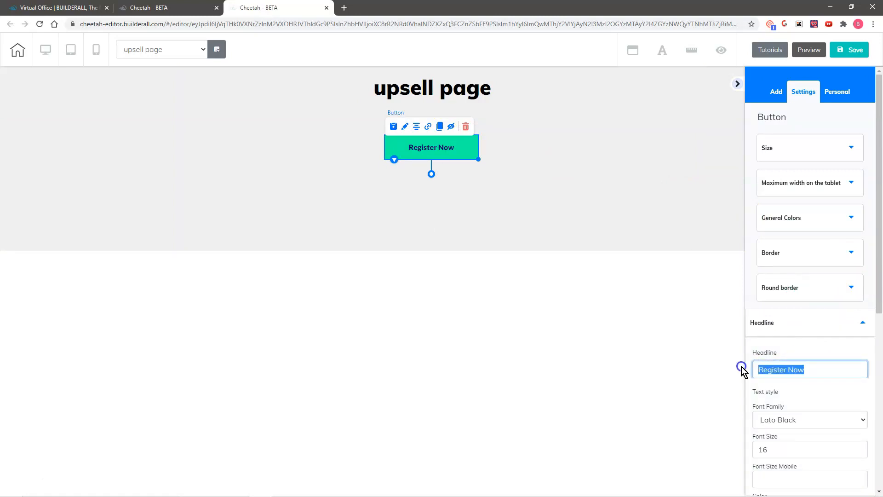
{"action": "type", "text": "BUY NOW"}
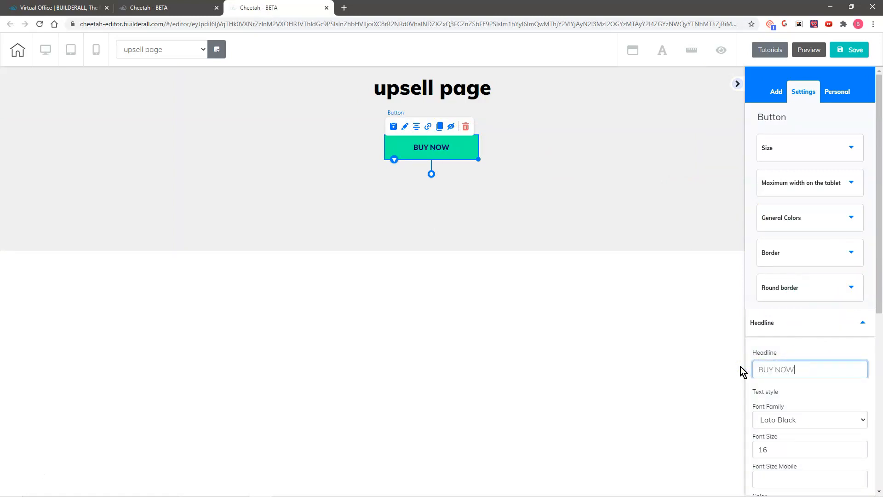
Link the upsell BUY NOW button to the Supercheckout Upsell Product at 0.50 USD.
{"action": "left_click", "coordinate": [428, 126]}
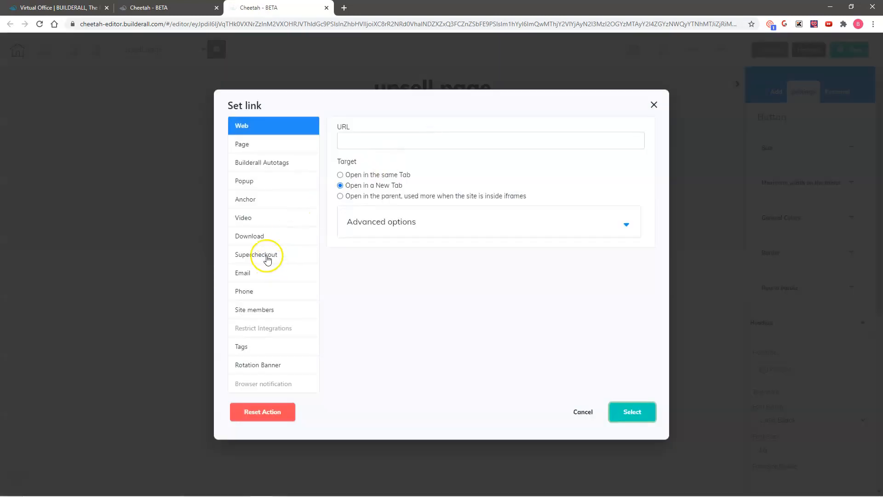
{"action": "left_click", "coordinate": [267, 255]}
{"action": "left_click", "coordinate": [442, 144]}
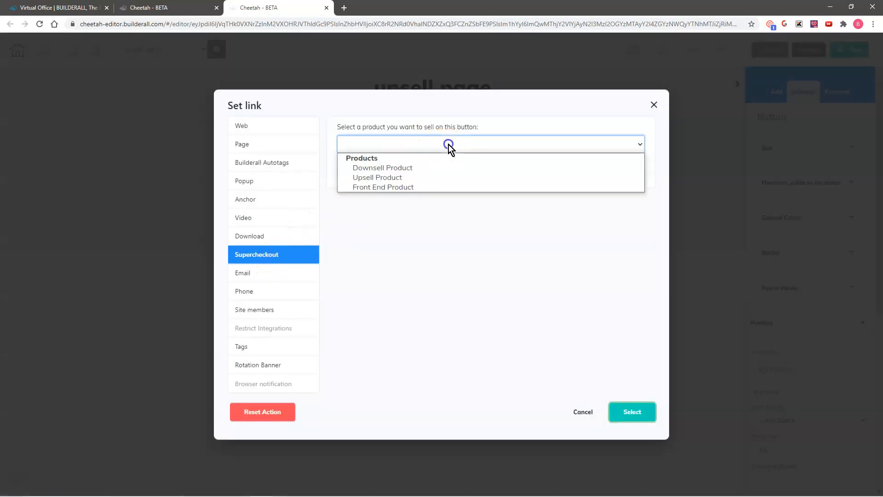
{"action": "left_click", "coordinate": [416, 179]}
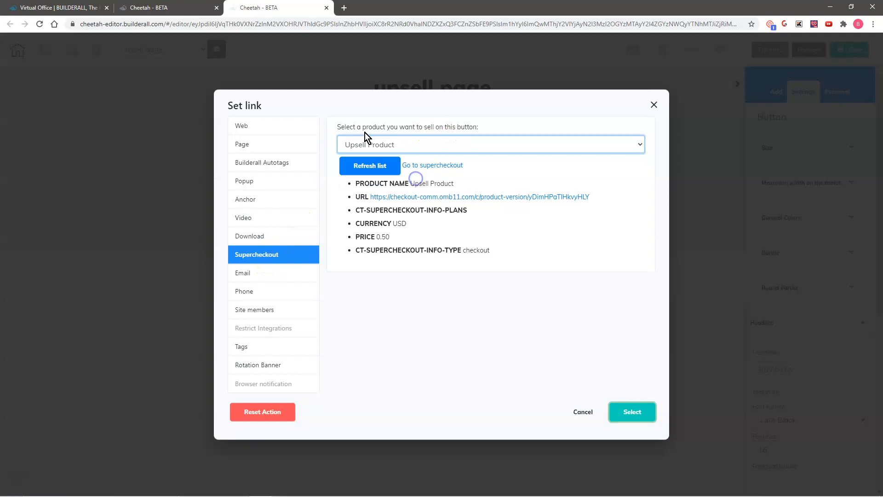
{"action": "left_click", "coordinate": [633, 412]}
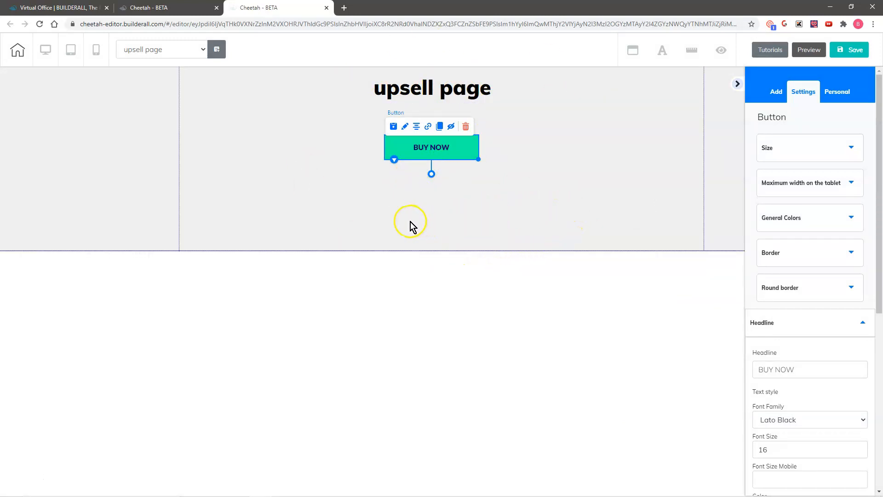
Place a second green Register Now button below BUY NOW on the upsell page.
{"action": "left_click", "coordinate": [781, 94]}
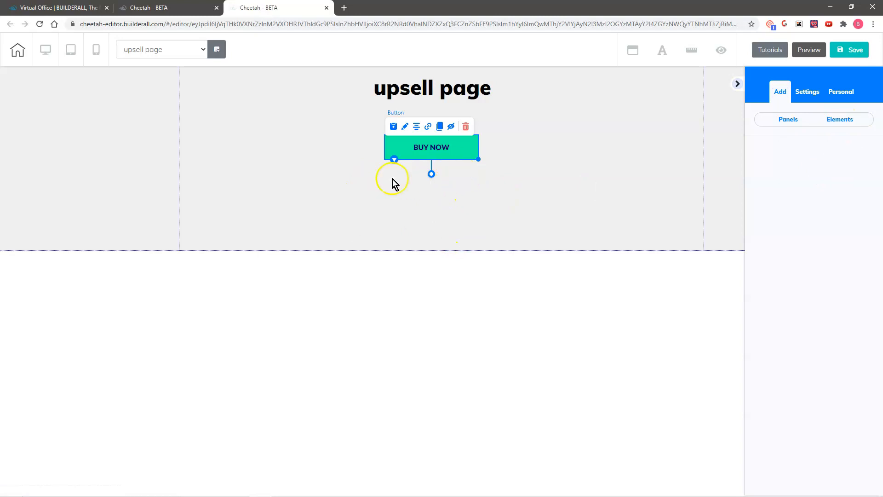
{"action": "left_click", "coordinate": [844, 125]}
{"action": "left_click_drag", "start_coordinate": [818, 222], "coordinate": [428, 175]}
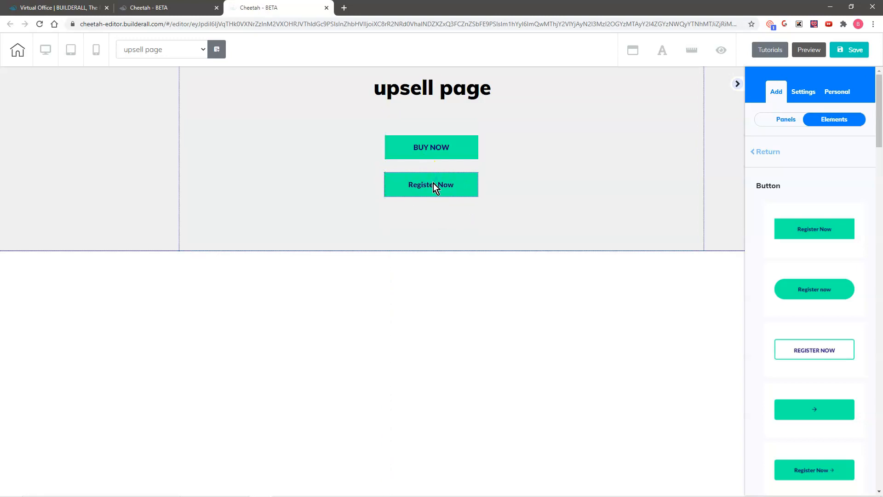
Relabel the new button below BUY NOW as 'No thank you'.
{"action": "left_click", "coordinate": [433, 184]}
{"action": "left_click", "coordinate": [405, 165]}
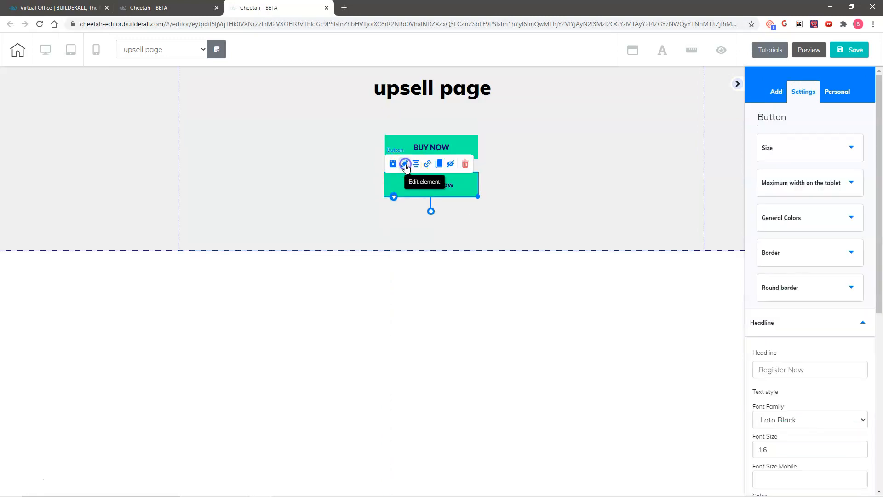
{"action": "left_click_drag", "start_coordinate": [810, 370], "coordinate": [770, 369]}
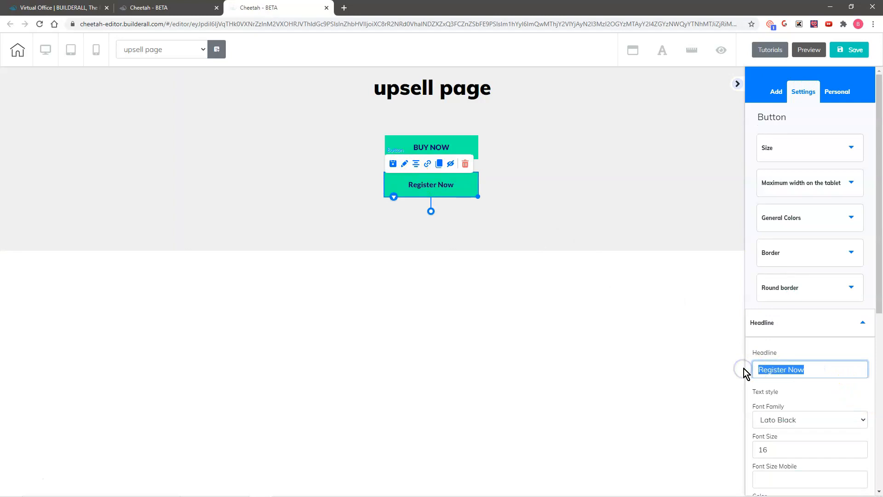
{"action": "type", "text": "No thank you"}
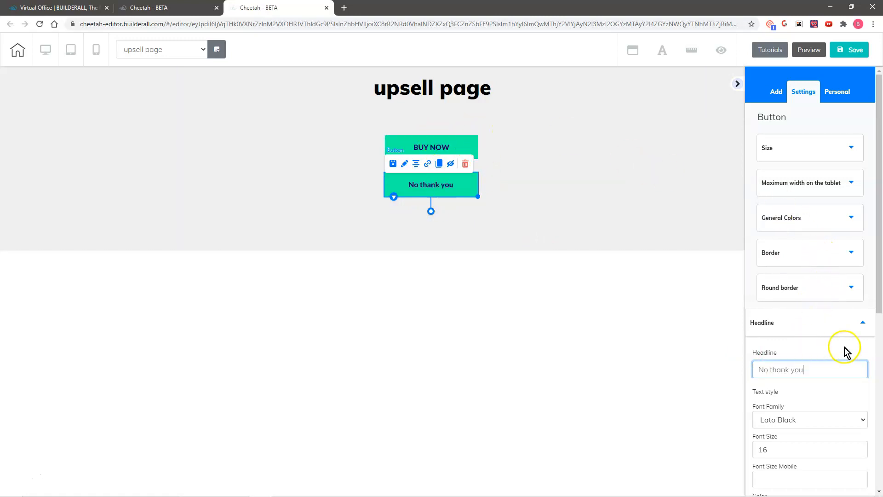
Shrink the button label to font size 12 and colour it dark grey.
{"action": "scroll", "coordinate": [845, 347], "scroll_direction": "down", "scroll_amount": 5}
{"action": "left_click", "coordinate": [863, 223]}
{"action": "left_click", "coordinate": [862, 223]}
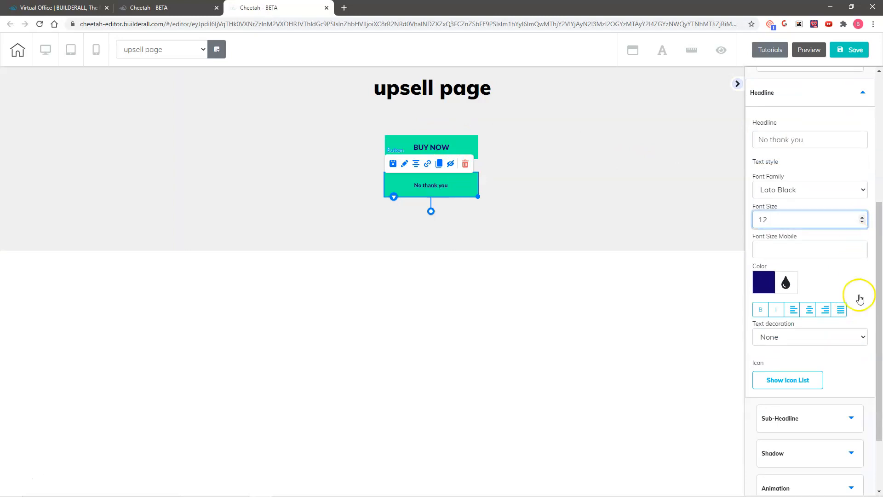
{"action": "scroll", "coordinate": [839, 346], "scroll_direction": "down", "scroll_amount": 2}
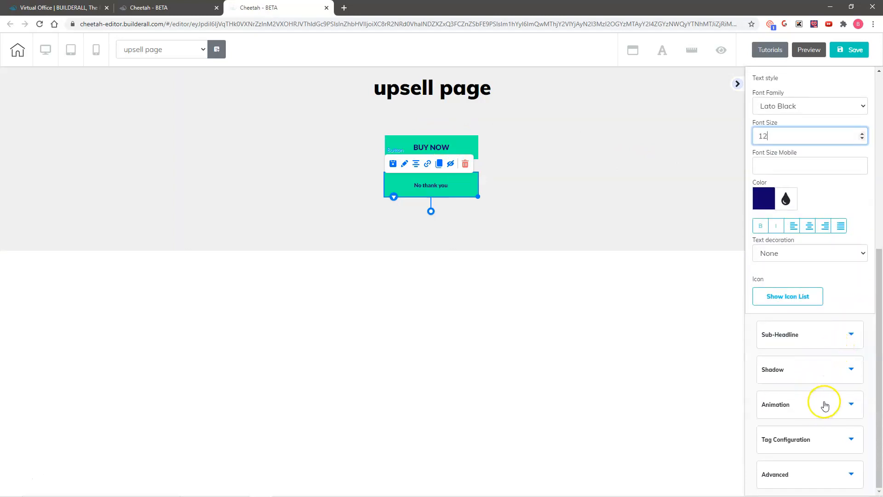
{"action": "scroll", "coordinate": [833, 368], "scroll_direction": "up", "scroll_amount": 3}
{"action": "left_click", "coordinate": [765, 339]}
{"action": "left_click_drag", "start_coordinate": [808, 418], "coordinate": [748, 435]}
{"action": "left_click", "coordinate": [858, 332]}
{"action": "scroll", "coordinate": [852, 331], "scroll_direction": "up", "scroll_amount": 4}
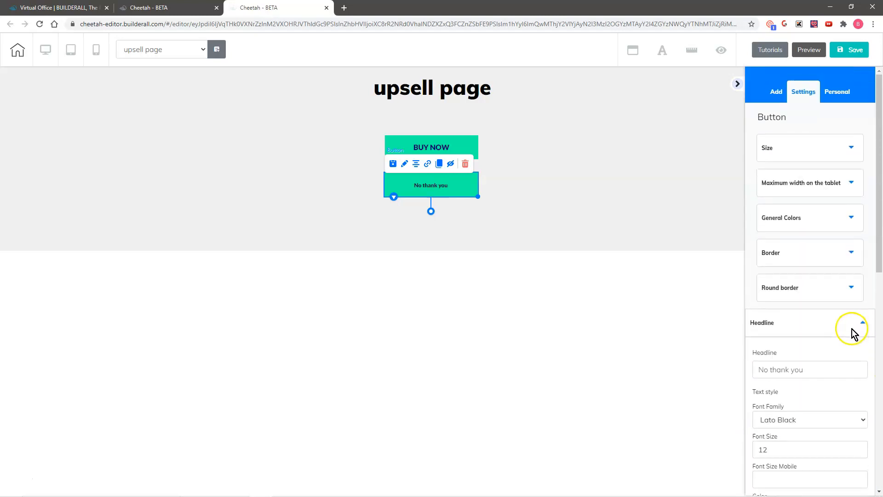
Set the No thank you button's background colour alpha to 0, making it transparent.
{"action": "left_click", "coordinate": [797, 218]}
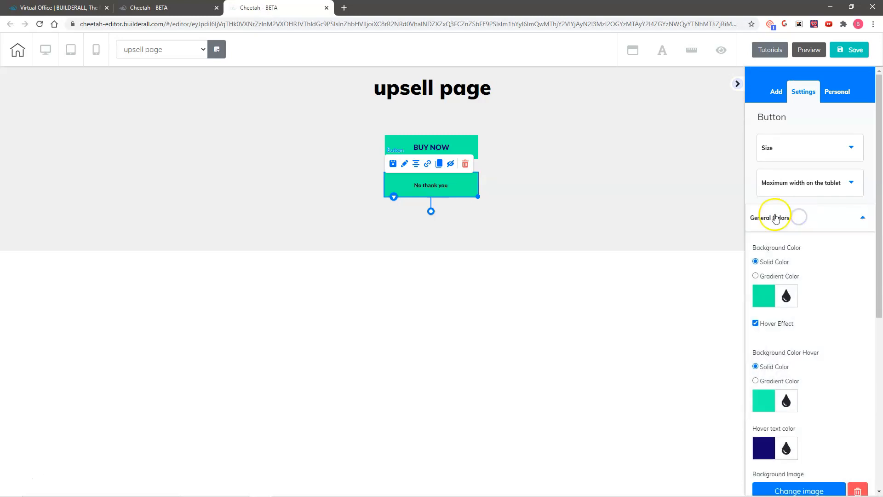
{"action": "left_click", "coordinate": [761, 296]}
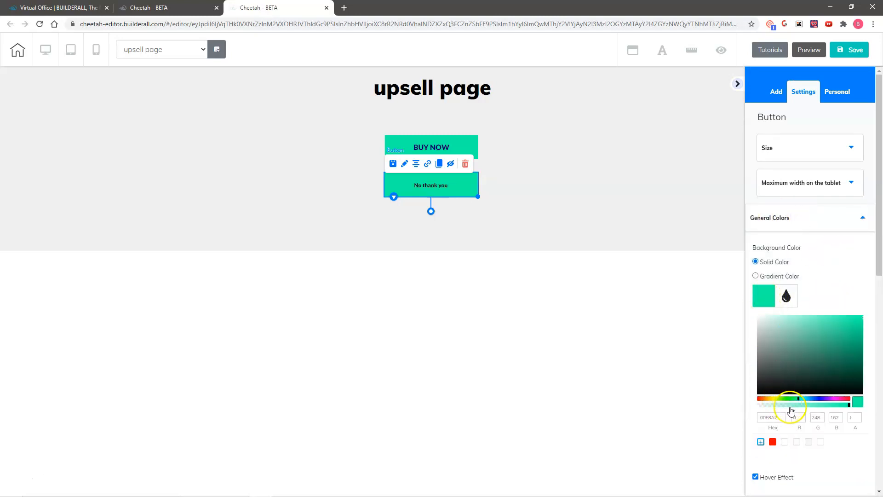
{"action": "left_click_drag", "start_coordinate": [828, 408], "coordinate": [758, 407]}
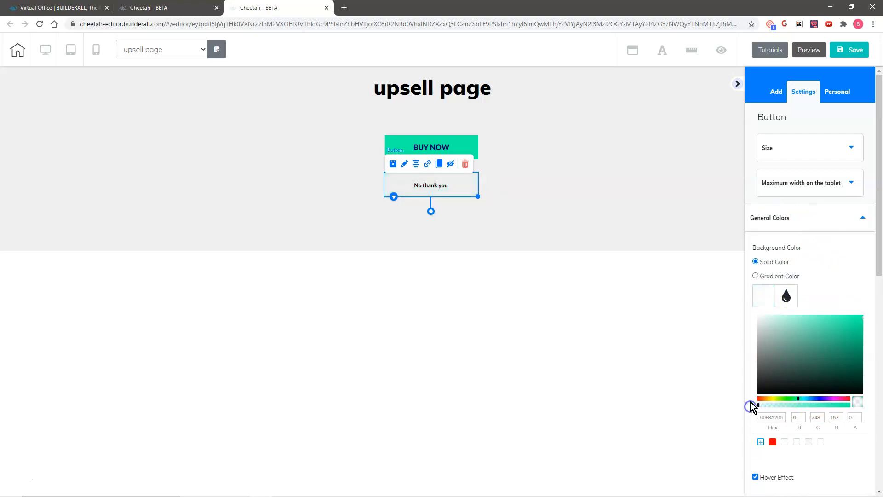
Move the No thank you button up directly beneath BUY NOW.
{"action": "left_click", "coordinate": [512, 223]}
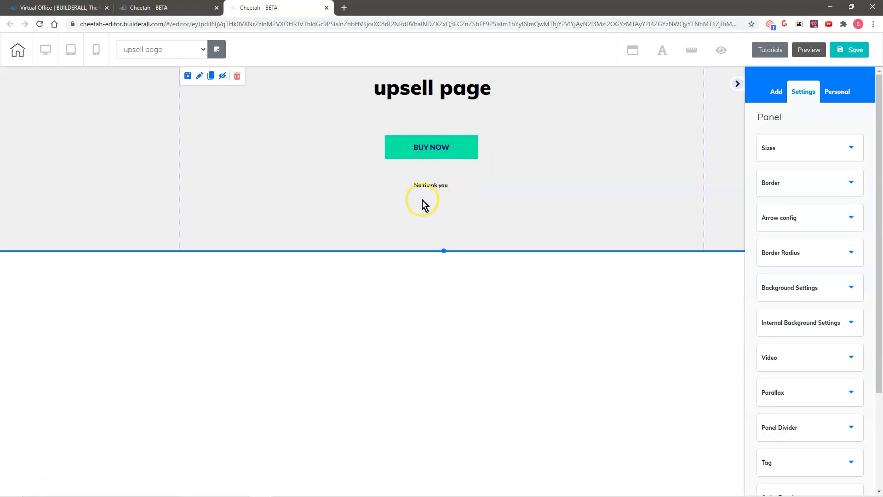
{"action": "left_click_drag", "start_coordinate": [429, 191], "coordinate": [431, 180]}
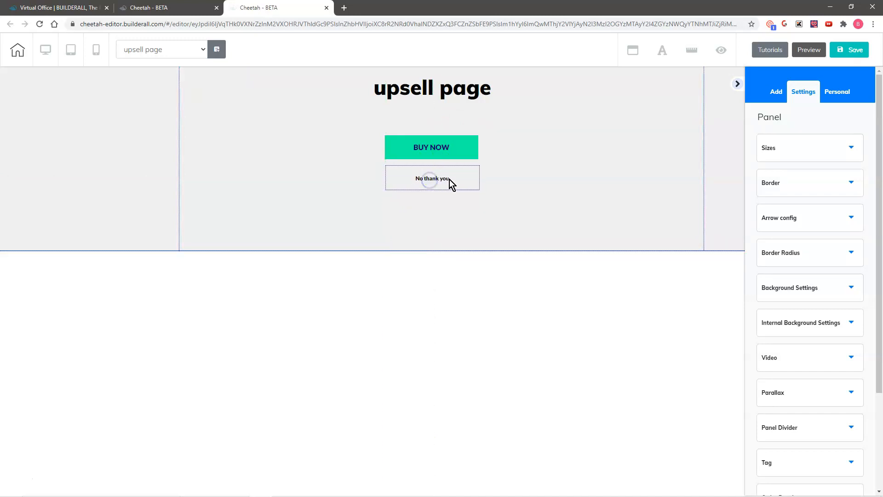
{"action": "left_click", "coordinate": [450, 179]}
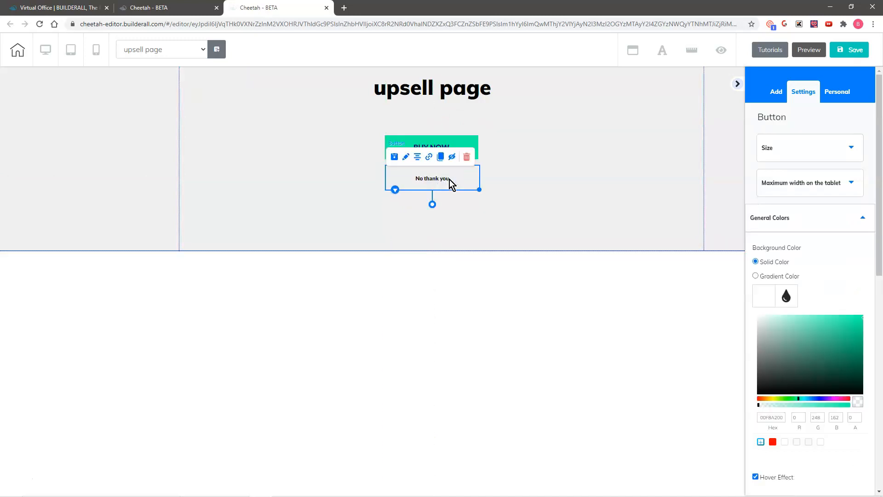
{"action": "left_click", "coordinate": [428, 158]}
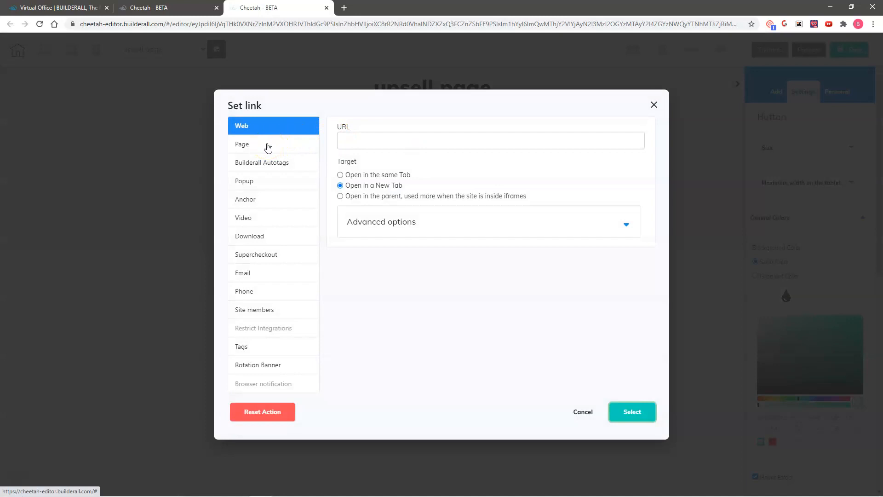
Link the No thank you button to another funnel page and save the upsell page.
{"action": "left_click", "coordinate": [267, 148]}
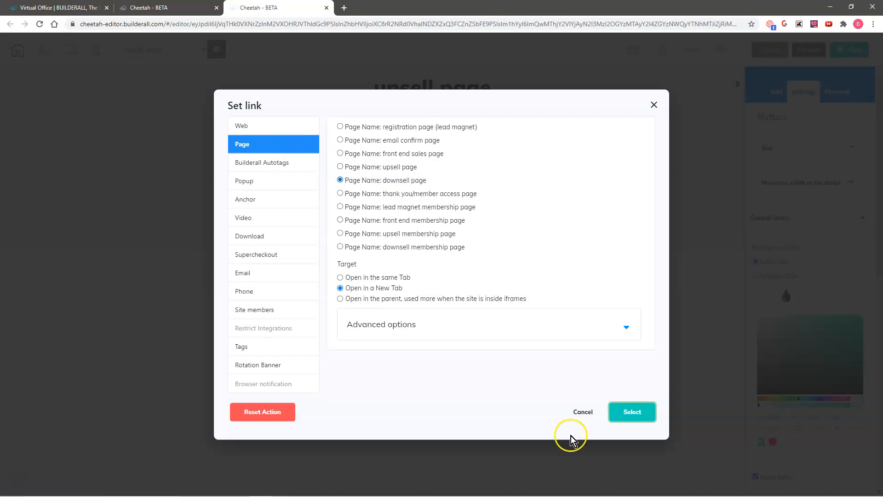
{"action": "left_click", "coordinate": [633, 415]}
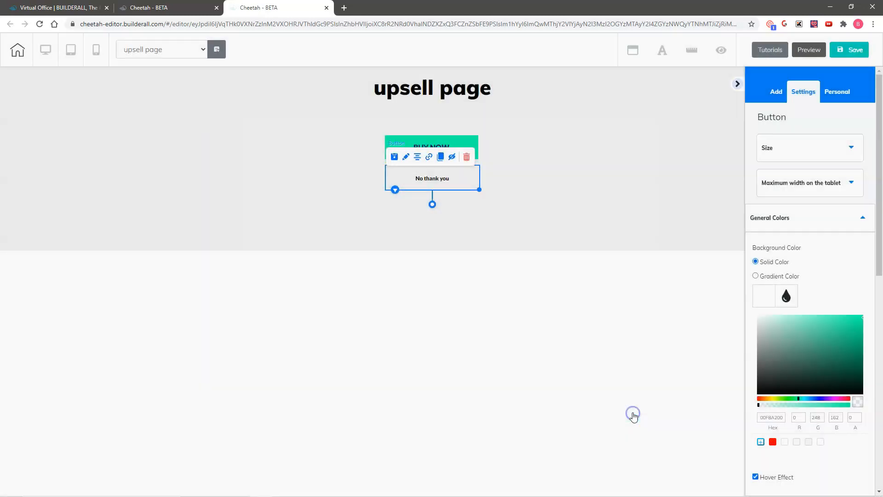
{"action": "left_click", "coordinate": [849, 50]}
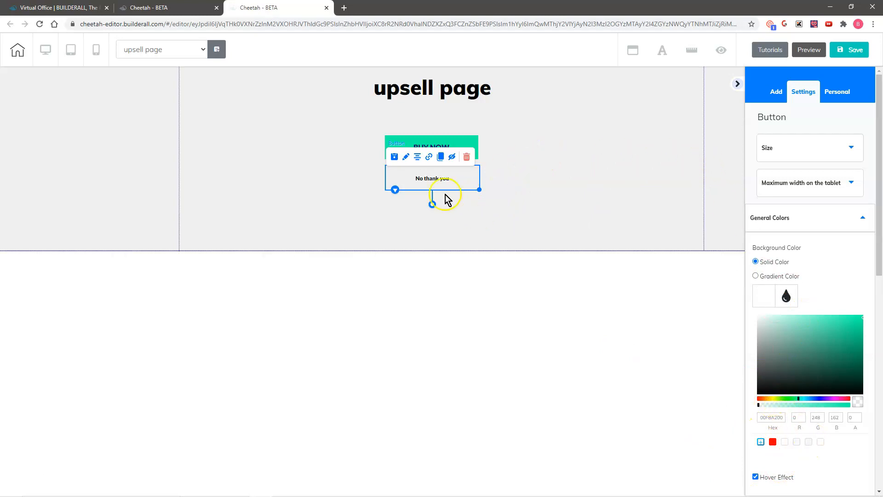
Save the button as a personal element named 'No thank you button'.
{"action": "left_click", "coordinate": [395, 157]}
{"action": "left_click", "coordinate": [384, 236]}
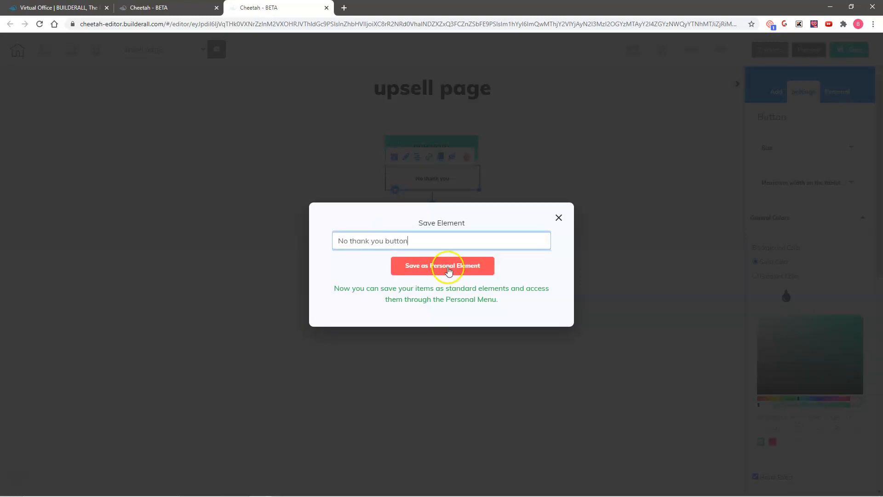
{"action": "left_click", "coordinate": [449, 269]}
{"action": "left_click", "coordinate": [839, 95]}
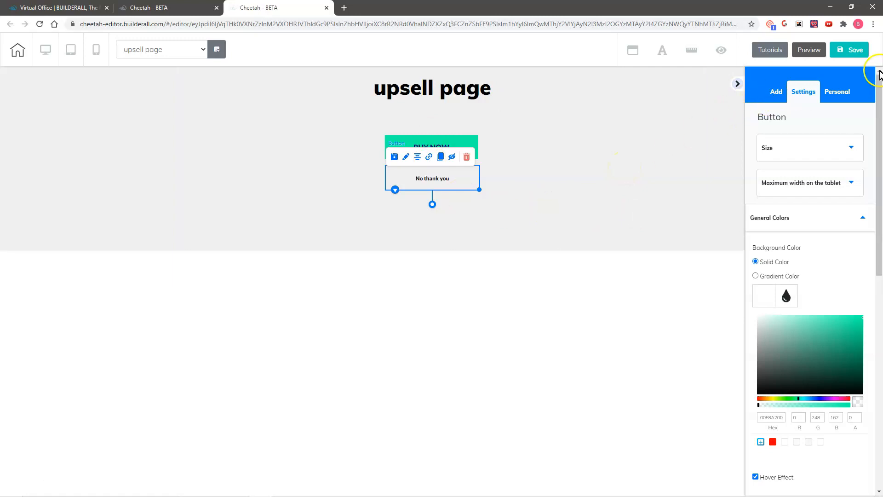
Save and publish the upsell page.
{"action": "left_click", "coordinate": [854, 53]}
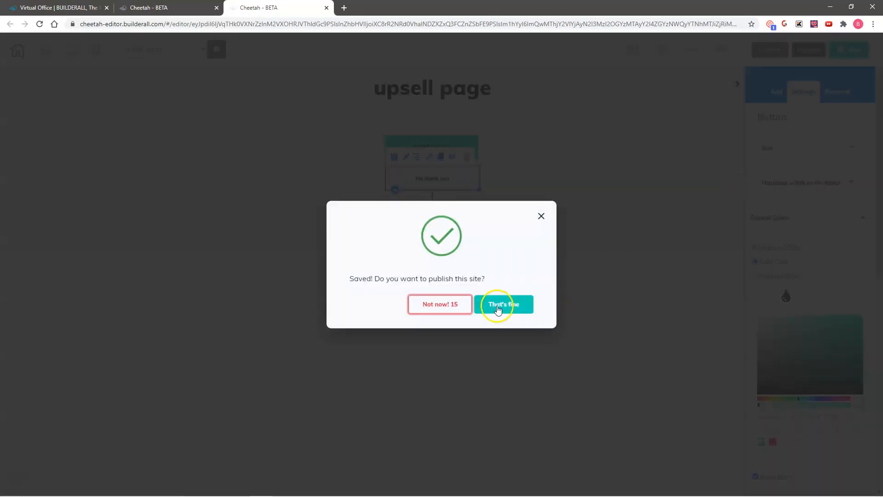
{"action": "left_click", "coordinate": [499, 304]}
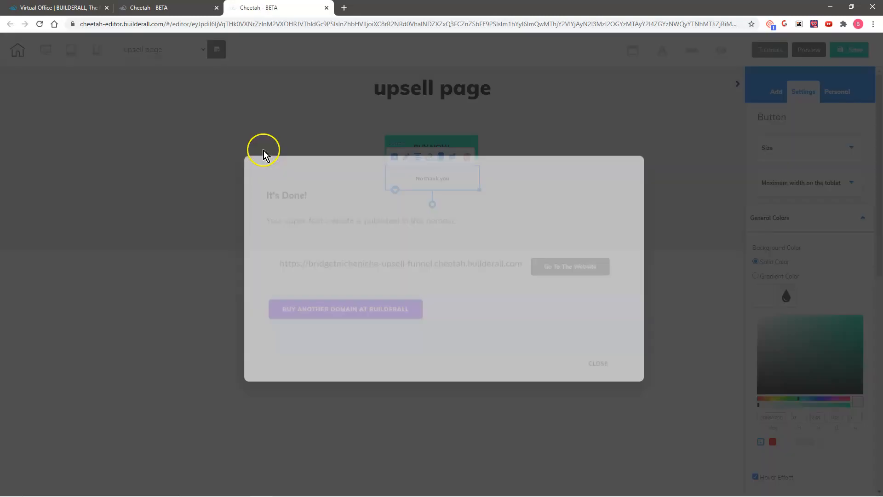
{"action": "left_click", "coordinate": [600, 356]}
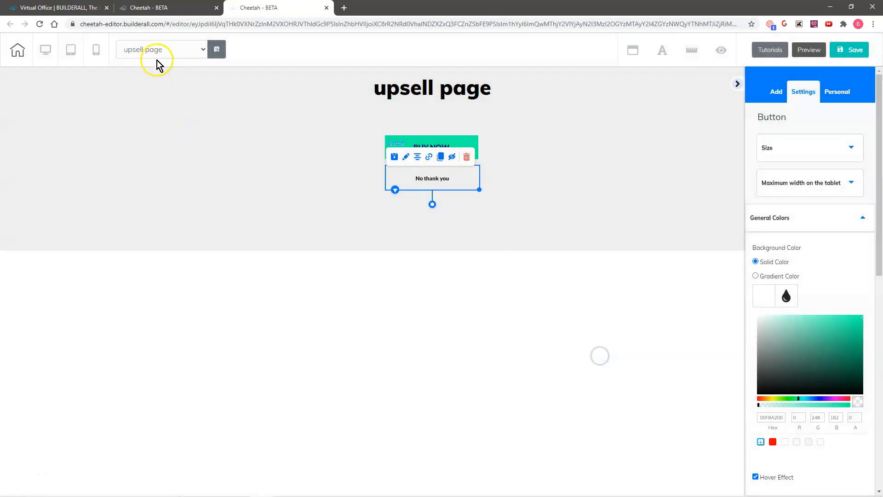
Switch to the downsell page, saving the upsell page on the way out.
{"action": "left_click", "coordinate": [150, 48]}
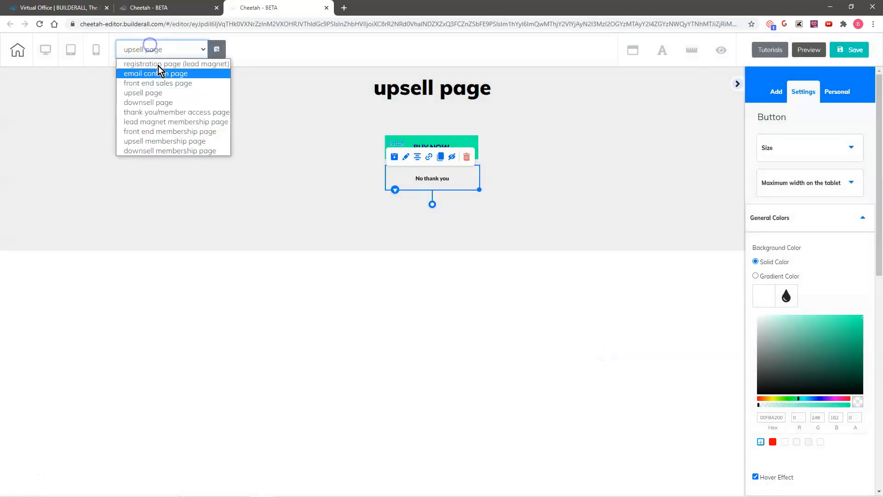
{"action": "left_click", "coordinate": [167, 102]}
{"action": "left_click", "coordinate": [481, 276]}
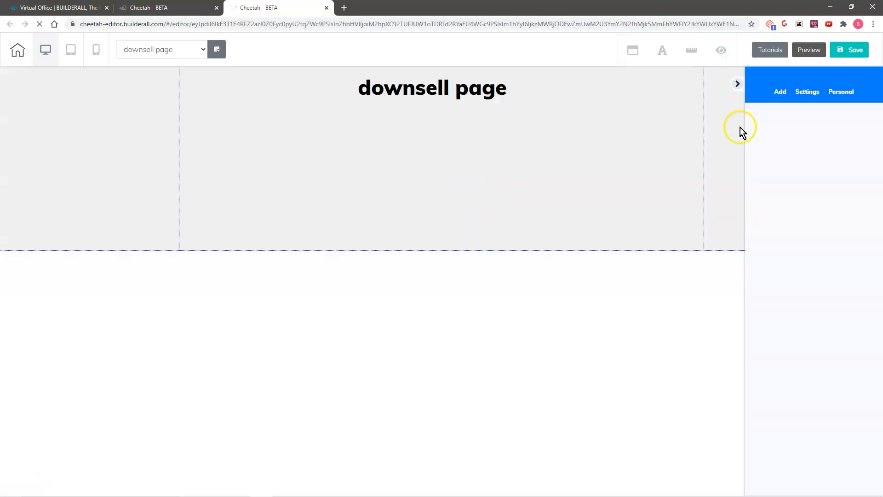
Add a green button under the heading and relabel it 'BUY NOW'.
{"action": "left_click", "coordinate": [781, 94]}
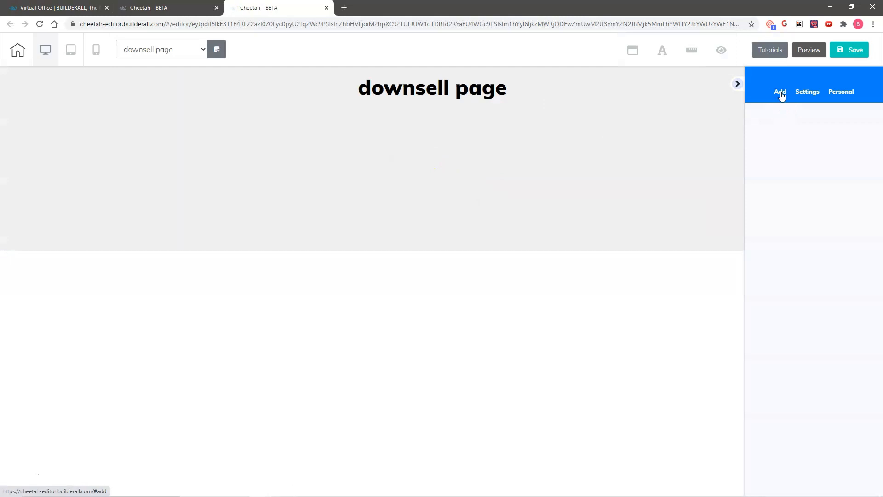
{"action": "left_click", "coordinate": [844, 119]}
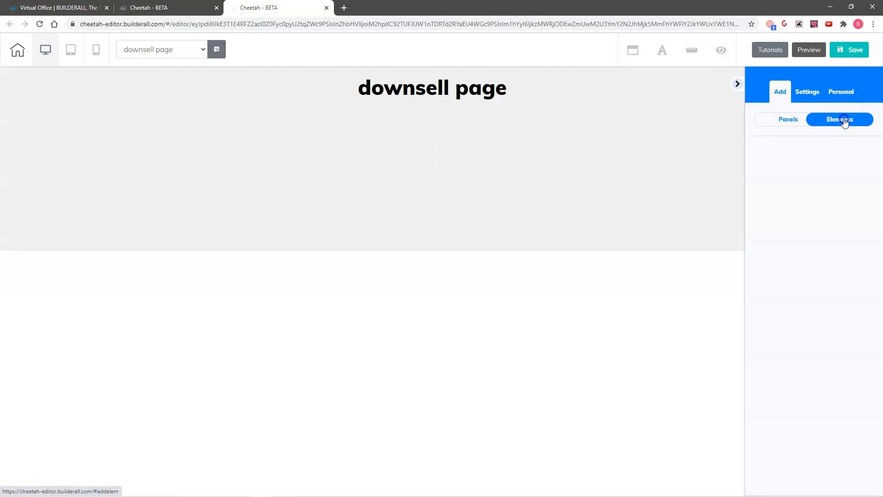
{"action": "left_click", "coordinate": [785, 276]}
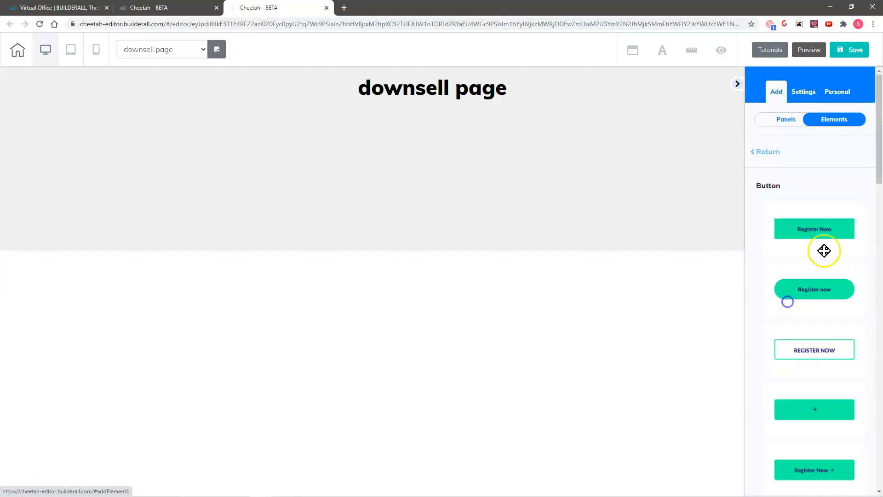
{"action": "left_click_drag", "start_coordinate": [824, 227], "coordinate": [433, 137]}
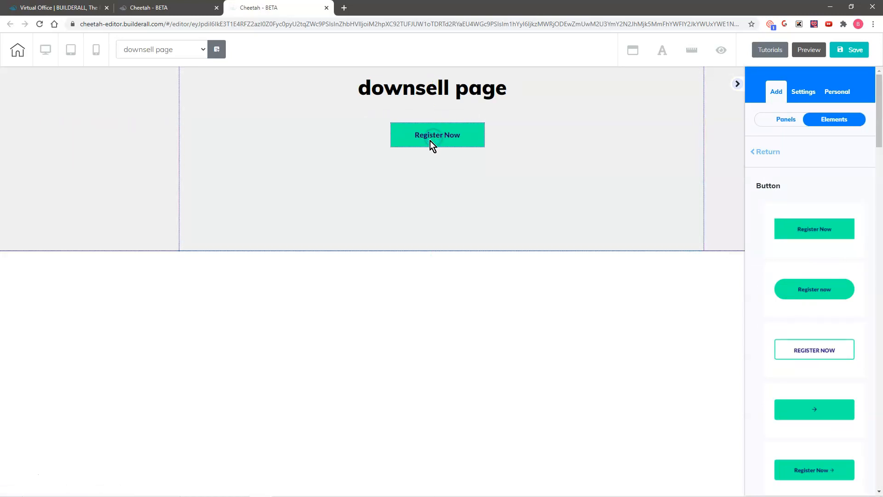
{"action": "left_click", "coordinate": [429, 141]}
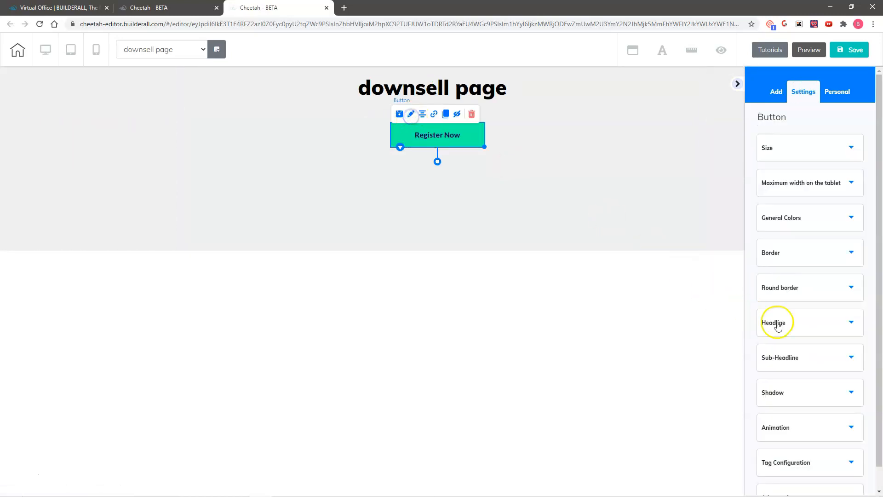
{"action": "left_click", "coordinate": [778, 324]}
{"action": "left_click_drag", "start_coordinate": [814, 369], "coordinate": [745, 372]}
{"action": "type", "text": "BUY NOW"}
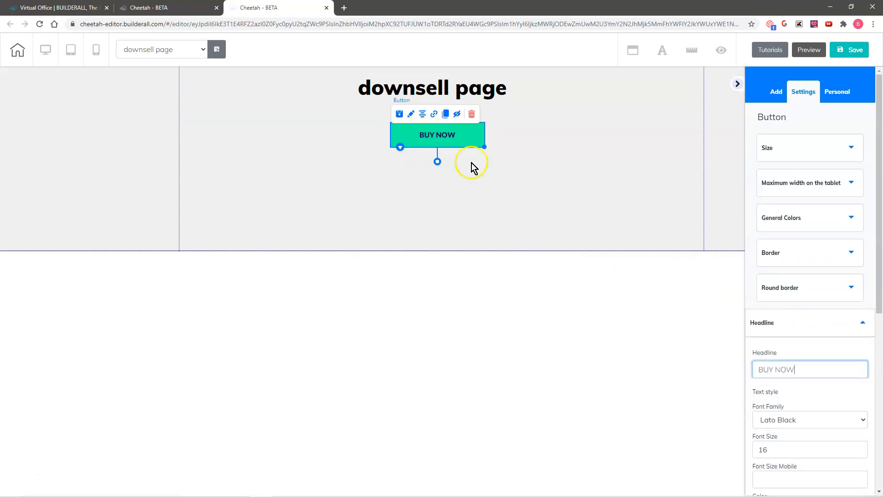
Link the BUY NOW button to the Supercheckout 'Downsell Product'.
{"action": "left_click", "coordinate": [434, 115]}
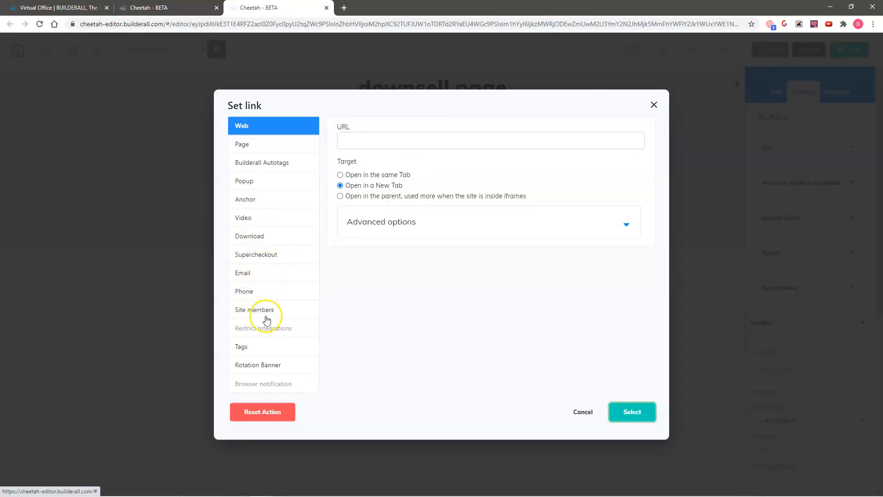
{"action": "left_click", "coordinate": [256, 255]}
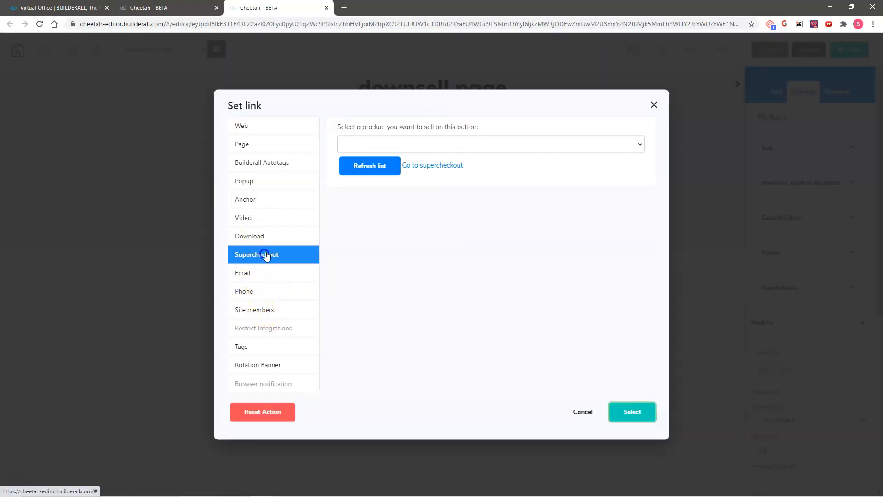
{"action": "left_click", "coordinate": [454, 143]}
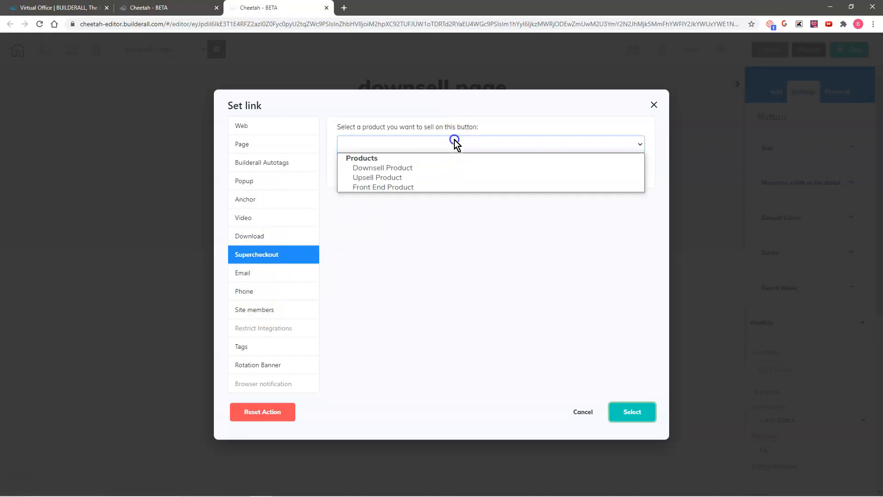
{"action": "left_click", "coordinate": [391, 168]}
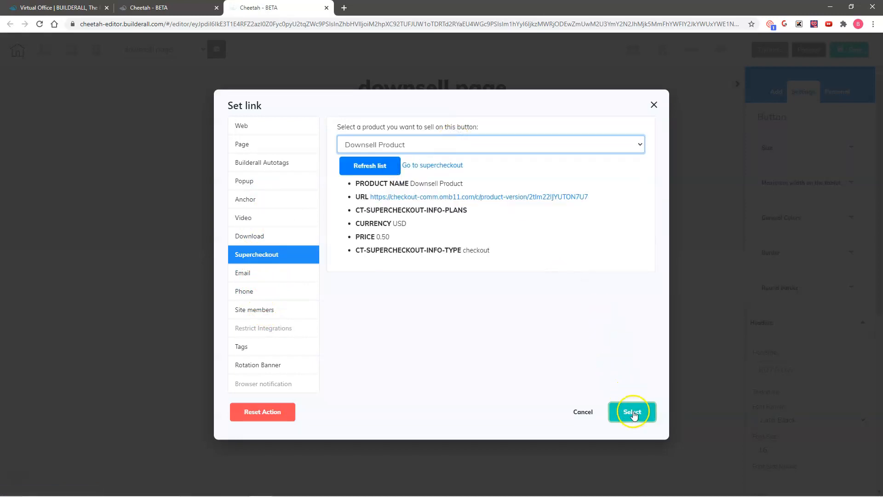
{"action": "left_click", "coordinate": [632, 412]}
Save and publish the downsell page.
{"action": "left_click", "coordinate": [848, 51]}
{"action": "left_click", "coordinate": [505, 303]}
{"action": "left_click", "coordinate": [603, 358]}
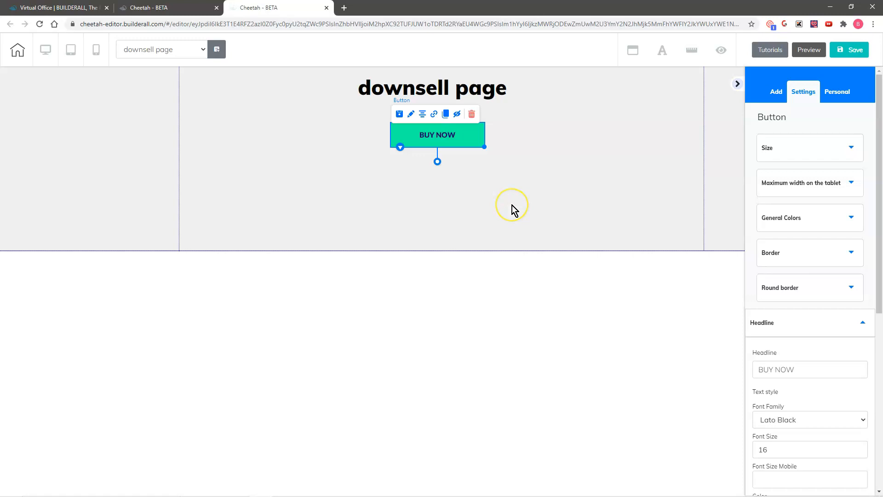
Drag the saved 'No thank you button' personal element beneath BUY NOW.
{"action": "left_click", "coordinate": [834, 93]}
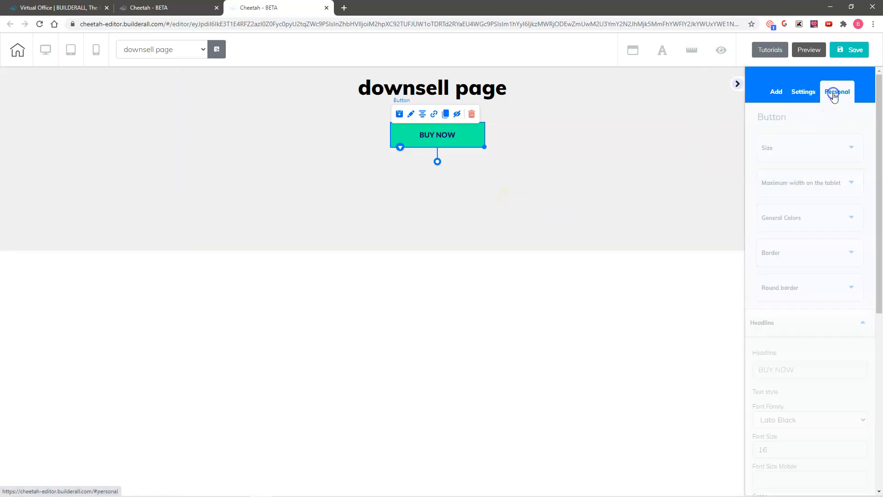
{"action": "left_click", "coordinate": [840, 121]}
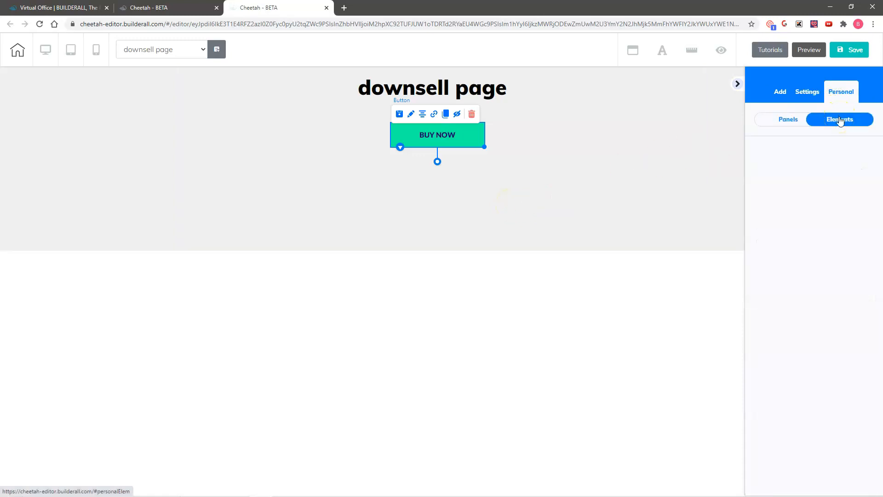
{"action": "left_click", "coordinate": [840, 121]}
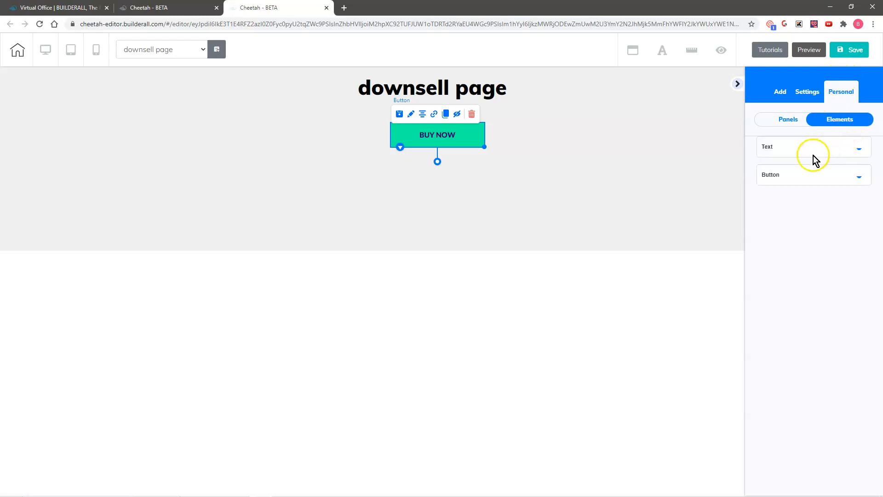
{"action": "left_click", "coordinate": [805, 177]}
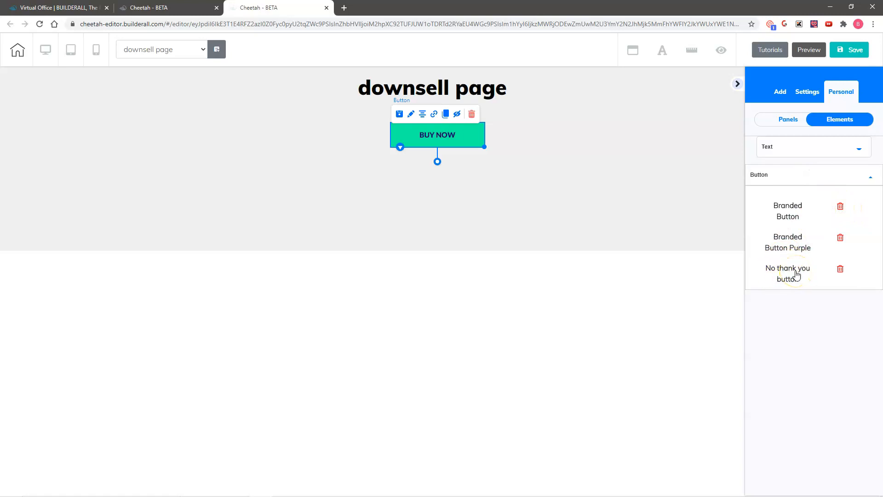
{"action": "left_click_drag", "start_coordinate": [796, 274], "coordinate": [446, 169]}
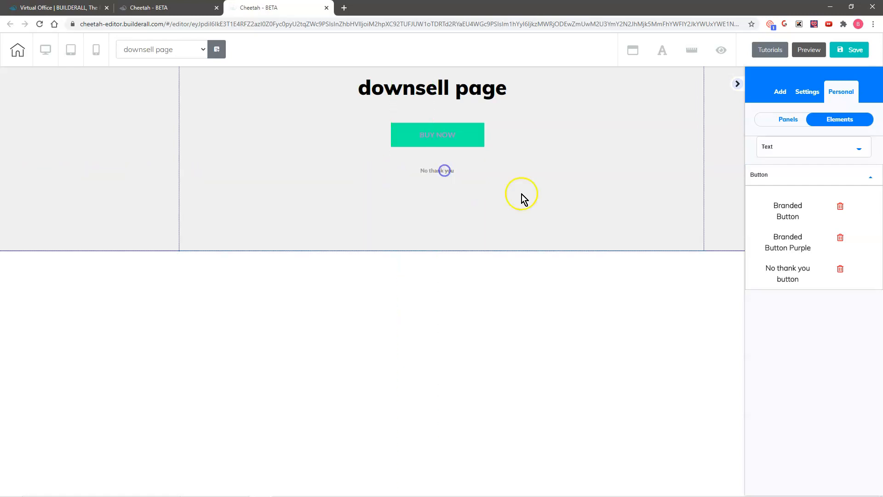
{"action": "left_click", "coordinate": [433, 192]}
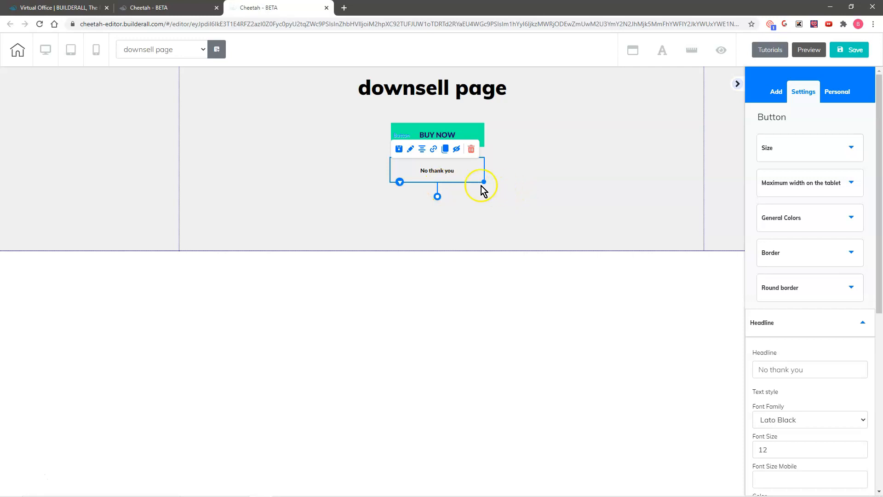
Link the No thank you button to the thank you/member access page and save the downsell page.
{"action": "left_click", "coordinate": [434, 150]}
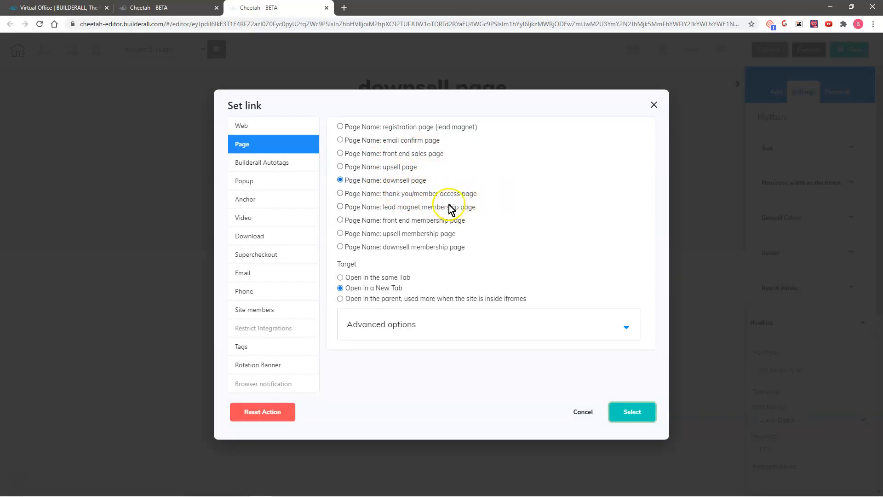
{"action": "left_click", "coordinate": [341, 193]}
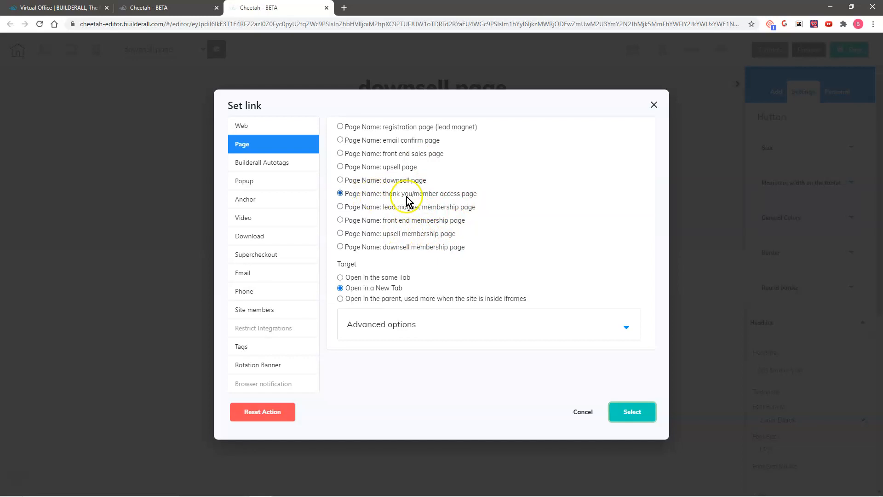
{"action": "left_click", "coordinate": [632, 412]}
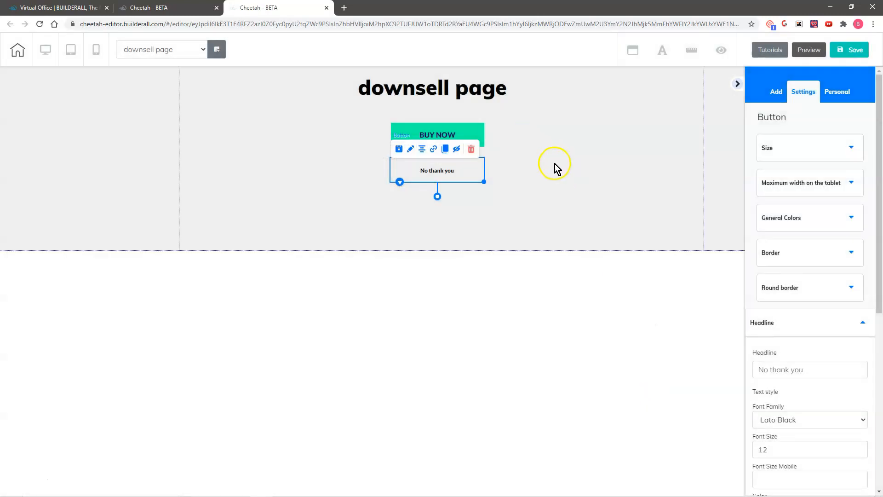
{"action": "left_click", "coordinate": [848, 49]}
{"action": "left_click", "coordinate": [515, 307]}
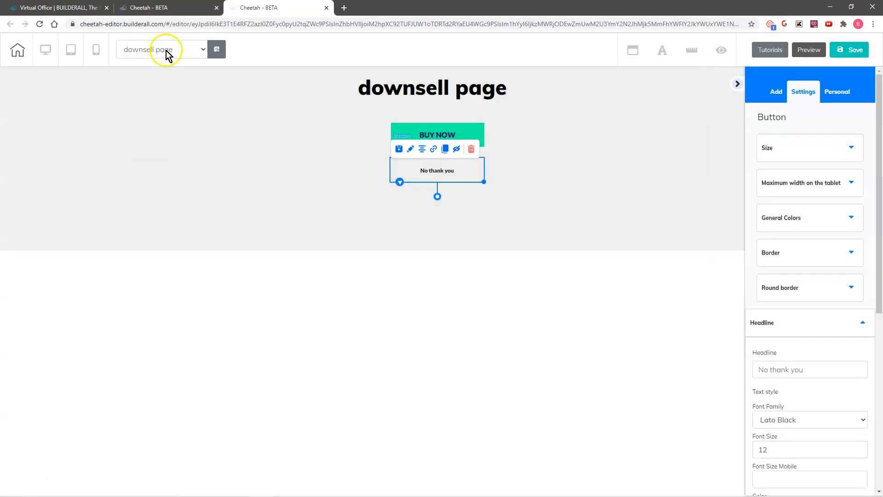
{"action": "left_click", "coordinate": [166, 51]}
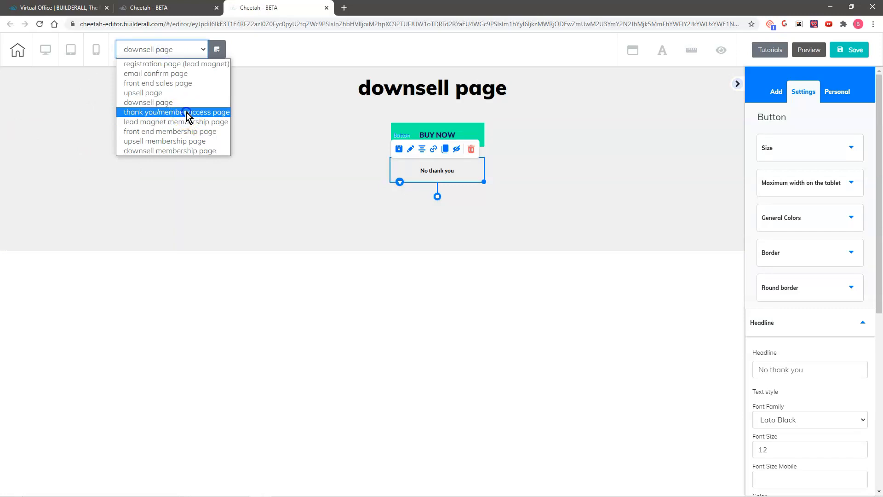
Switch to the thank you/member access page, saving the downsell page first.
{"action": "left_click", "coordinate": [186, 113]}
{"action": "left_click", "coordinate": [494, 275]}
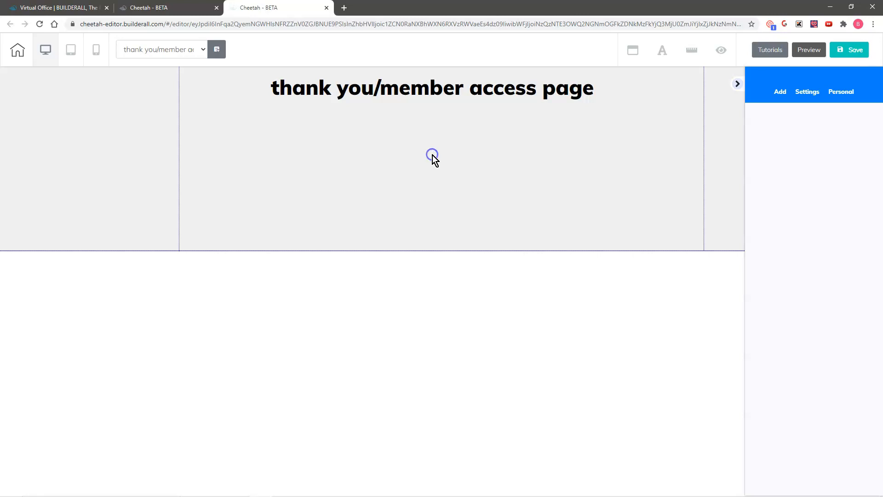
{"action": "left_click", "coordinate": [443, 254]}
Stretch the section taller and drop four Register Now buttons under the title.
{"action": "left_click_drag", "start_coordinate": [444, 254], "coordinate": [435, 454]}
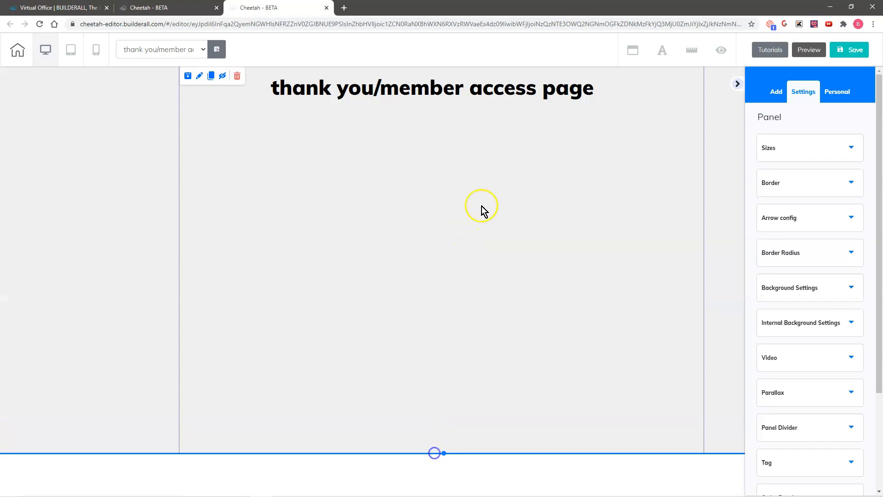
{"action": "left_click", "coordinate": [778, 91]}
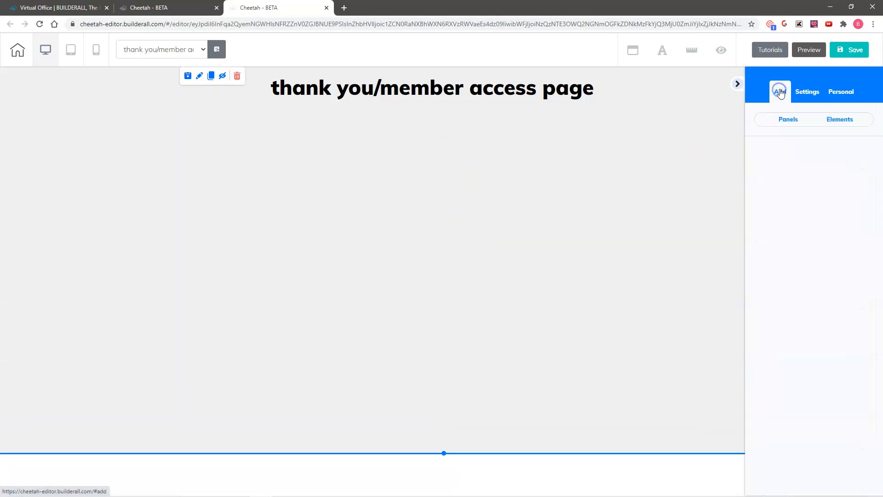
{"action": "left_click", "coordinate": [843, 119]}
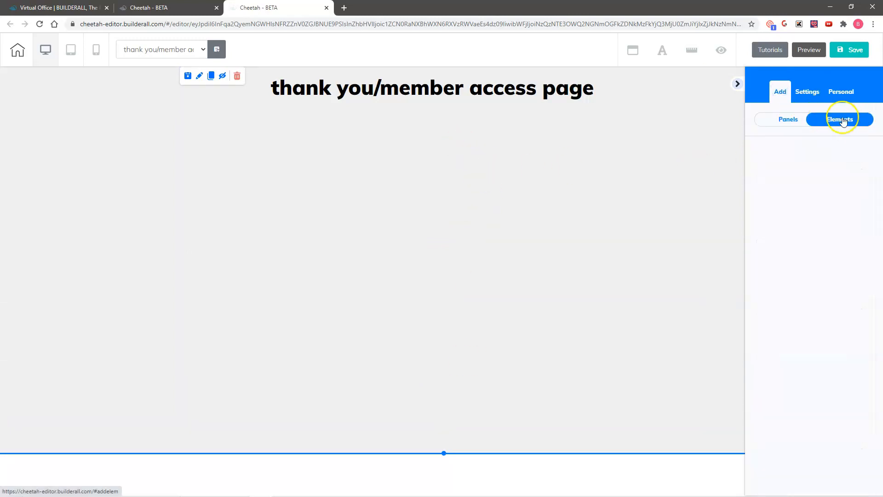
{"action": "scroll", "coordinate": [803, 361], "scroll_direction": "down", "scroll_amount": 4}
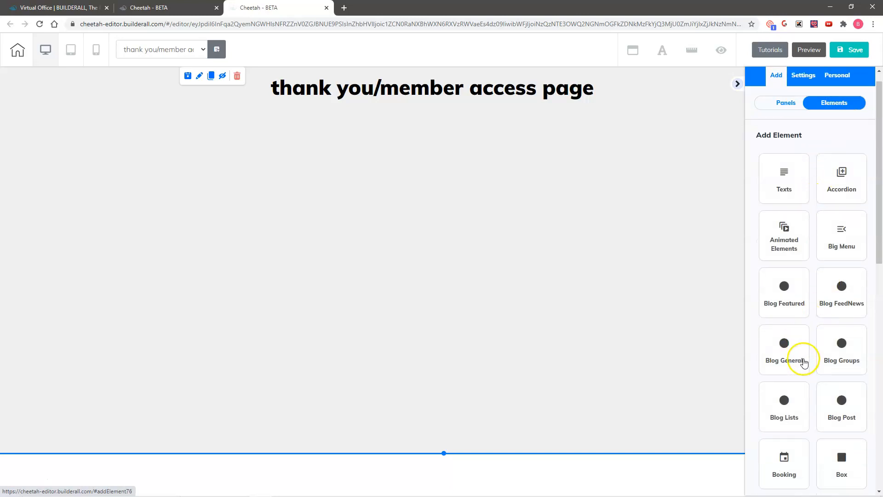
{"action": "left_click", "coordinate": [787, 352]}
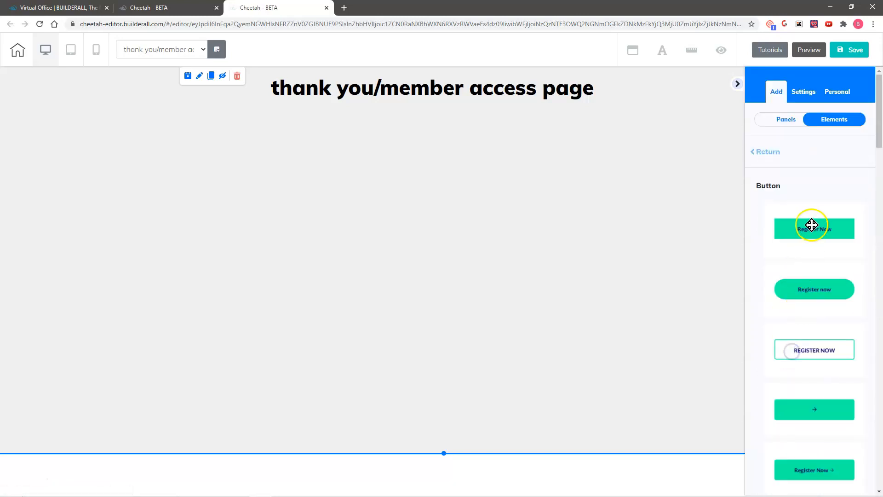
{"action": "left_click_drag", "start_coordinate": [824, 225], "coordinate": [434, 141]}
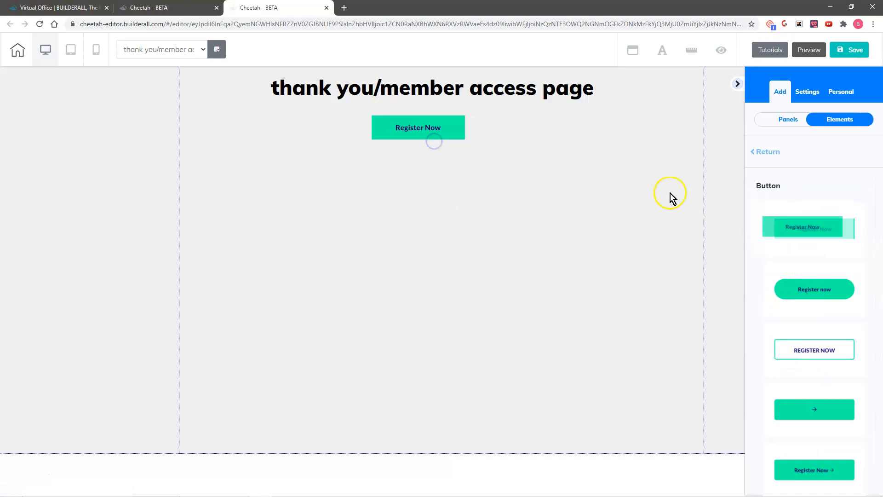
{"action": "left_click_drag", "start_coordinate": [797, 221], "coordinate": [420, 182]}
{"action": "left_click_drag", "start_coordinate": [809, 228], "coordinate": [409, 198]}
{"action": "left_click_drag", "start_coordinate": [858, 230], "coordinate": [416, 229]}
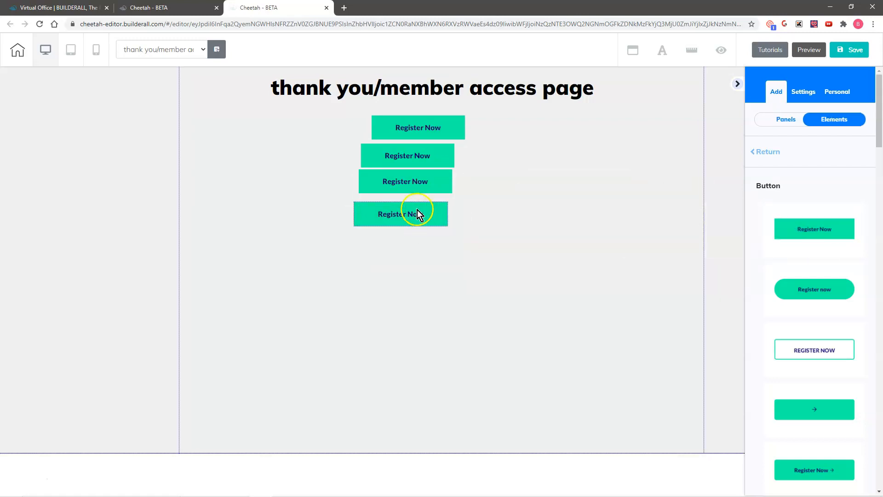
Select all four buttons and align them vertically into one column.
{"action": "left_click", "coordinate": [404, 129]}
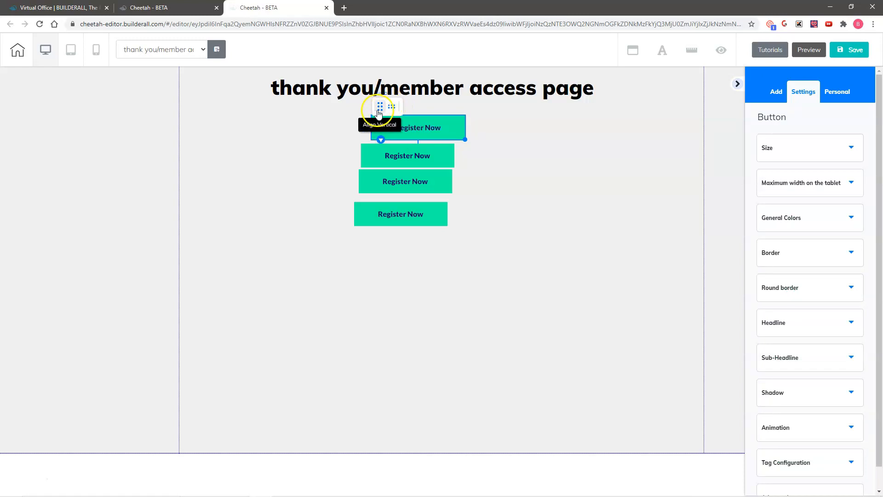
{"action": "left_click", "coordinate": [403, 155]}
{"action": "left_click", "coordinate": [409, 181]}
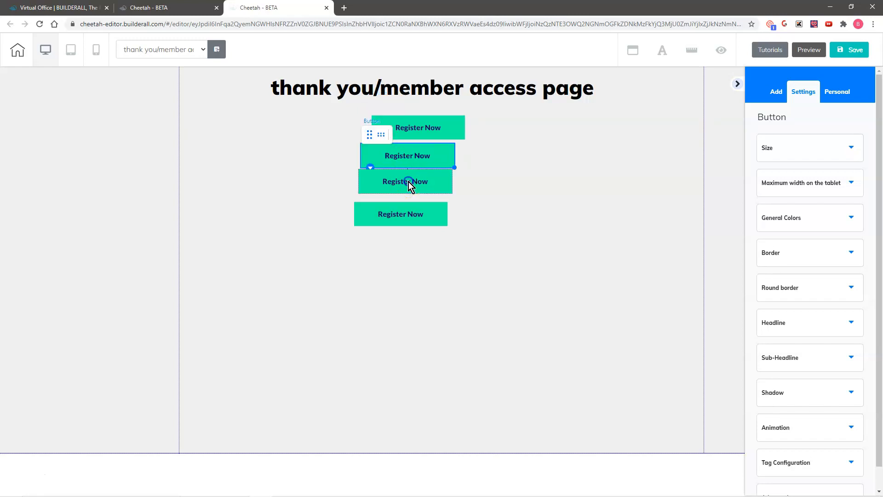
{"action": "left_click", "coordinate": [414, 217]}
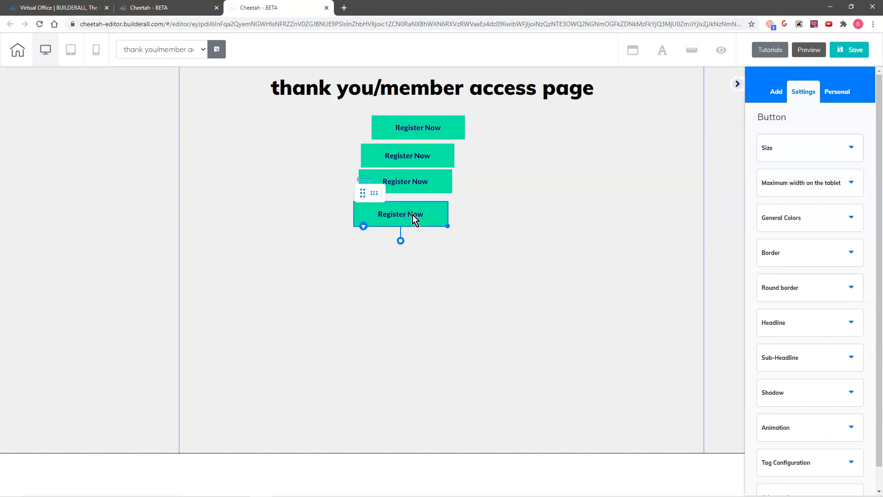
{"action": "left_click", "coordinate": [363, 194]}
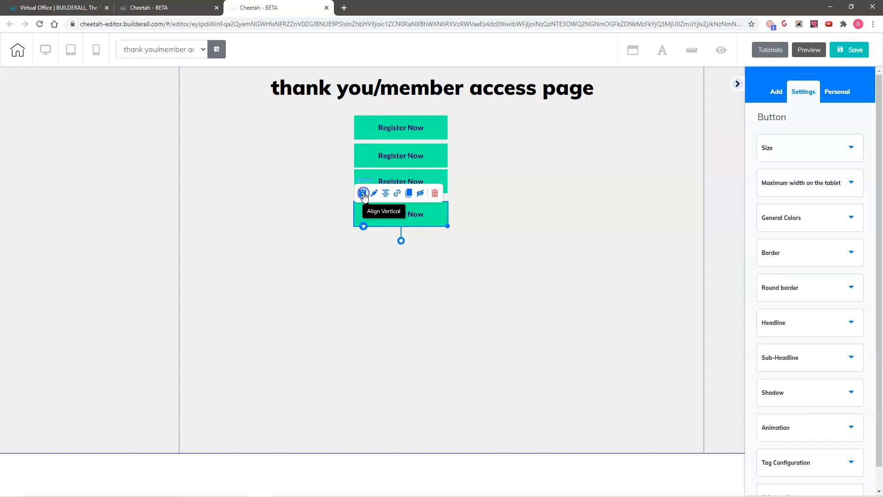
{"action": "left_click", "coordinate": [495, 159]}
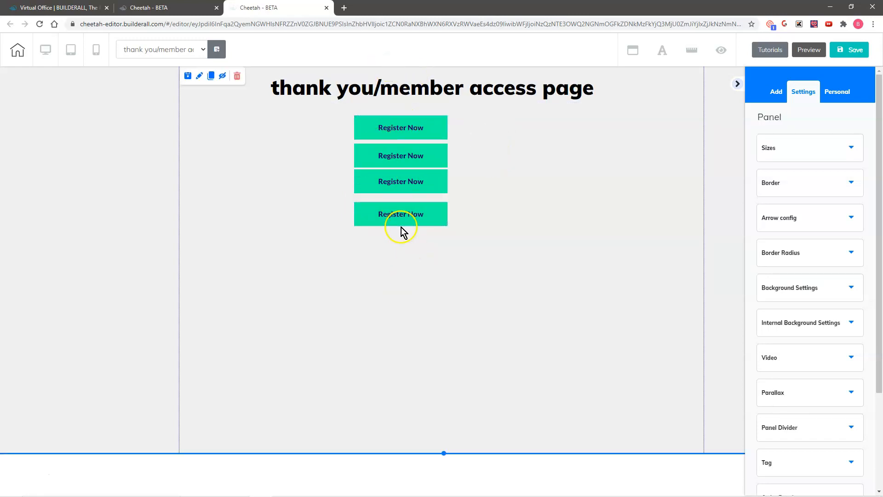
Relabel the first two buttons from Register Now to 'Lead Magnet' and 'Front End Product'.
{"action": "left_click", "coordinate": [402, 132]}
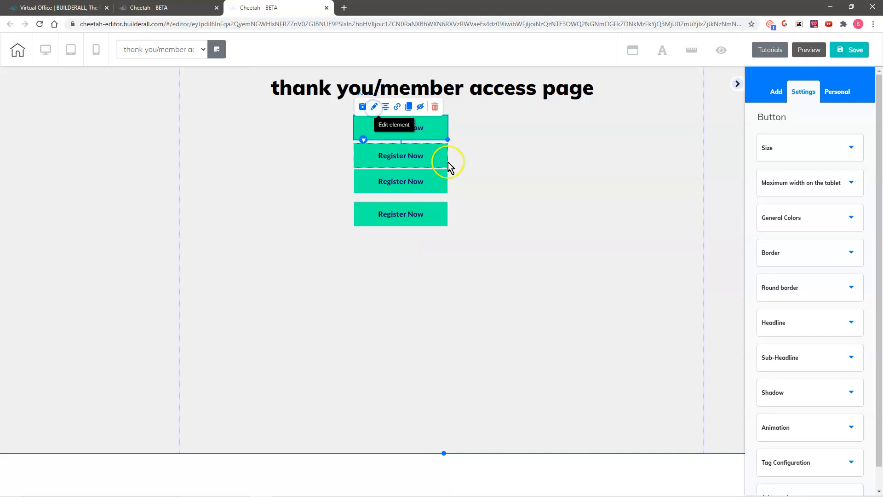
{"action": "left_click", "coordinate": [791, 324]}
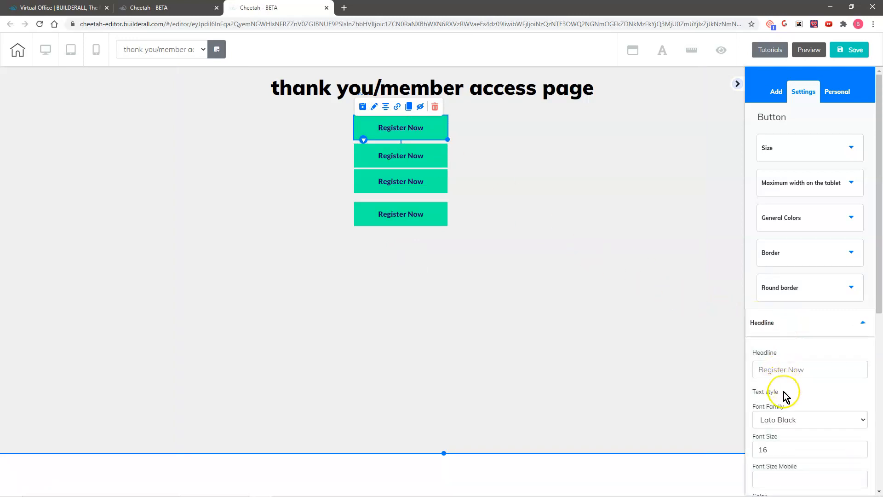
{"action": "left_click_drag", "start_coordinate": [809, 369], "coordinate": [753, 372]}
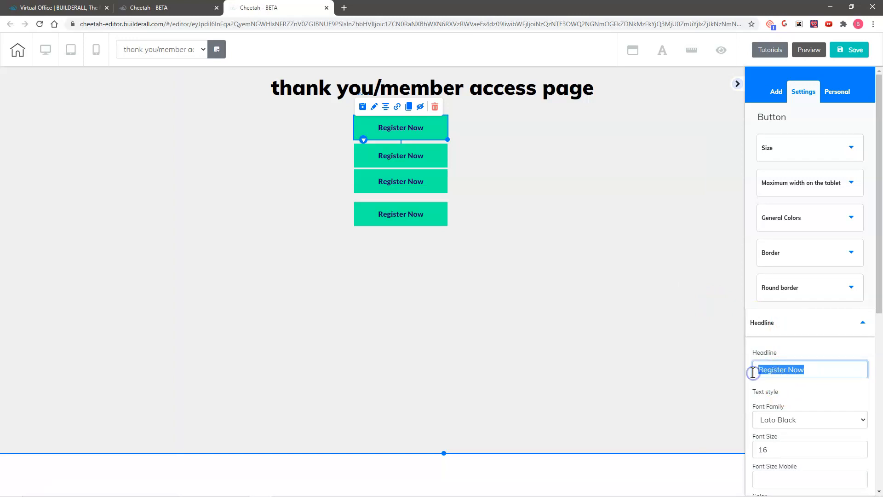
{"action": "type", "text": "Lead Magnet"}
{"action": "left_click", "coordinate": [425, 161]}
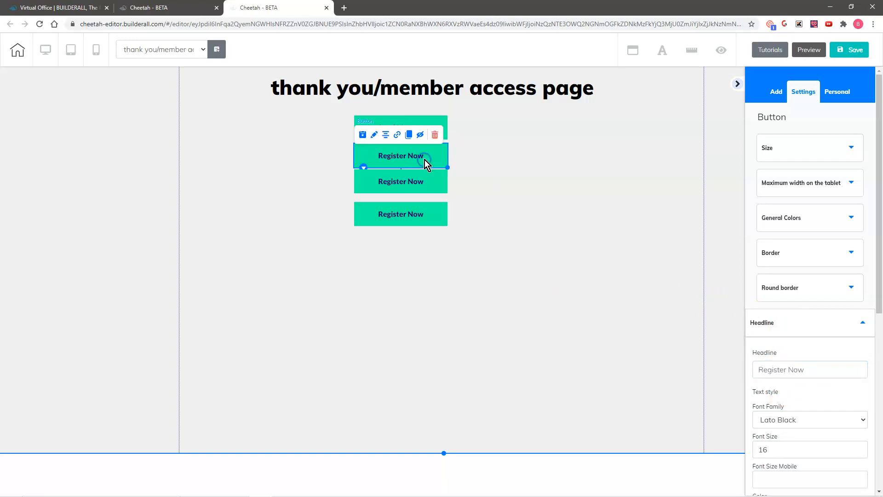
{"action": "left_click", "coordinate": [374, 134]}
{"action": "left_click_drag", "start_coordinate": [807, 372], "coordinate": [752, 371]}
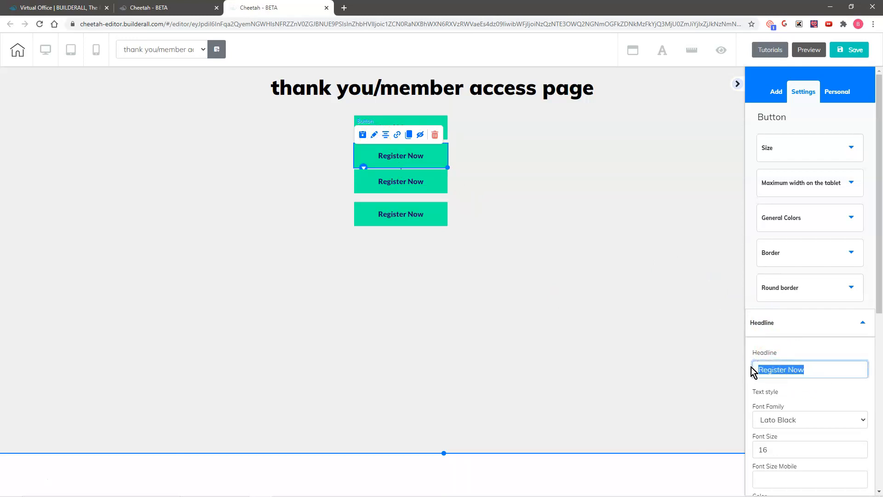
{"action": "type", "text": "Front End Product"}
Relabel the third and fourth buttons 'Upsell Product' and 'Downsell Product'.
{"action": "left_click", "coordinate": [417, 181]}
{"action": "left_click", "coordinate": [374, 162]}
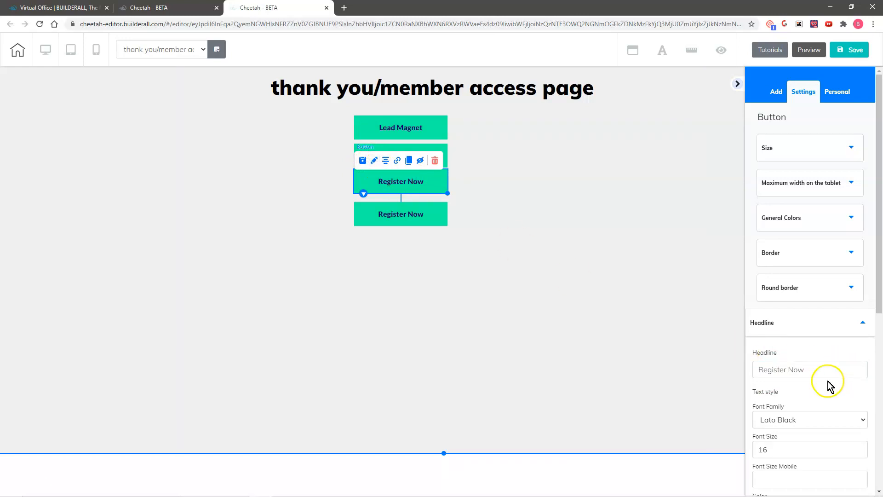
{"action": "left_click_drag", "start_coordinate": [808, 368], "coordinate": [721, 366]}
{"action": "type", "text": "Upsell Product"}
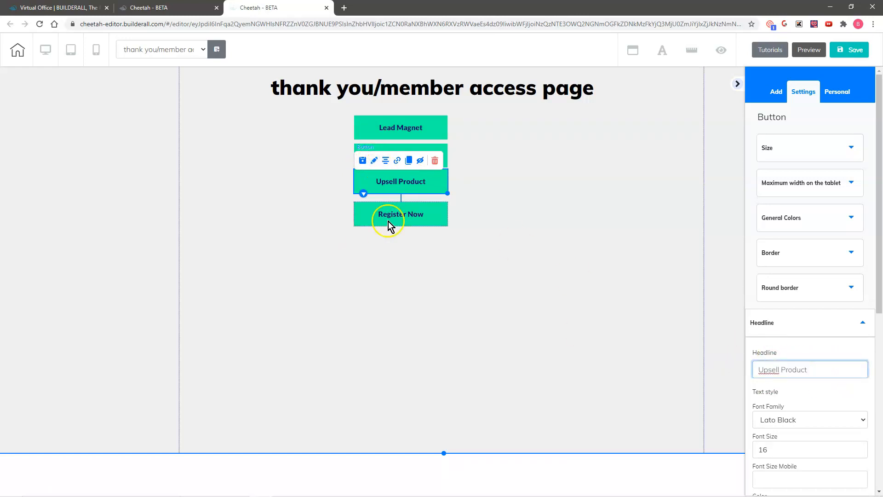
{"action": "left_click", "coordinate": [388, 222]}
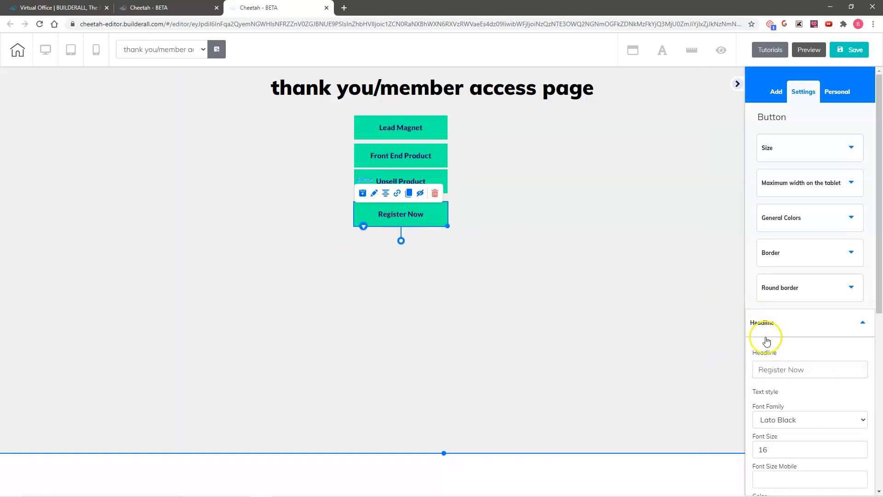
{"action": "left_click_drag", "start_coordinate": [813, 368], "coordinate": [752, 368]}
{"action": "type", "text": "Downsell Product"}
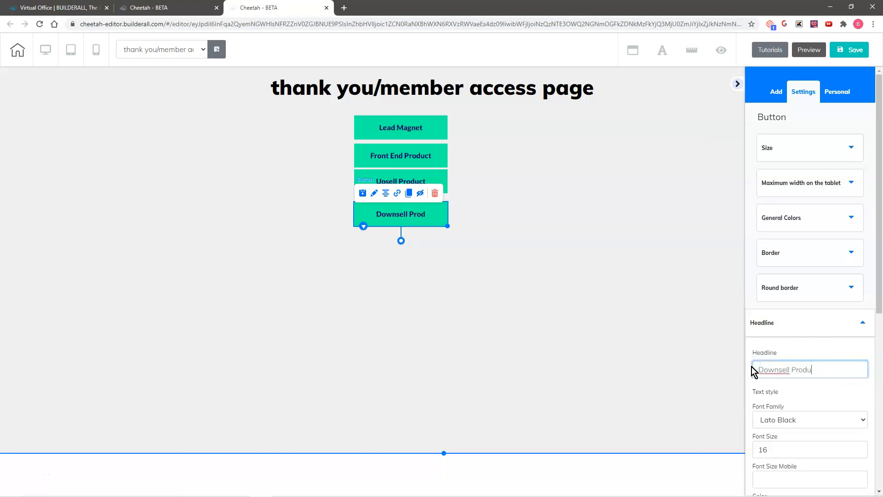
{"action": "left_click", "coordinate": [525, 291]}
{"action": "left_click", "coordinate": [399, 127]}
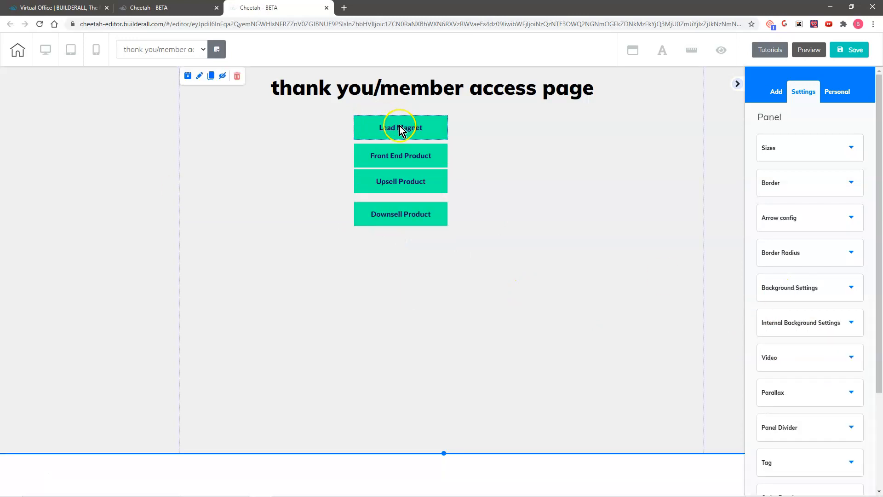
{"action": "left_click", "coordinate": [399, 127]}
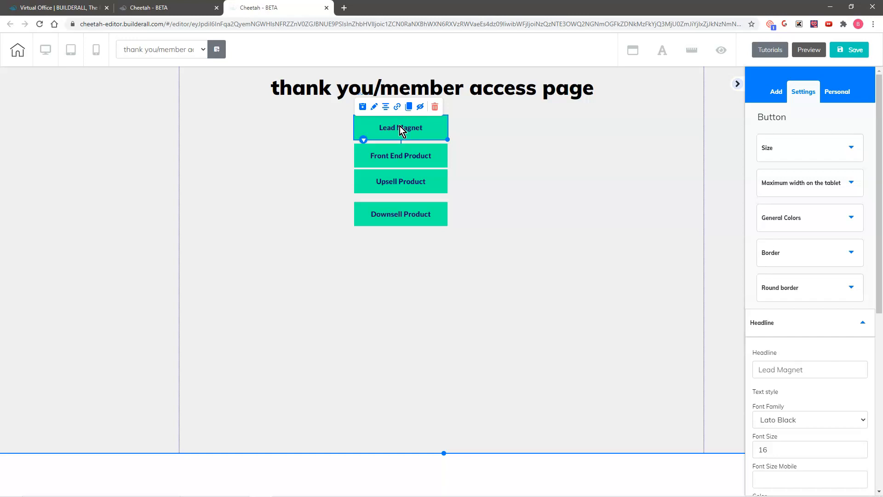
Link the Lead Magnet and Front End Product buttons to their lead magnet and front end membership pages.
{"action": "left_click", "coordinate": [397, 107]}
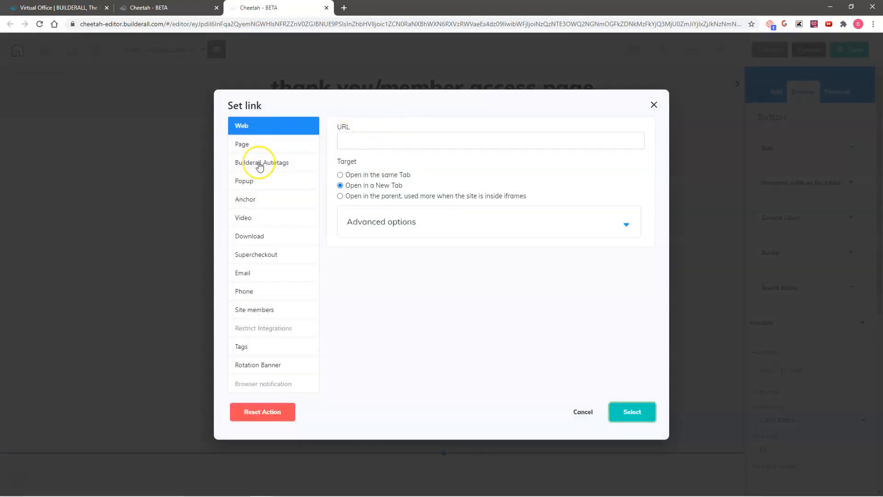
{"action": "left_click", "coordinate": [255, 145]}
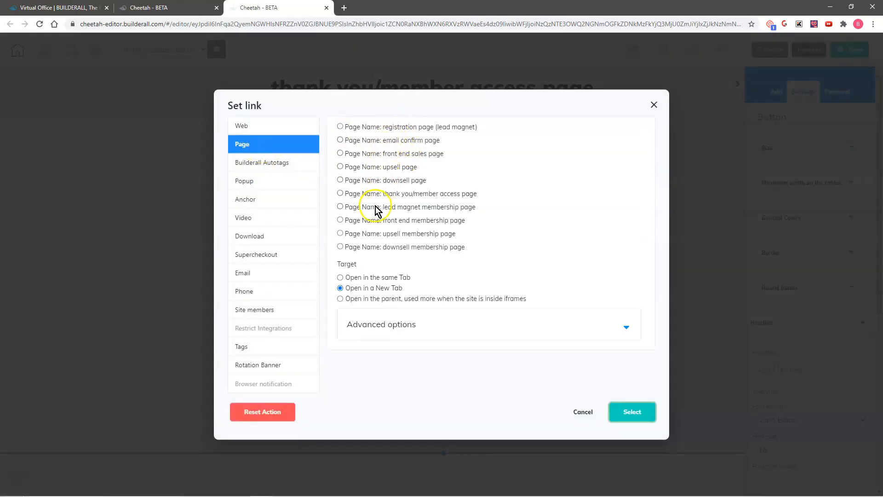
{"action": "left_click", "coordinate": [341, 207]}
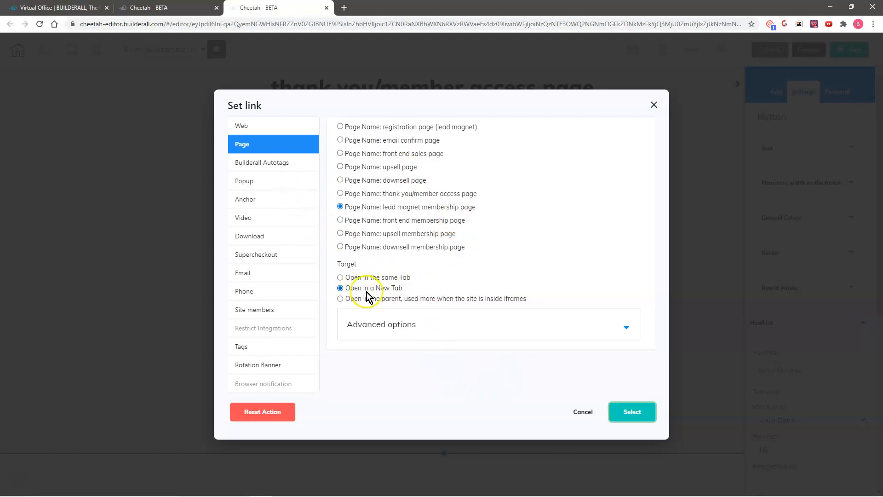
{"action": "left_click", "coordinate": [635, 415]}
{"action": "left_click", "coordinate": [414, 156]}
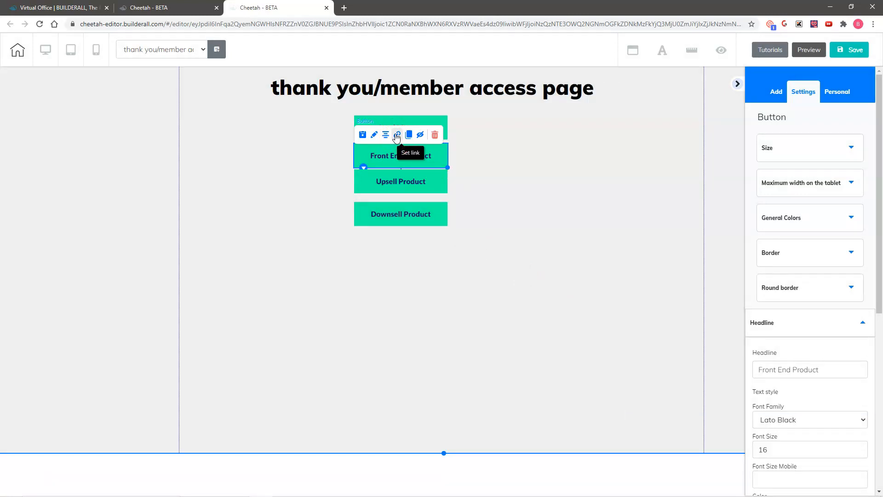
{"action": "left_click", "coordinate": [398, 138]}
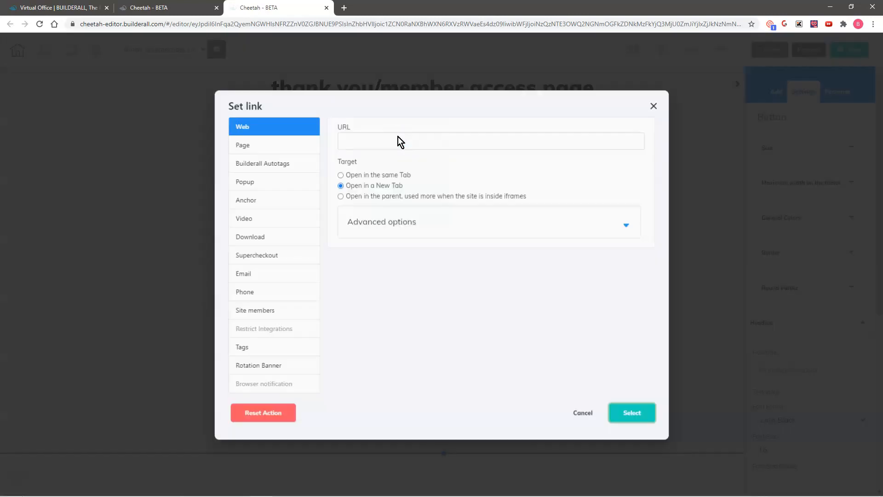
{"action": "left_click", "coordinate": [254, 148]}
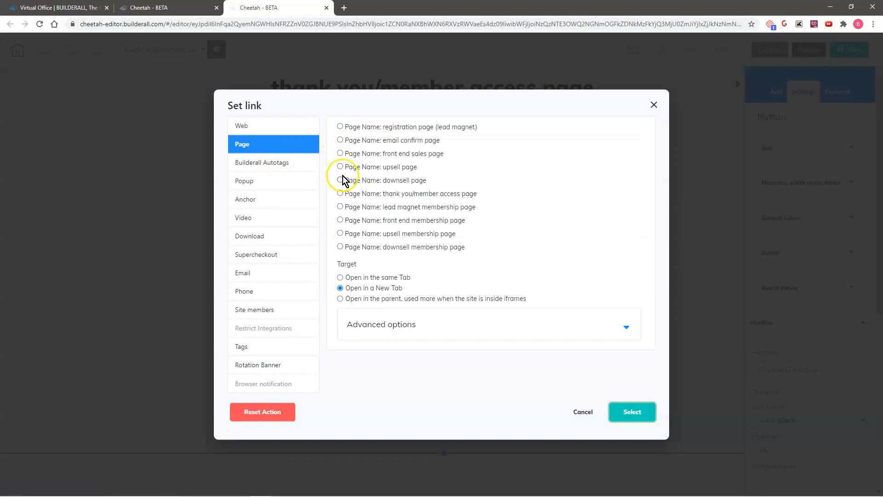
{"action": "left_click", "coordinate": [340, 221]}
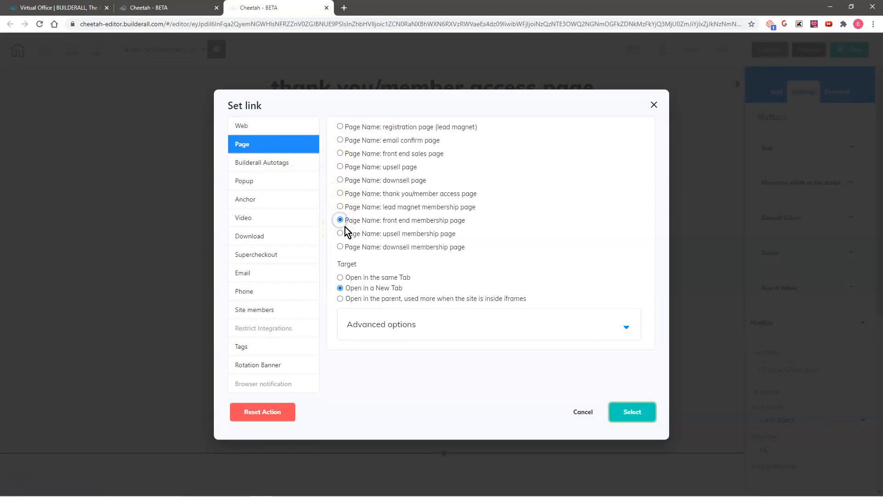
{"action": "left_click", "coordinate": [634, 414]}
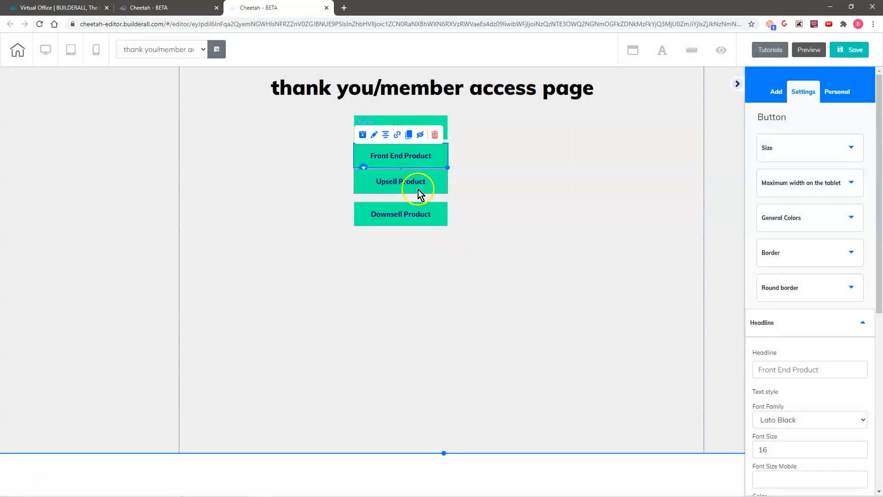
Link the Upsell Product and Downsell Product buttons to the upsell and downsell membership pages.
{"action": "left_click", "coordinate": [419, 189]}
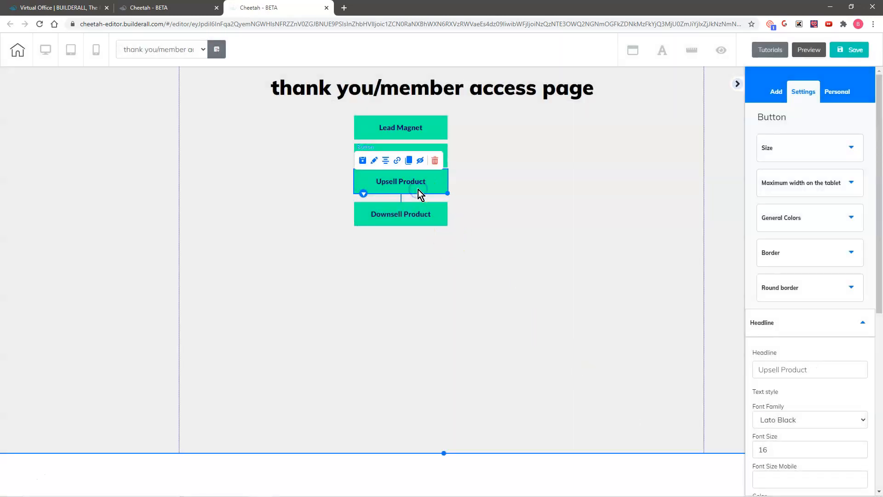
{"action": "left_click", "coordinate": [398, 162]}
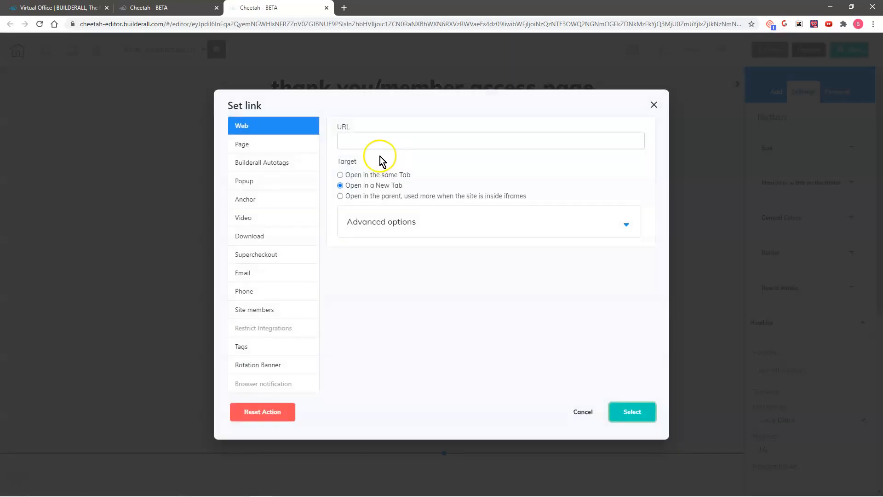
{"action": "left_click", "coordinate": [259, 147]}
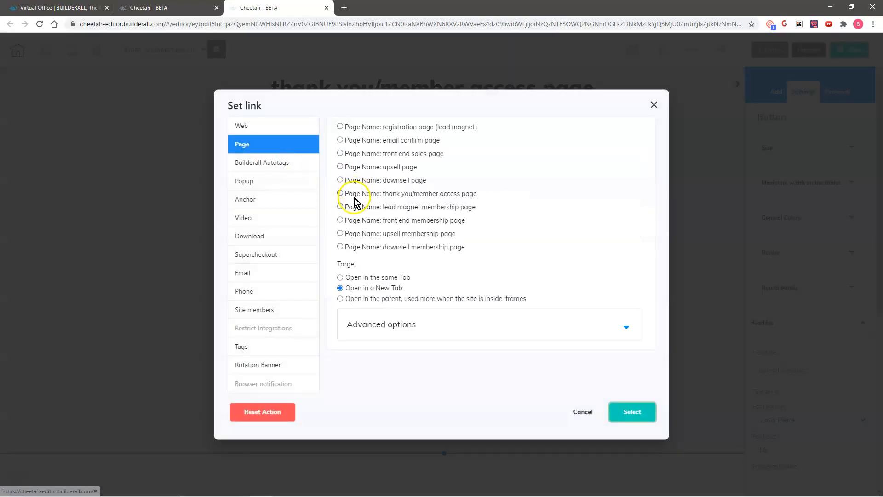
{"action": "left_click", "coordinate": [341, 233]}
{"action": "left_click", "coordinate": [628, 417]}
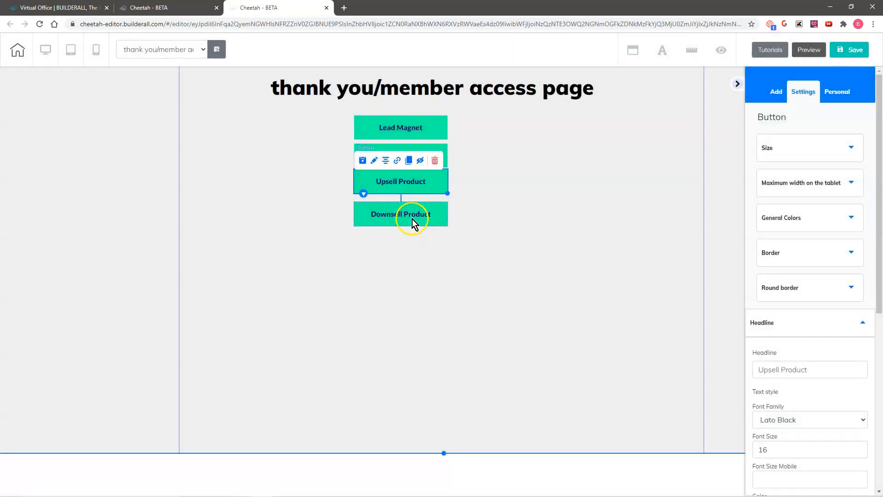
{"action": "left_click", "coordinate": [412, 219]}
{"action": "left_click", "coordinate": [400, 194]}
{"action": "left_click", "coordinate": [269, 143]}
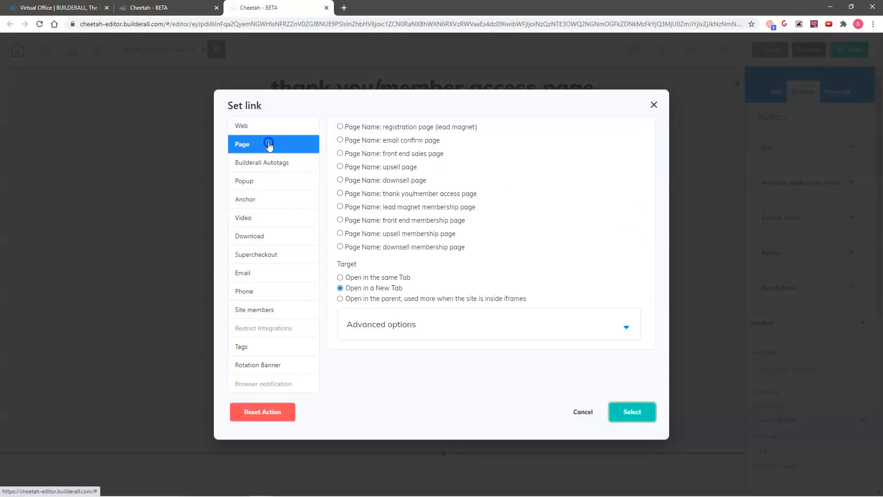
{"action": "left_click", "coordinate": [340, 246]}
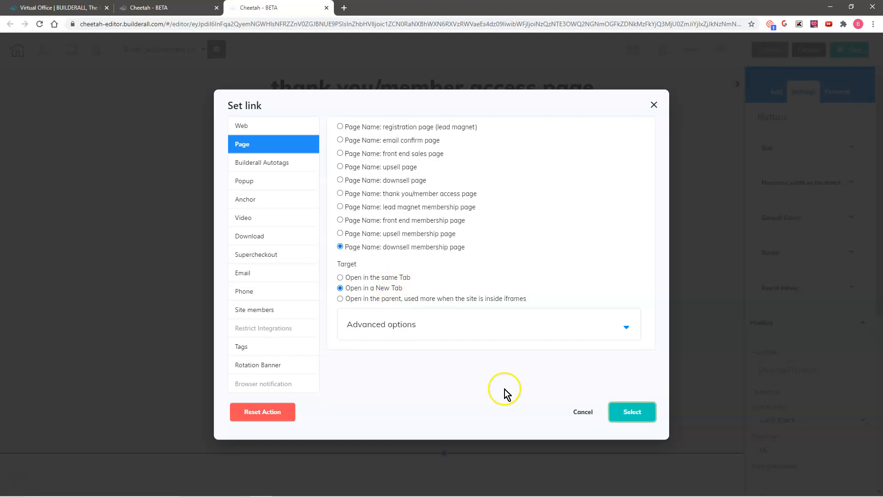
{"action": "left_click", "coordinate": [641, 412]}
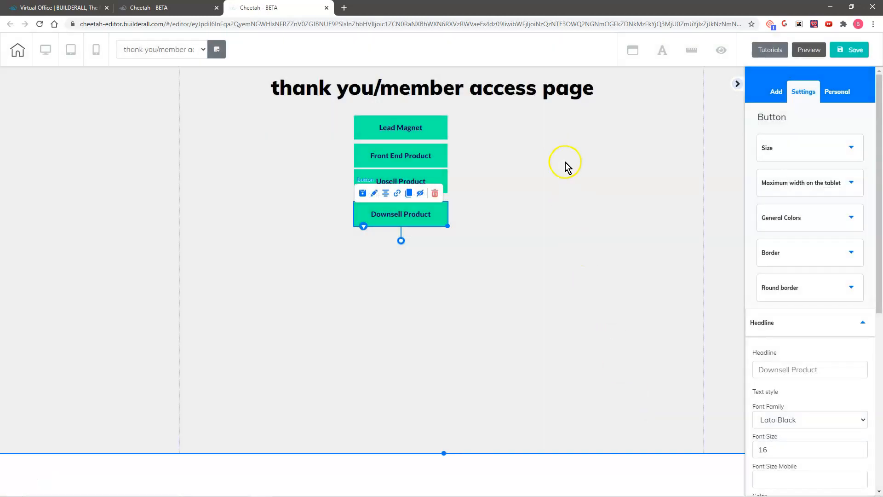
Save the thank you/member access page, then switch to 'lead magnet membership page' via Save and exit.
{"action": "left_click", "coordinate": [852, 50]}
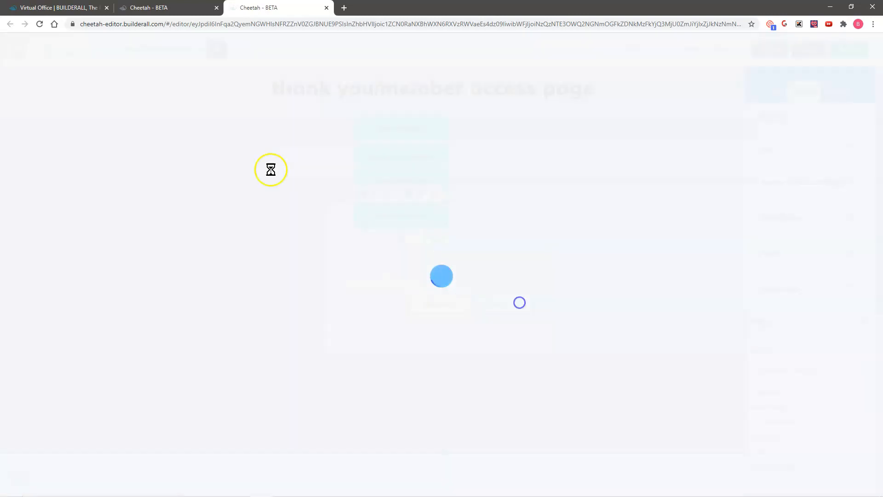
{"action": "left_click", "coordinate": [603, 359]}
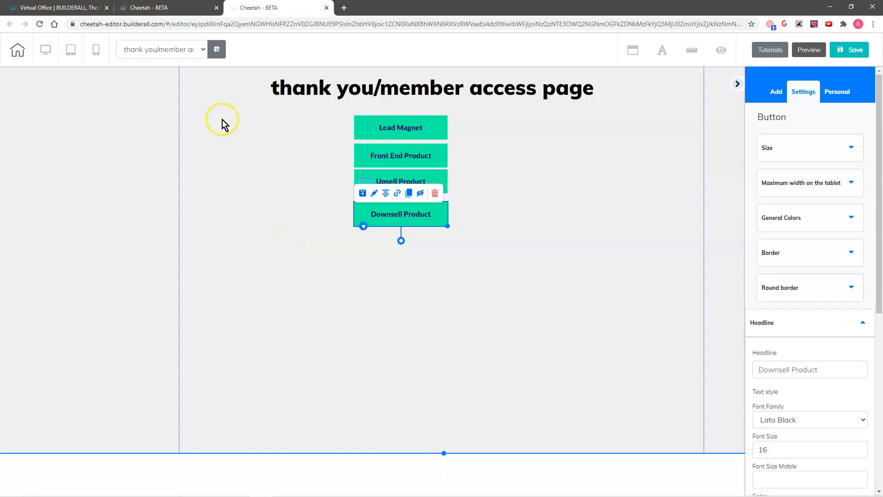
{"action": "left_click", "coordinate": [172, 48]}
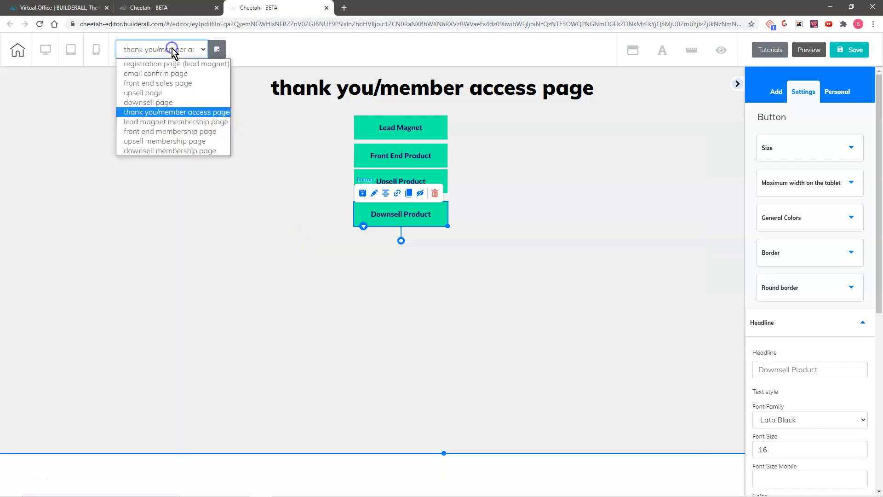
{"action": "left_click", "coordinate": [175, 122]}
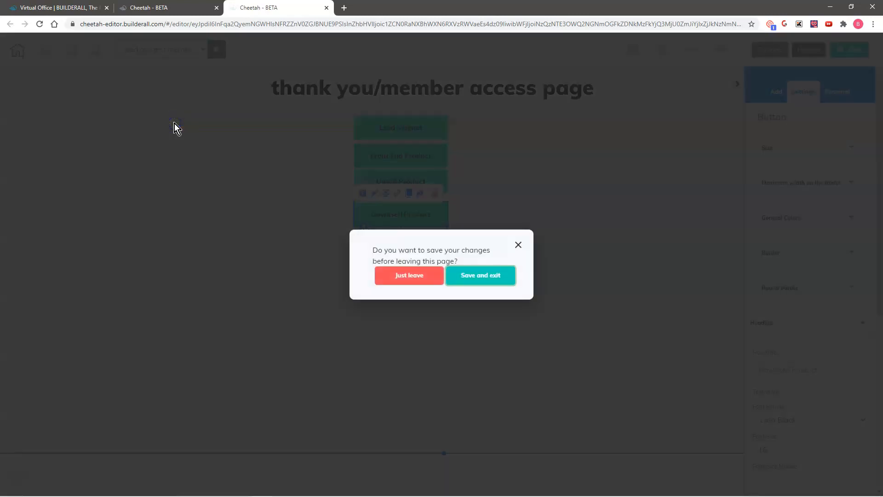
{"action": "left_click", "coordinate": [474, 276]}
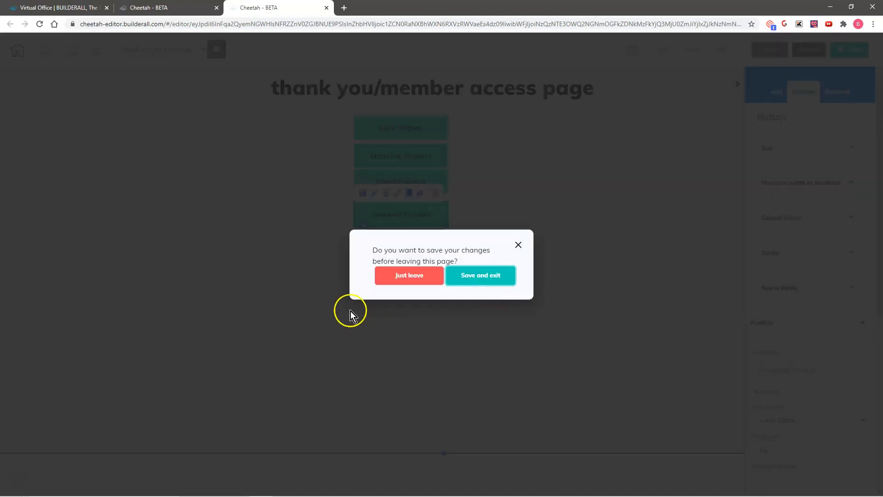
{"action": "left_click", "coordinate": [498, 275]}
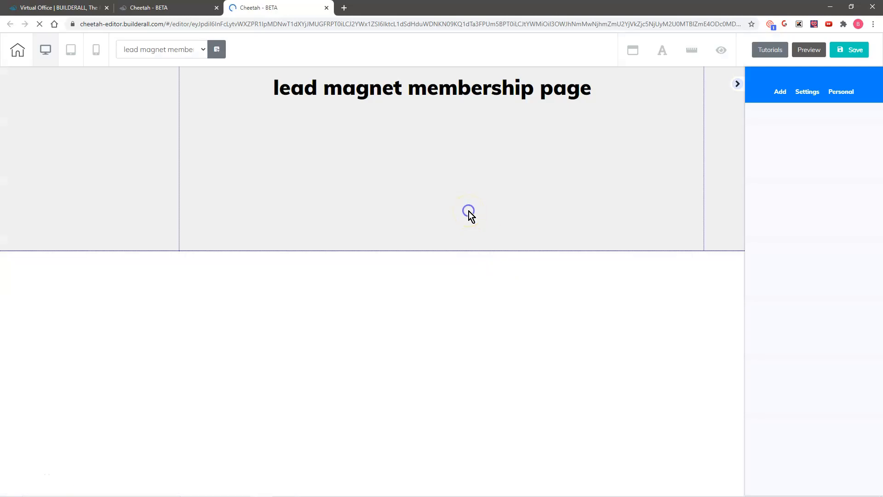
Place a first-style button element below the lead magnet membership page heading.
{"action": "left_click", "coordinate": [468, 211]}
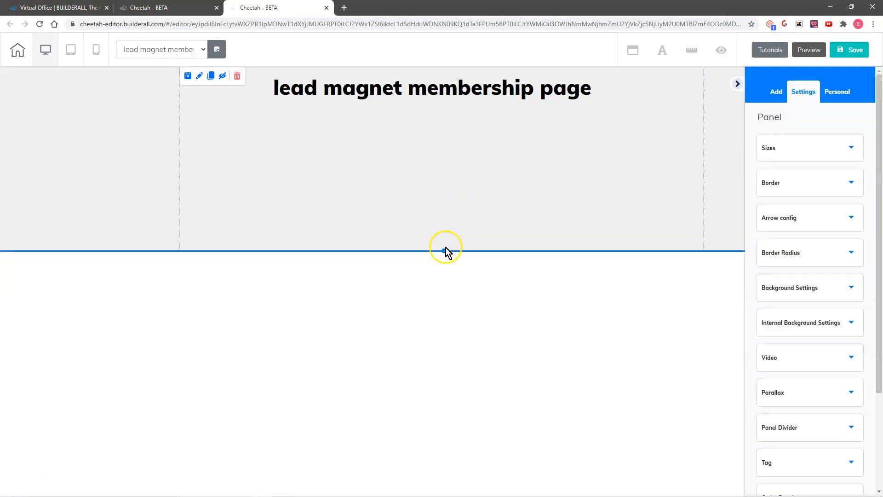
{"action": "left_click", "coordinate": [776, 91]}
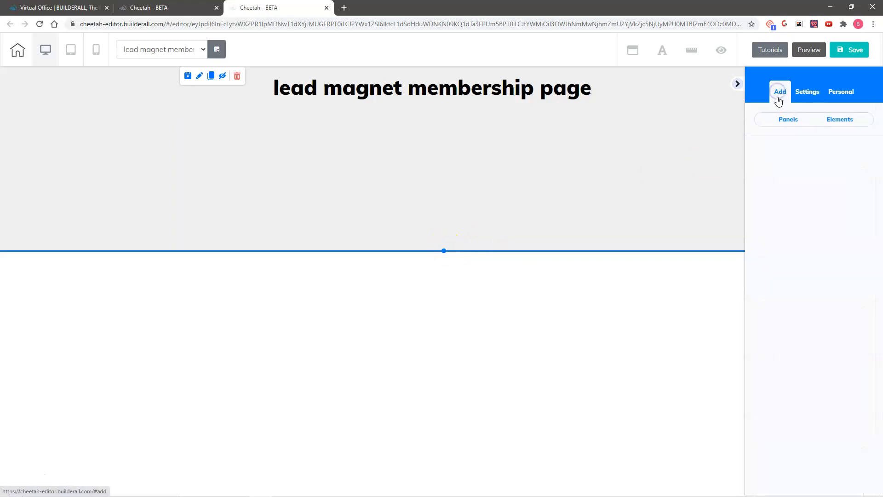
{"action": "left_click", "coordinate": [843, 124]}
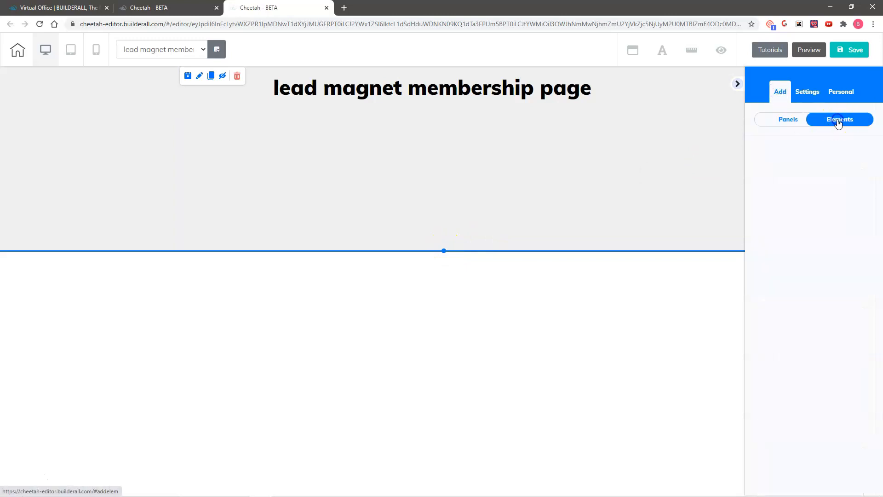
{"action": "scroll", "coordinate": [803, 207], "scroll_direction": "down", "scroll_amount": 5}
{"action": "left_click", "coordinate": [796, 281]}
{"action": "left_click_drag", "start_coordinate": [820, 229], "coordinate": [430, 156]}
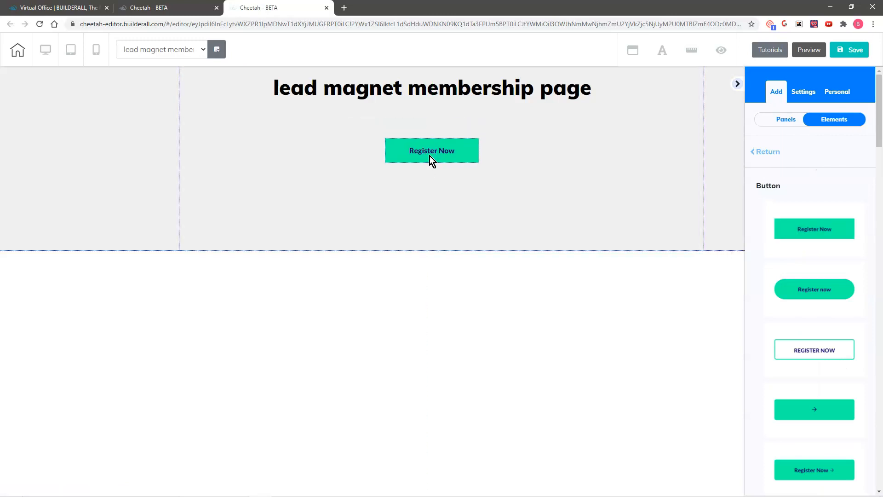
{"action": "left_click", "coordinate": [430, 156]}
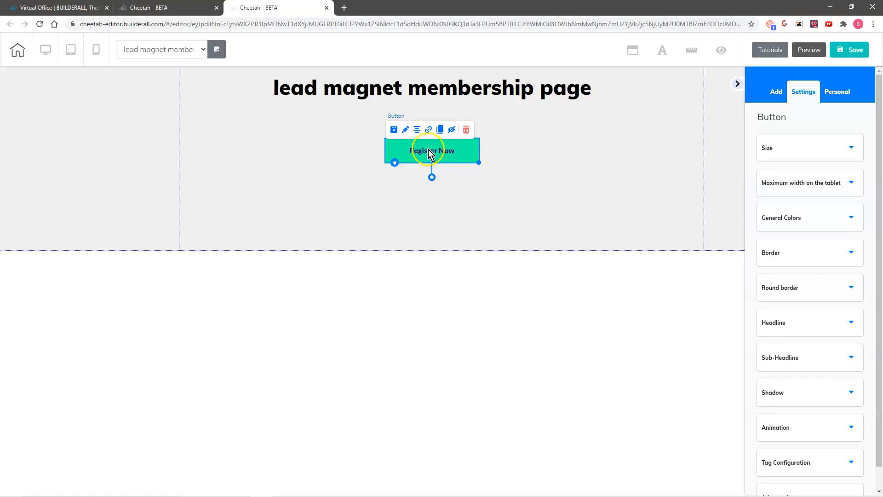
Change the button's headline from Register Now to 'DOWNLOAD NOW'.
{"action": "left_click", "coordinate": [406, 130]}
{"action": "left_click", "coordinate": [806, 316]}
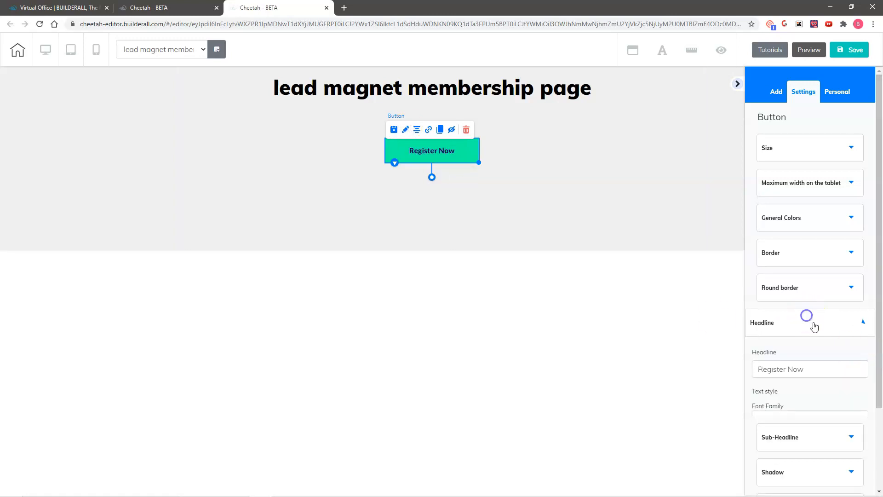
{"action": "left_click_drag", "start_coordinate": [814, 375], "coordinate": [742, 370]}
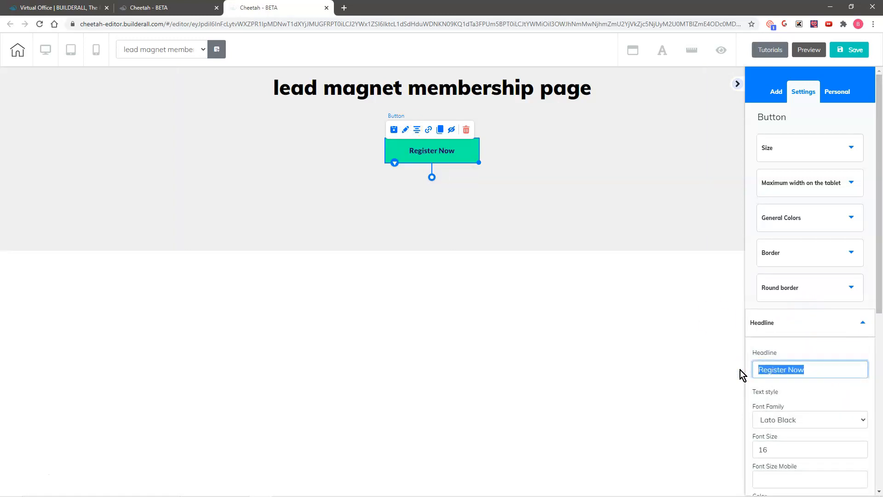
{"action": "type", "text": "DOWNLOAD NOW"}
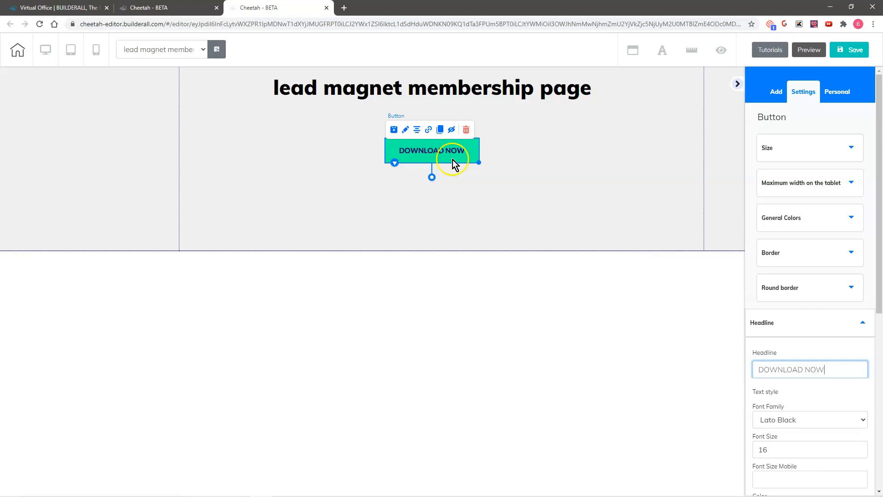
{"action": "left_click", "coordinate": [428, 130]}
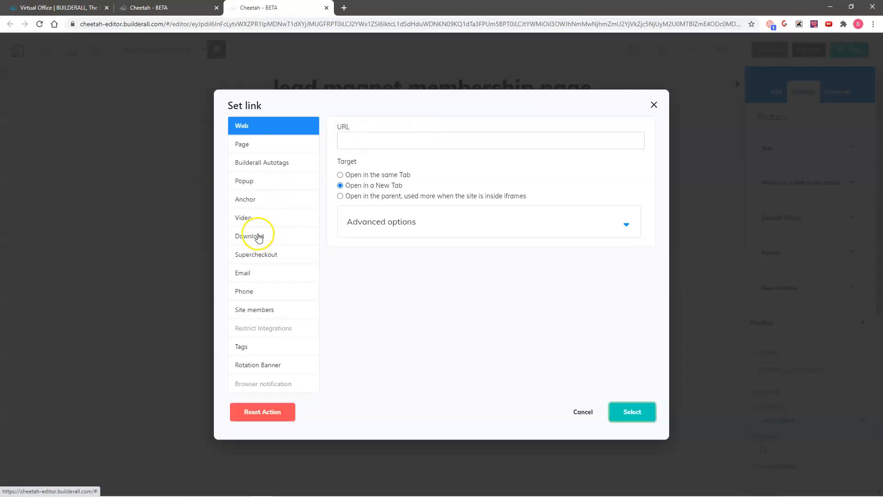
Set the DOWNLOAD NOW button's link to Download, closing the User Archives without picking a file.
{"action": "left_click", "coordinate": [239, 238]}
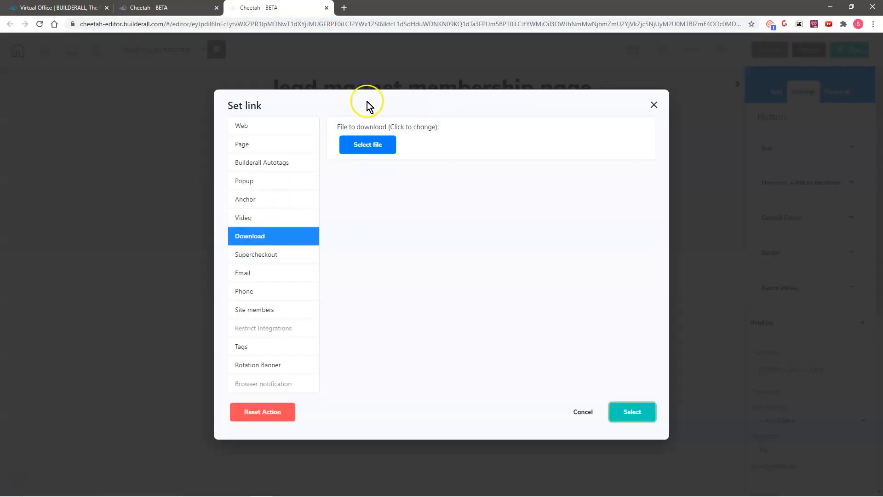
{"action": "left_click", "coordinate": [371, 147]}
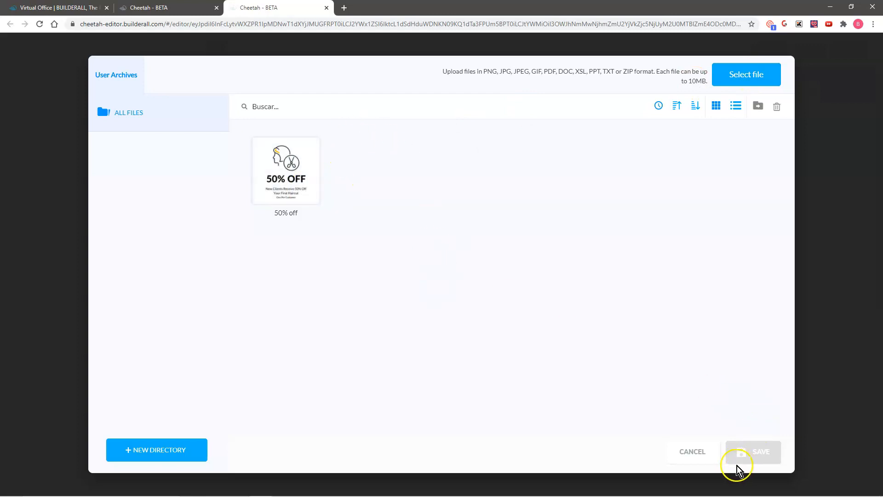
{"action": "left_click", "coordinate": [692, 451]}
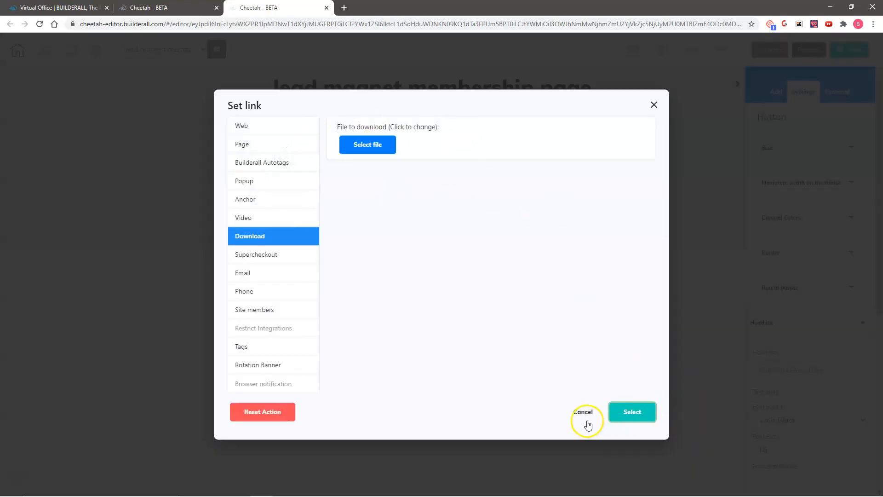
{"action": "left_click", "coordinate": [631, 413]}
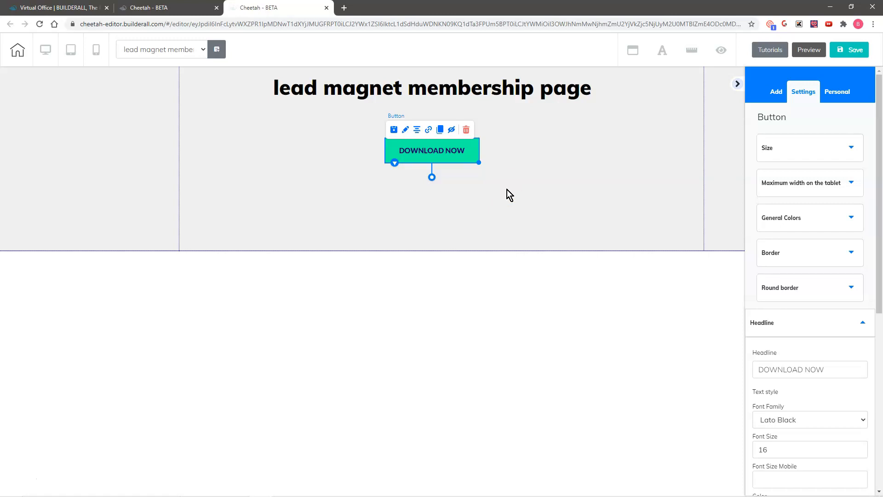
Save the lead magnet page, then switch to 'front end membership page' via Save and exit.
{"action": "left_click", "coordinate": [858, 50]}
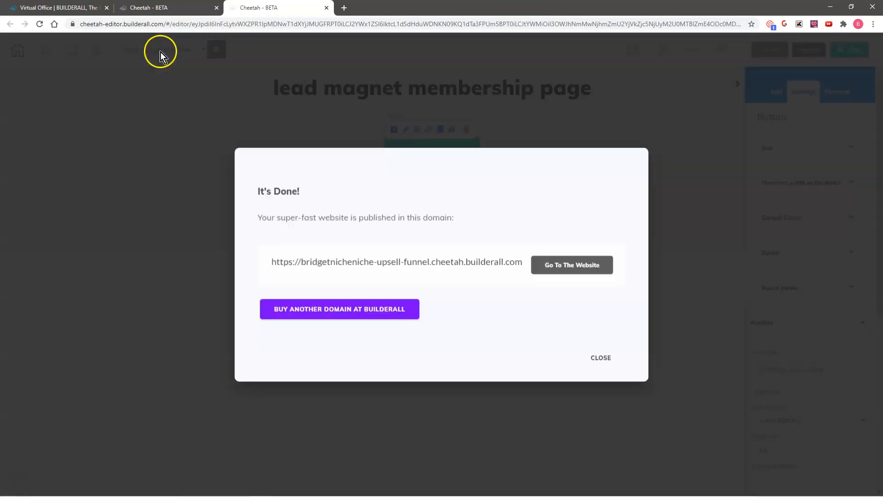
{"action": "left_click", "coordinate": [157, 54]}
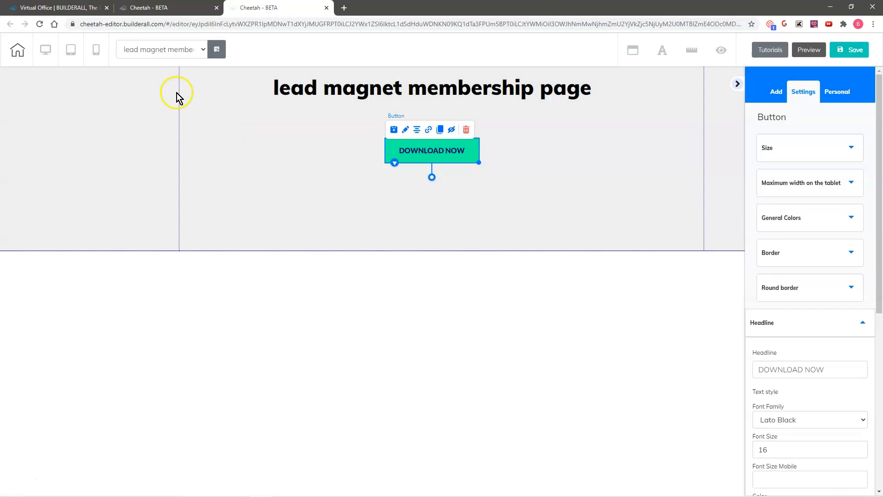
{"action": "left_click", "coordinate": [173, 49]}
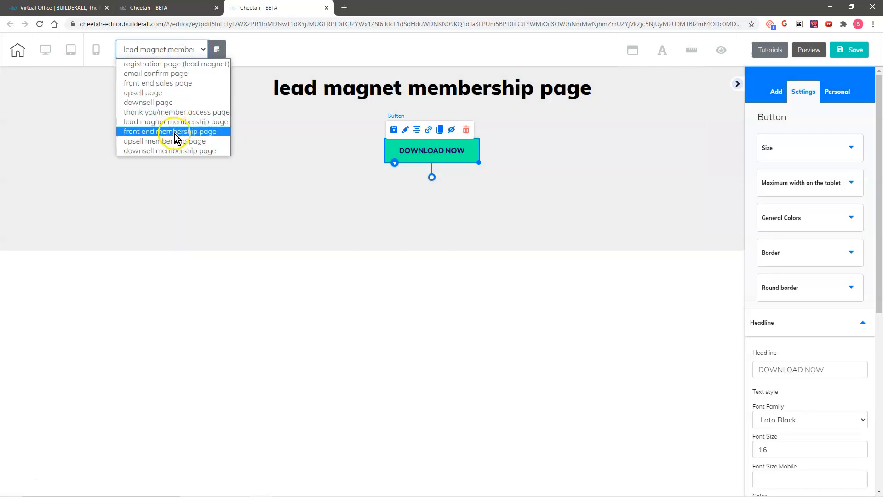
{"action": "left_click", "coordinate": [172, 132]}
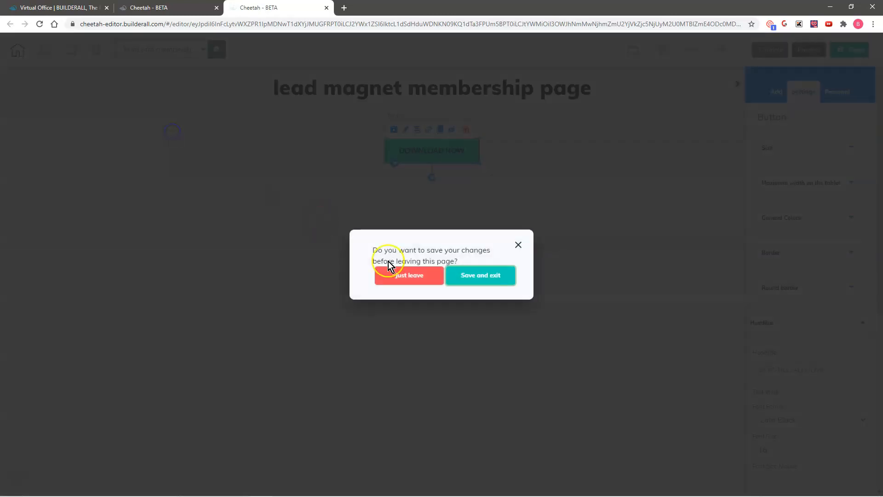
{"action": "left_click", "coordinate": [488, 278]}
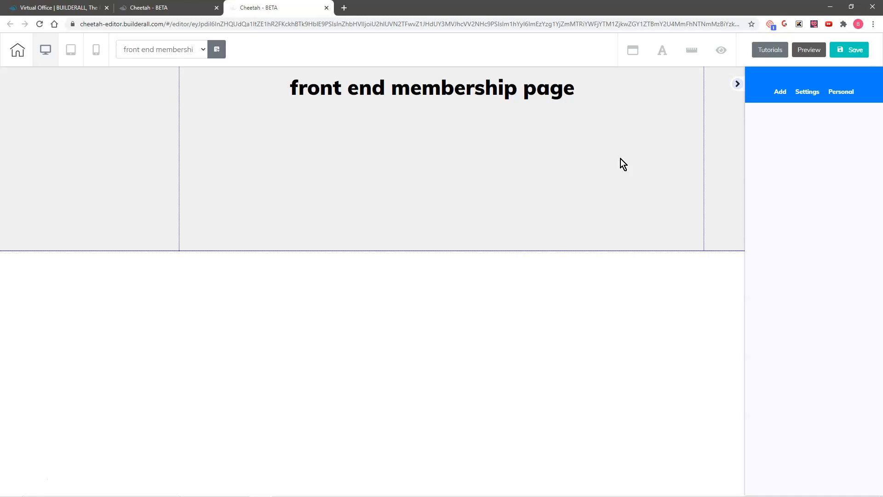
Add a Title H4 under the page title and paste 'Congratulations! Here is Your Front End Product'.
{"action": "left_click", "coordinate": [777, 94]}
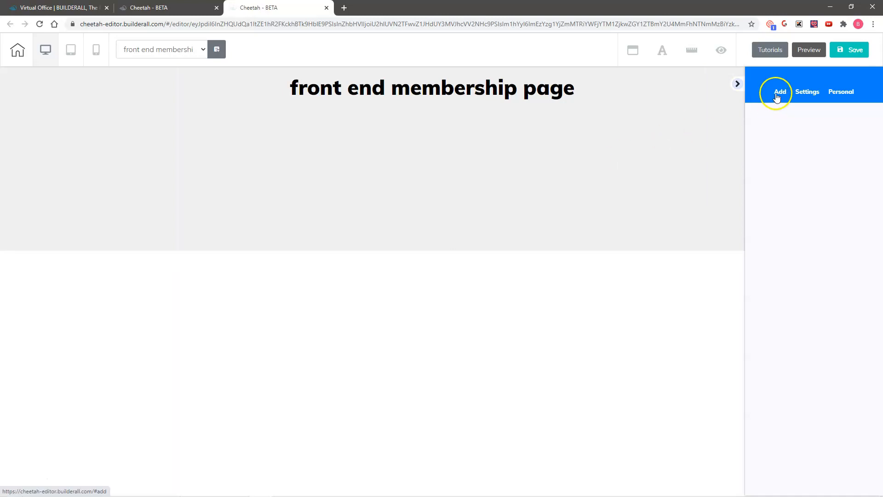
{"action": "left_click", "coordinate": [777, 95]}
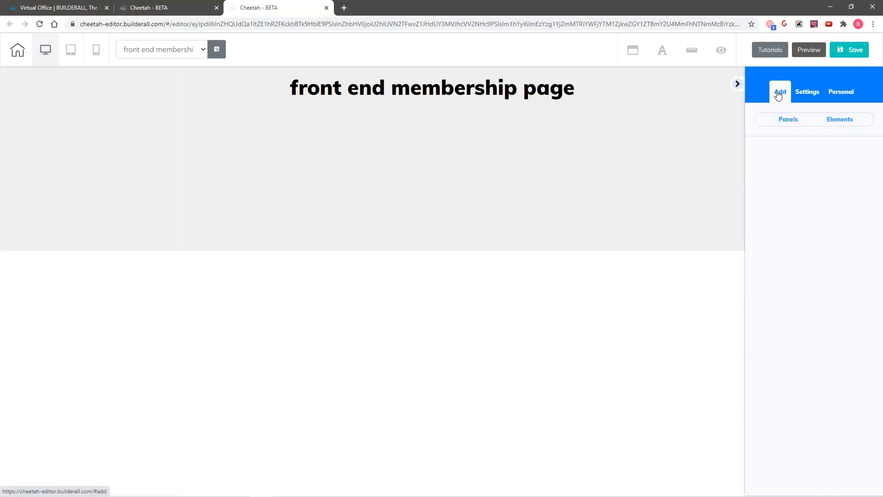
{"action": "left_click", "coordinate": [844, 121]}
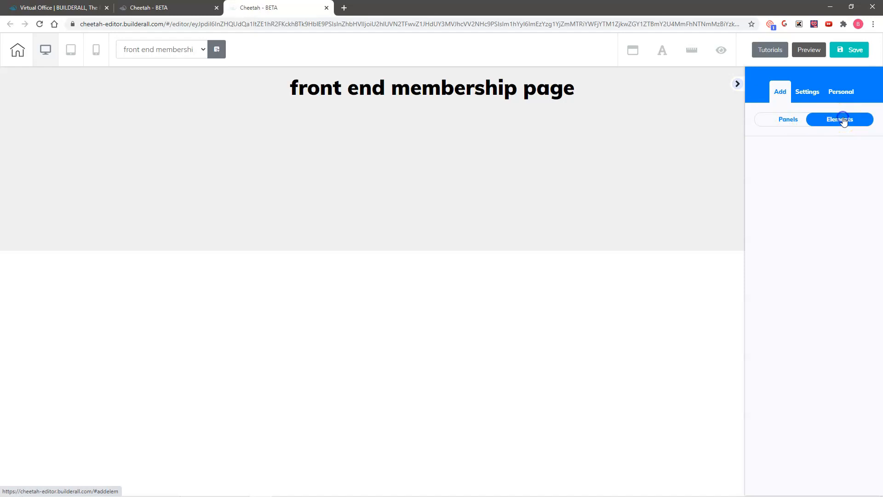
{"action": "left_click", "coordinate": [783, 192]}
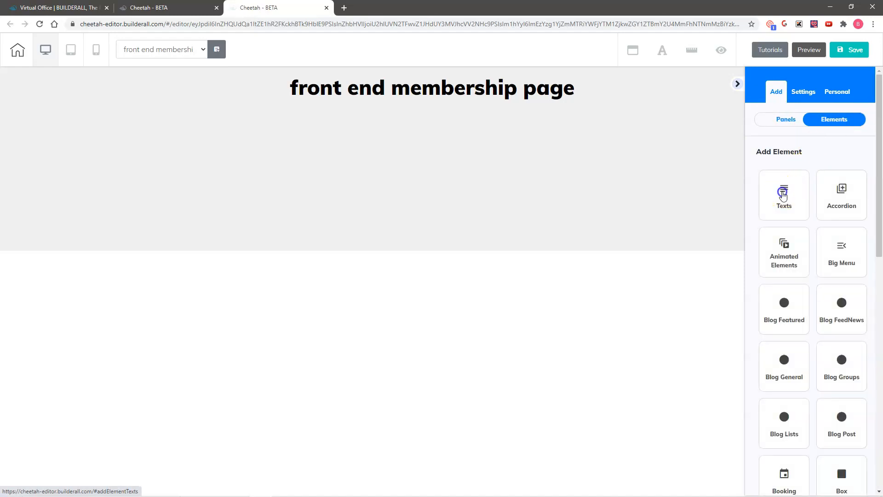
{"action": "left_click_drag", "start_coordinate": [818, 331], "coordinate": [385, 142]}
{"action": "left_click", "coordinate": [377, 142]}
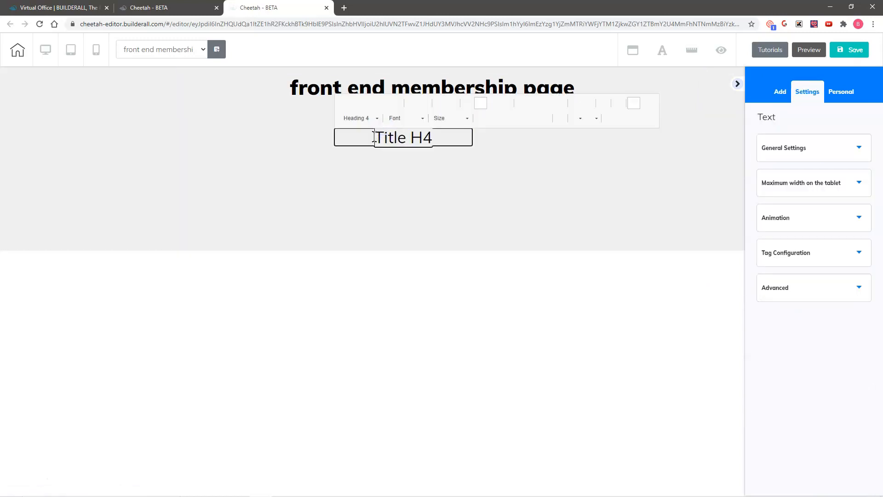
{"action": "left_click_drag", "start_coordinate": [375, 141], "coordinate": [434, 142]}
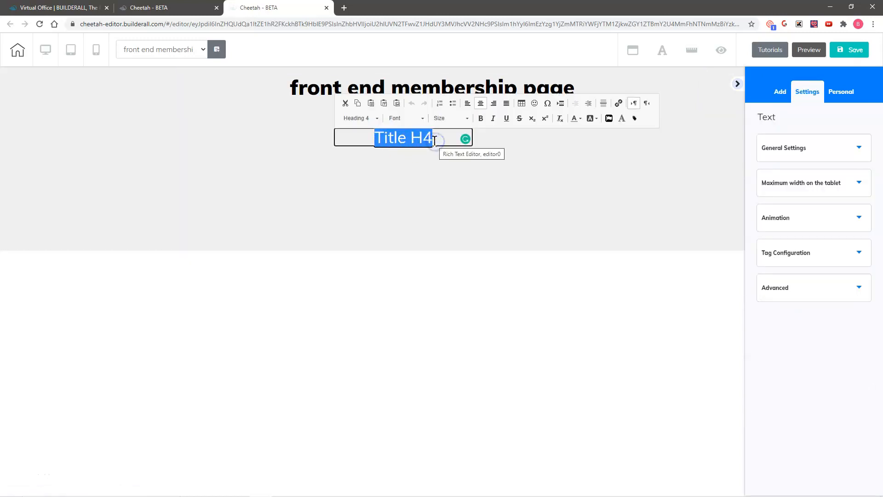
{"action": "type", "text": "Congratulations! Here is Your Front End Product"}
{"action": "left_click", "coordinate": [398, 205]}
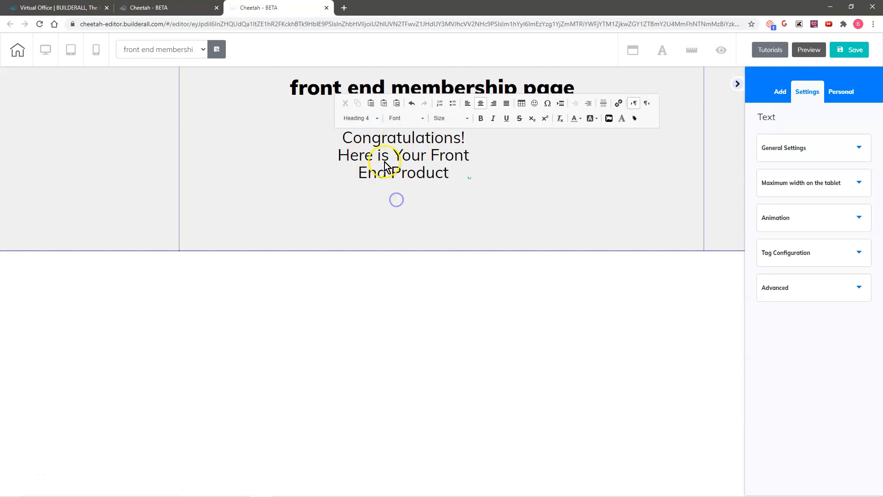
Widen the heading to a single centred line and save the front end membership page.
{"action": "left_click_drag", "start_coordinate": [396, 153], "coordinate": [418, 144]}
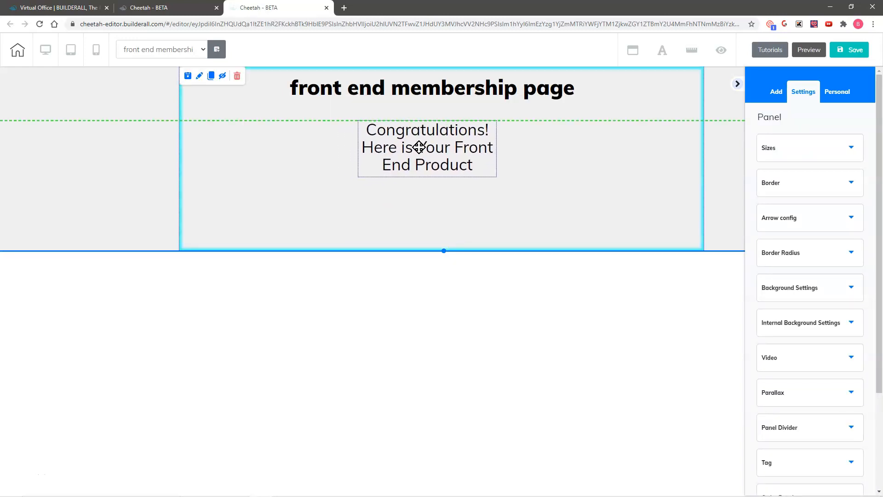
{"action": "left_click", "coordinate": [436, 164]}
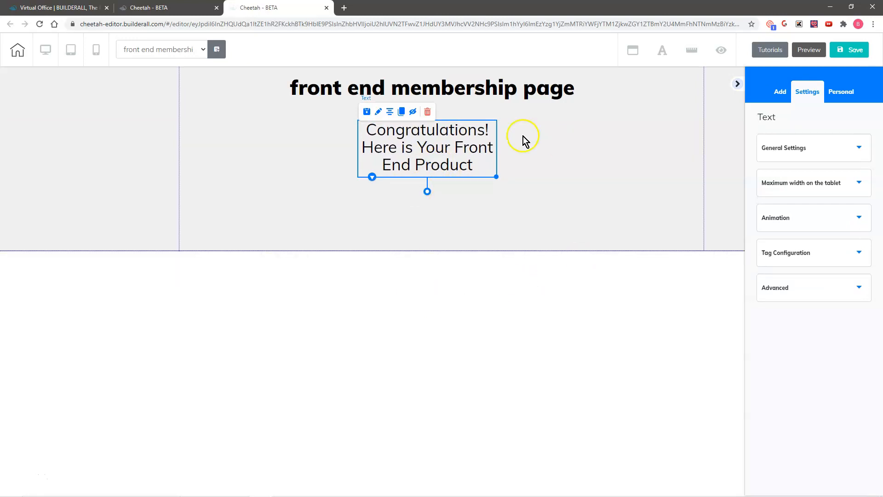
{"action": "left_click_drag", "start_coordinate": [497, 176], "coordinate": [722, 150]}
{"action": "left_click_drag", "start_coordinate": [576, 142], "coordinate": [444, 133]}
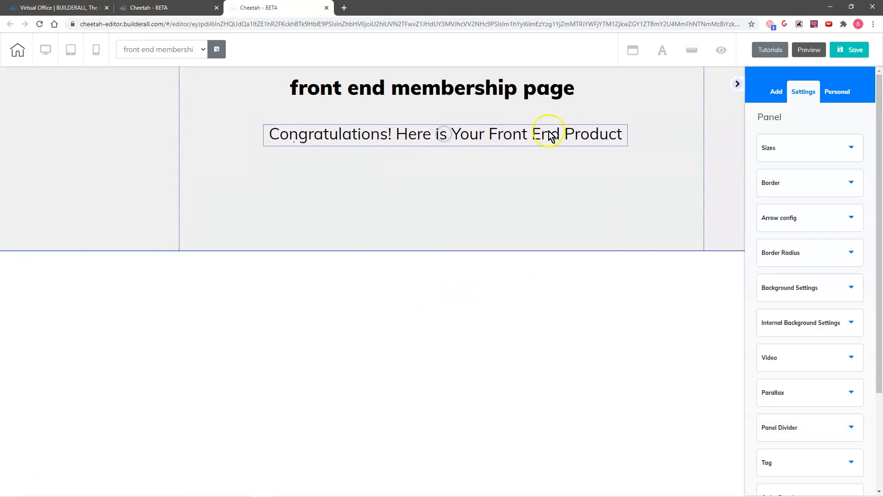
{"action": "left_click", "coordinate": [854, 50]}
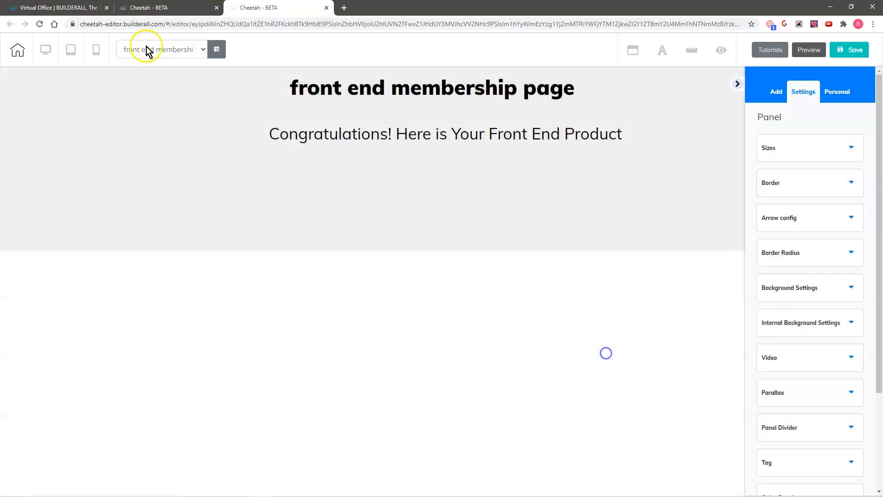
Switch to 'upsell membership page' from the page list, choosing Save and exit.
{"action": "left_click", "coordinate": [148, 50]}
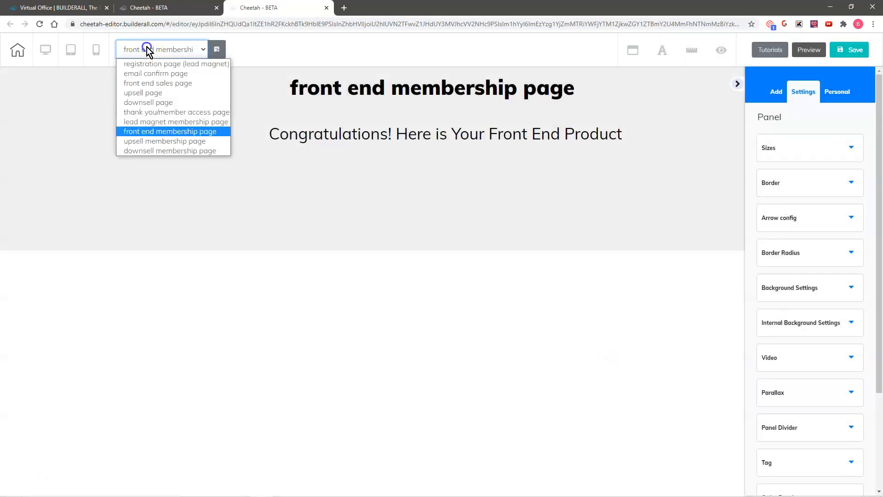
{"action": "left_click", "coordinate": [158, 142]}
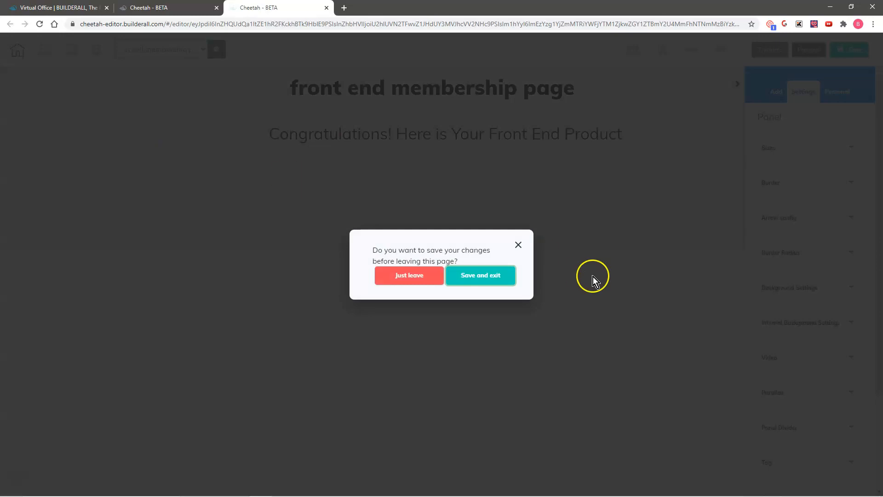
{"action": "left_click", "coordinate": [477, 275]}
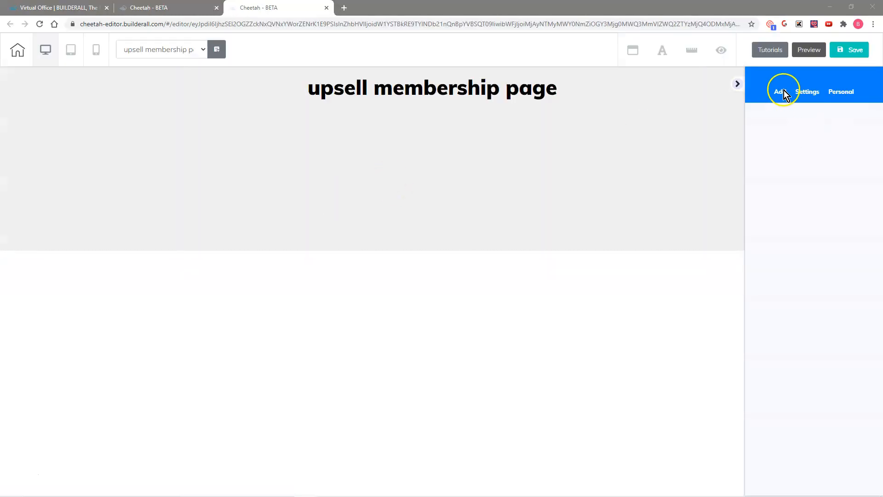
Add a Title H4 to the upsell page and paste 'Congratulations! Here is Your Upsell Product'.
{"action": "left_click", "coordinate": [782, 90]}
{"action": "left_click", "coordinate": [831, 126]}
{"action": "left_click", "coordinate": [831, 119]}
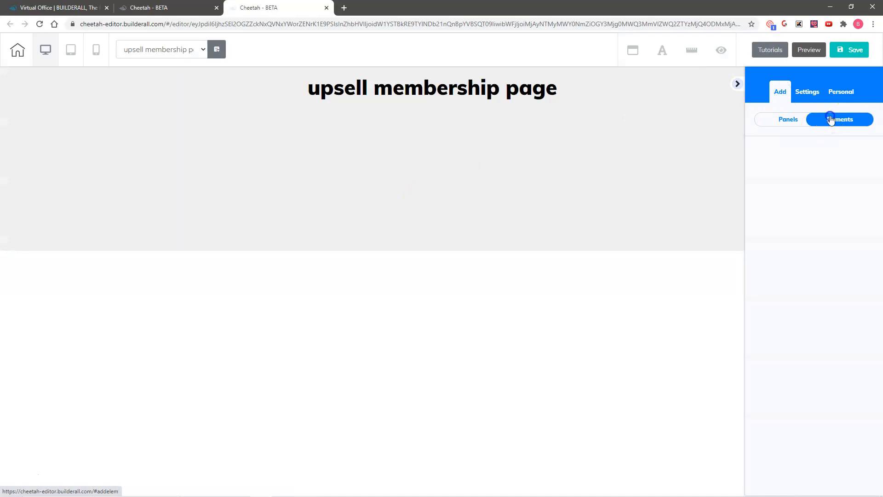
{"action": "left_click", "coordinate": [785, 202]}
{"action": "left_click_drag", "start_coordinate": [814, 331], "coordinate": [408, 135]}
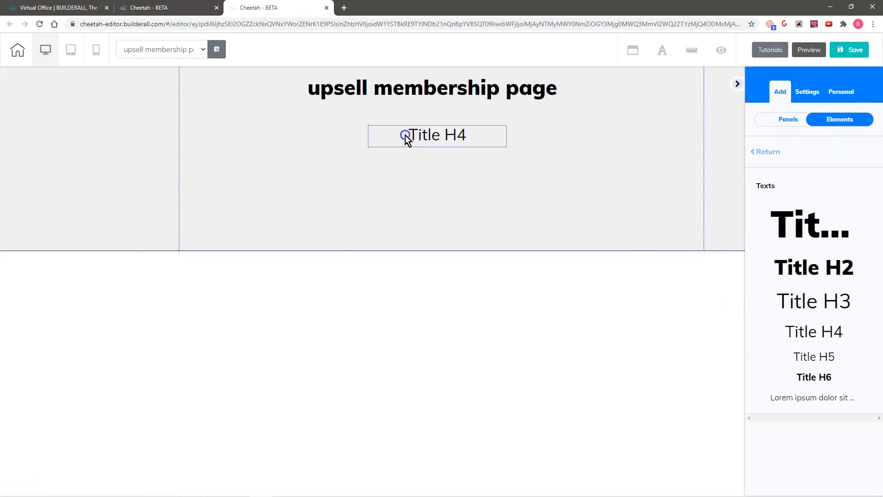
{"action": "left_click", "coordinate": [403, 136]}
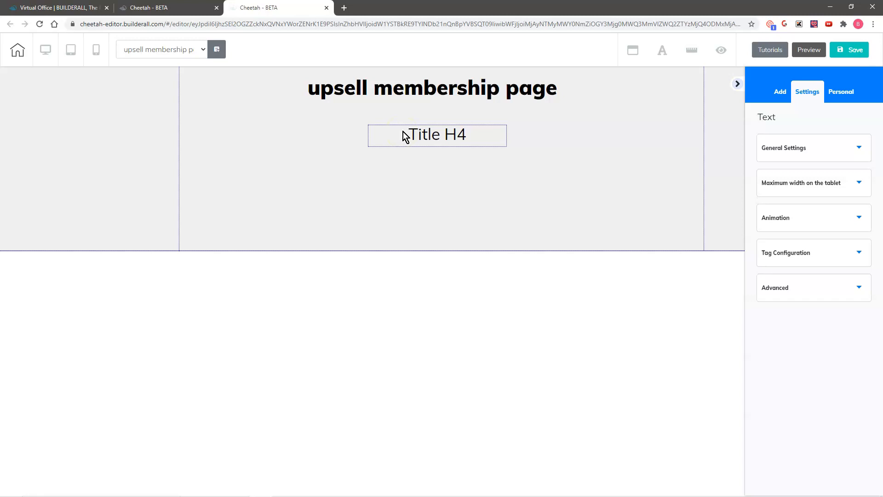
{"action": "left_click", "coordinate": [403, 132]}
{"action": "left_click", "coordinate": [403, 131]}
{"action": "left_click_drag", "start_coordinate": [403, 132], "coordinate": [475, 131]}
{"action": "type", "text": "Congratulations! Here is Your Upsell Product"}
{"action": "left_click", "coordinate": [549, 193]}
Widen and centre the heading on one line, then save and publish the upsell page.
{"action": "left_click", "coordinate": [441, 155]}
{"action": "left_click_drag", "start_coordinate": [507, 180], "coordinate": [733, 170]}
{"action": "left_click_drag", "start_coordinate": [558, 137], "coordinate": [441, 142]}
{"action": "left_click", "coordinate": [850, 50]}
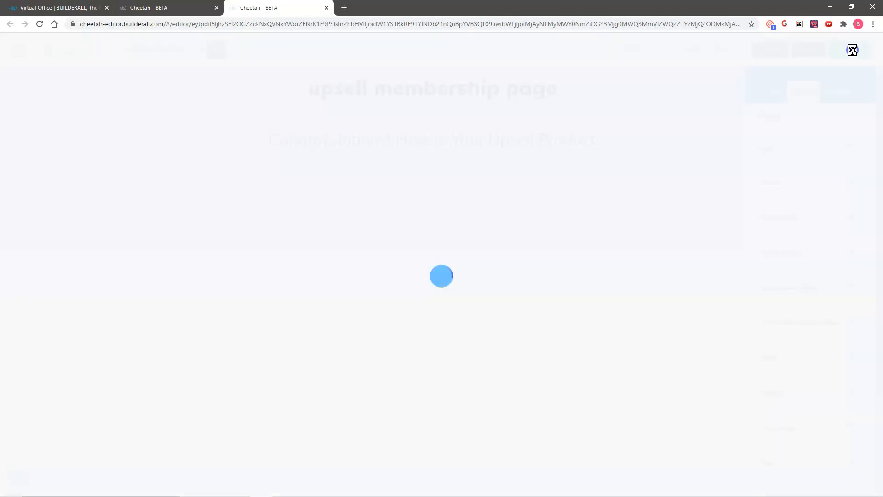
{"action": "left_click", "coordinate": [497, 307]}
{"action": "left_click", "coordinate": [601, 355]}
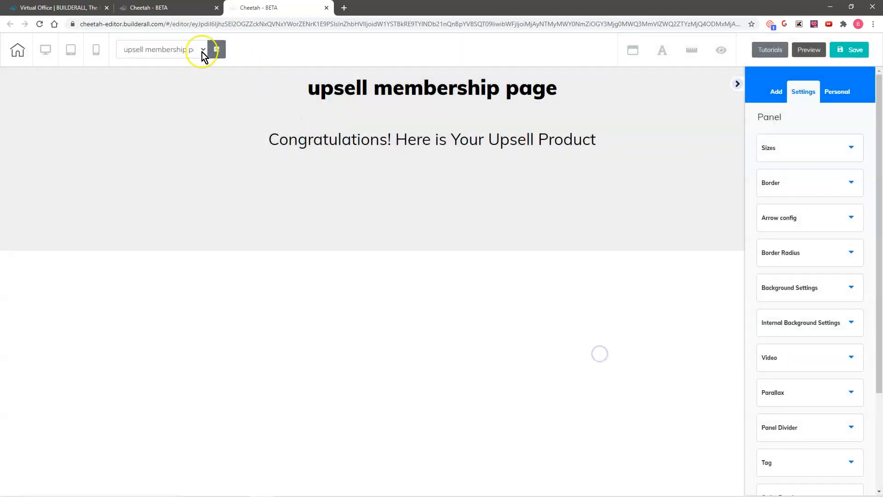
{"action": "left_click", "coordinate": [179, 50]}
Switch to the downsell membership page and place a Title H4 element under its title.
{"action": "left_click", "coordinate": [170, 152]}
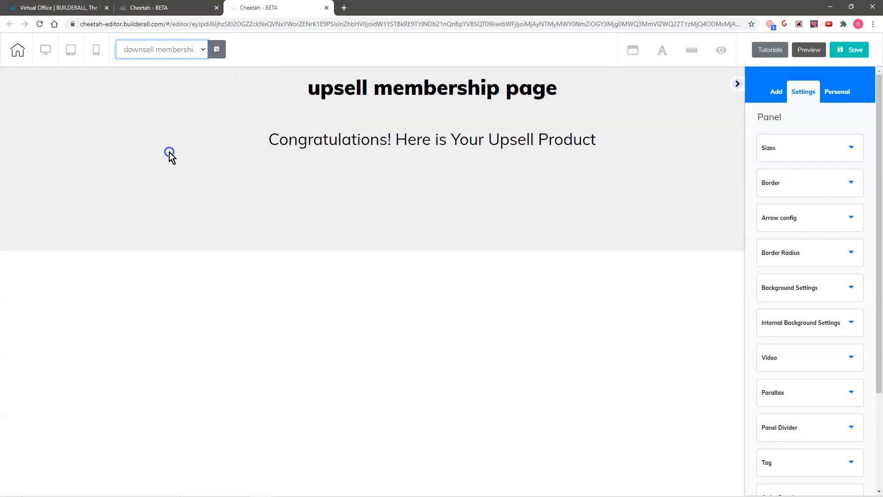
{"action": "left_click", "coordinate": [495, 284]}
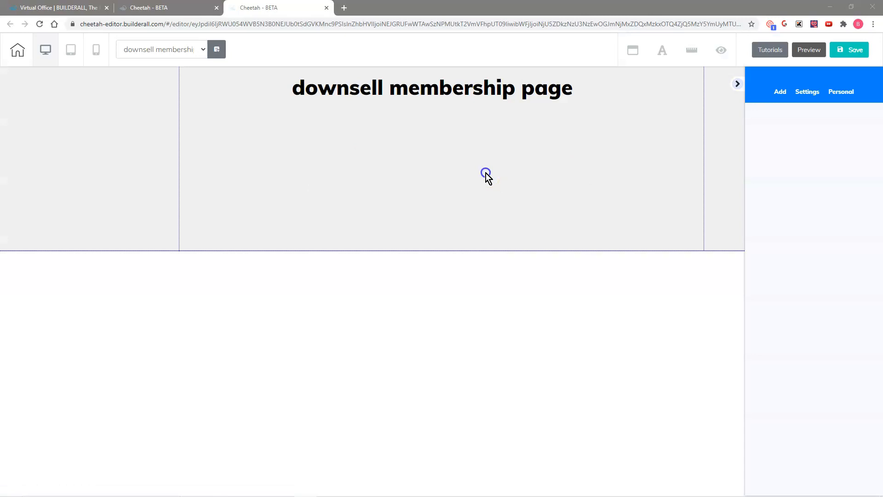
{"action": "left_click", "coordinate": [537, 177]}
{"action": "left_click", "coordinate": [777, 100]}
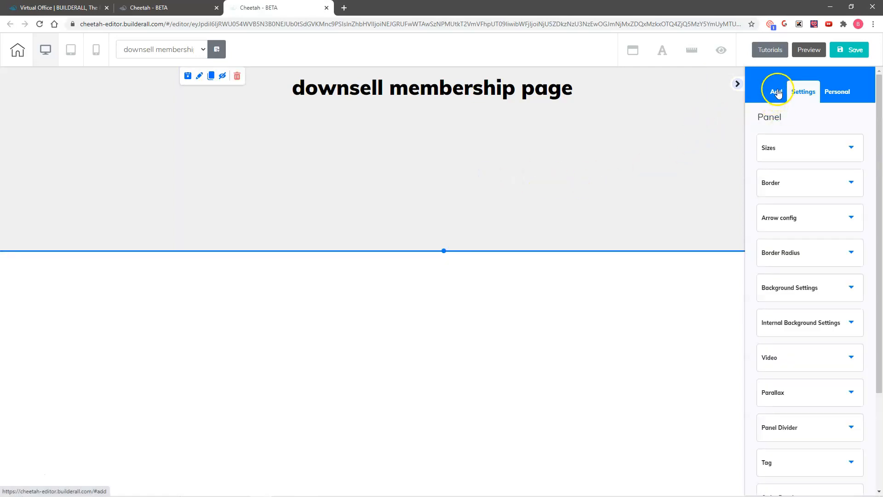
{"action": "left_click", "coordinate": [777, 94]}
{"action": "left_click", "coordinate": [837, 119]}
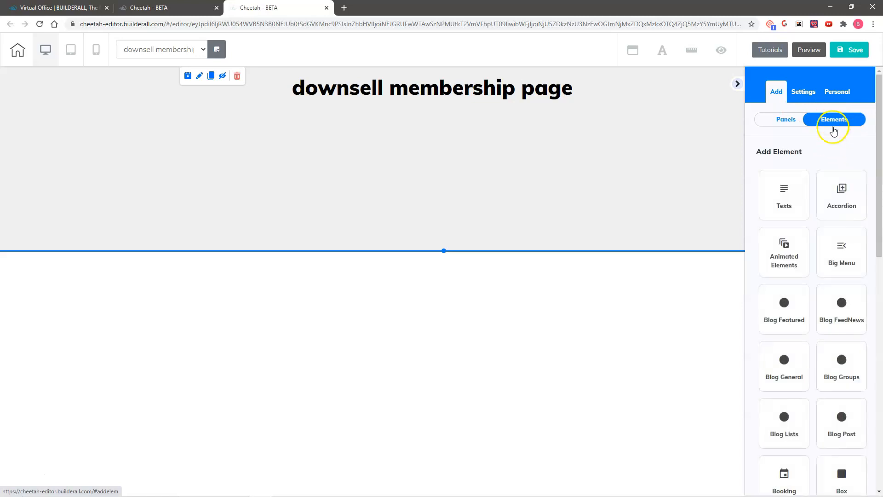
{"action": "left_click", "coordinate": [782, 199]}
{"action": "left_click_drag", "start_coordinate": [810, 330], "coordinate": [442, 132]}
Replace the title text with 'Congratulations! Here is Your Downsell Product' and widen it to one centred line.
{"action": "left_click", "coordinate": [474, 130]}
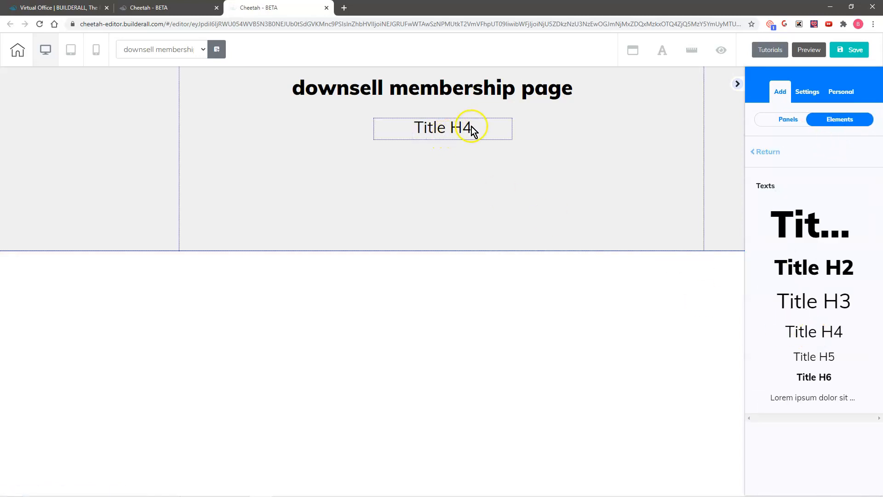
{"action": "left_click", "coordinate": [472, 128]}
{"action": "left_click_drag", "start_coordinate": [472, 129], "coordinate": [414, 129]}
{"action": "type", "text": "Congratulations! Here is Your Downsell Product"}
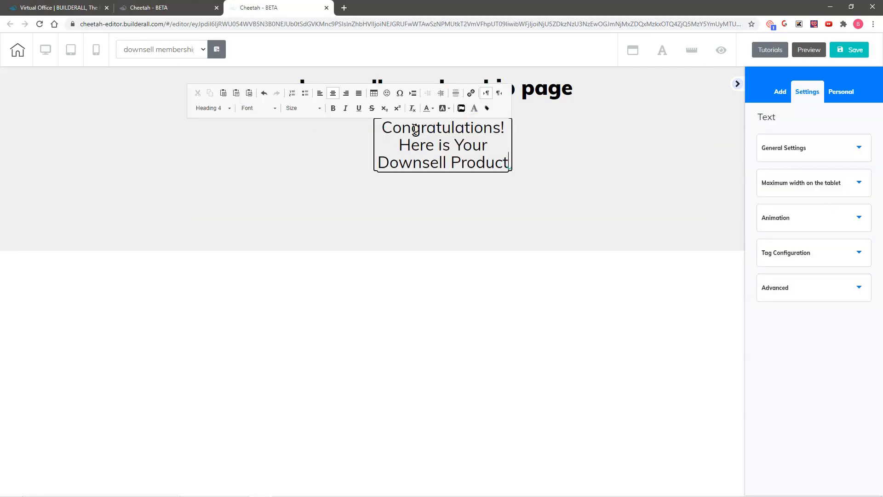
{"action": "left_click", "coordinate": [465, 195]}
{"action": "left_click_drag", "start_coordinate": [513, 176], "coordinate": [741, 151]}
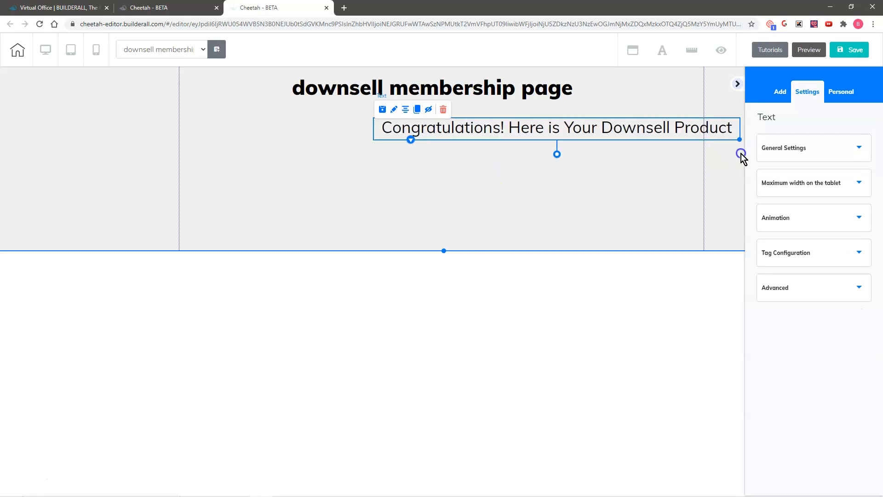
{"action": "left_click_drag", "start_coordinate": [562, 126], "coordinate": [451, 130]}
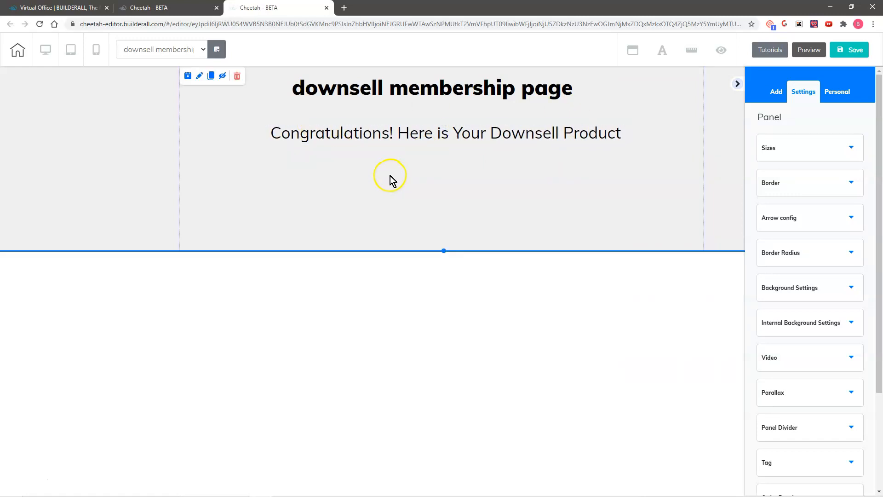
Save and publish the downsell membership page, then view 'funnel map image.png' in Photos.
{"action": "left_click", "coordinate": [432, 184]}
{"action": "left_click", "coordinate": [842, 49]}
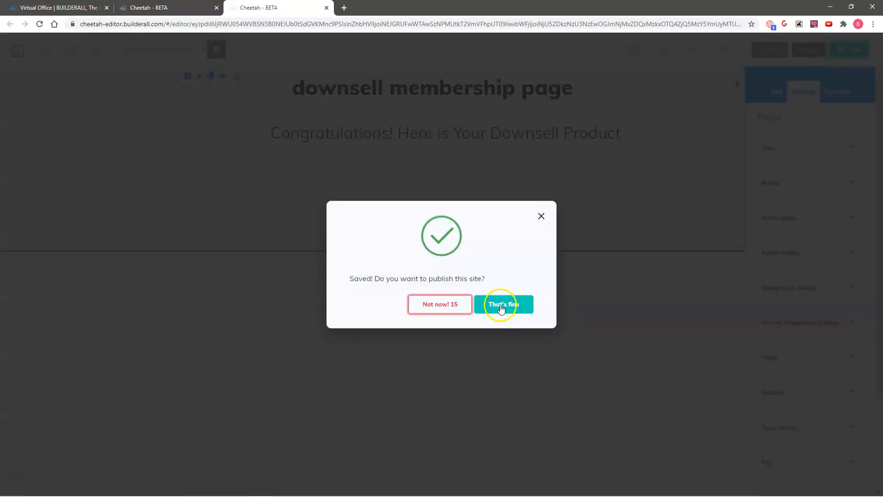
{"action": "left_click", "coordinate": [503, 305]}
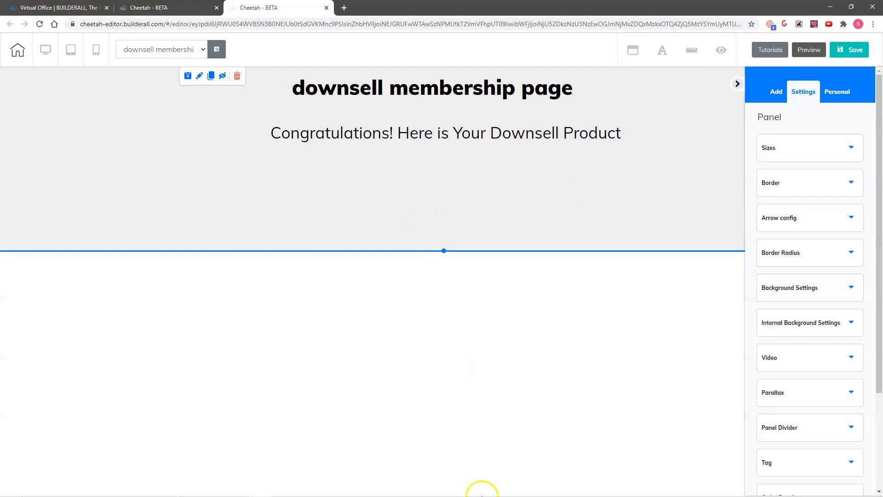
{"action": "left_click", "coordinate": [487, 493]}
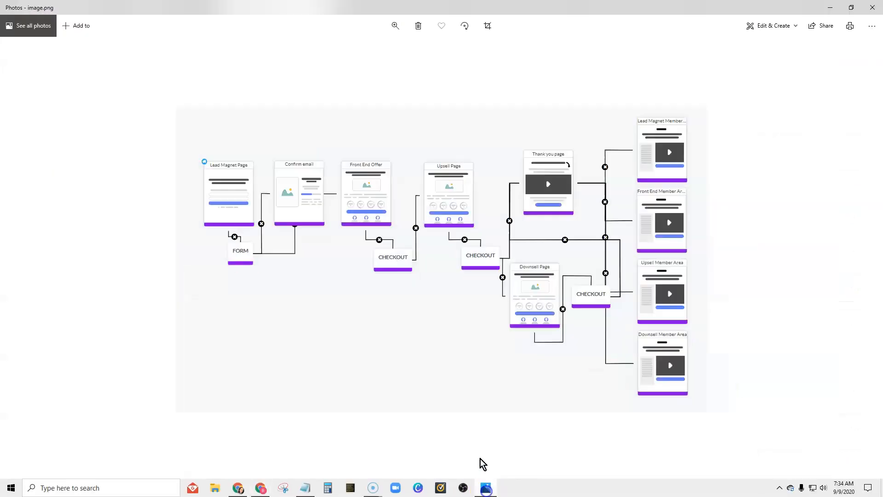
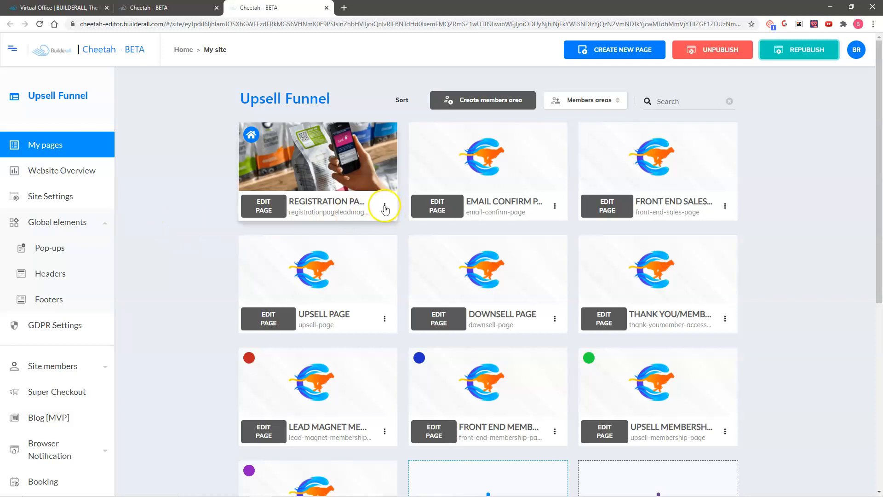
Open the live registration page from the registration card's menu and bring up its registration form.
{"action": "left_click", "coordinate": [385, 208]}
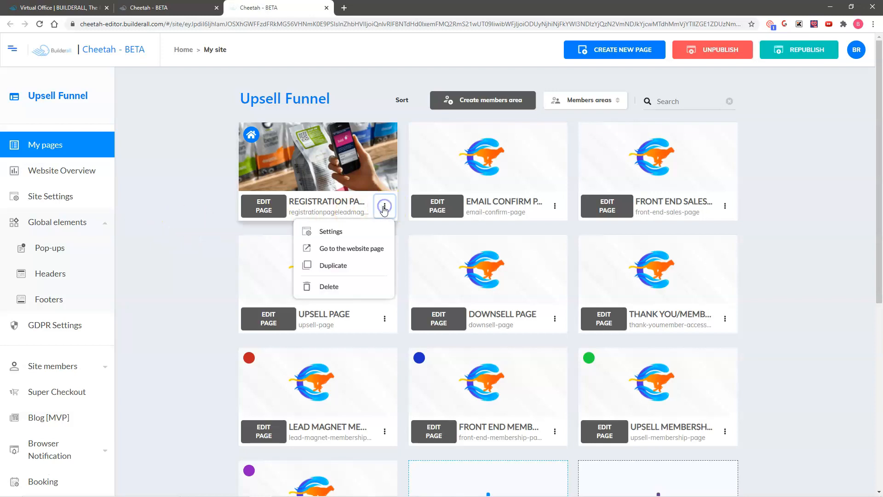
{"action": "left_click", "coordinate": [348, 251]}
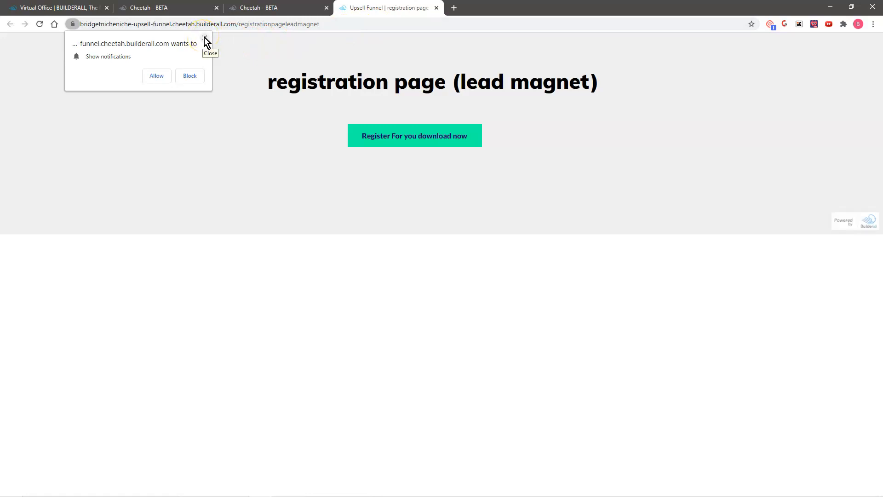
{"action": "left_click", "coordinate": [205, 38]}
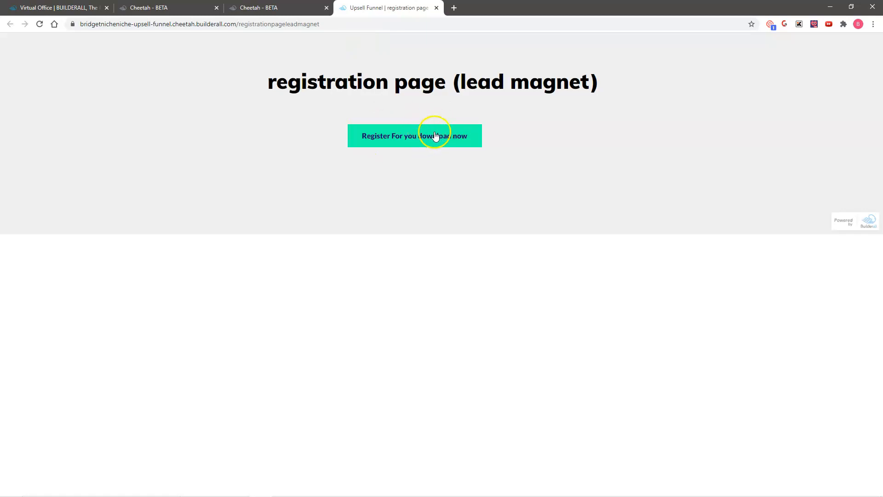
{"action": "left_click", "coordinate": [411, 139]}
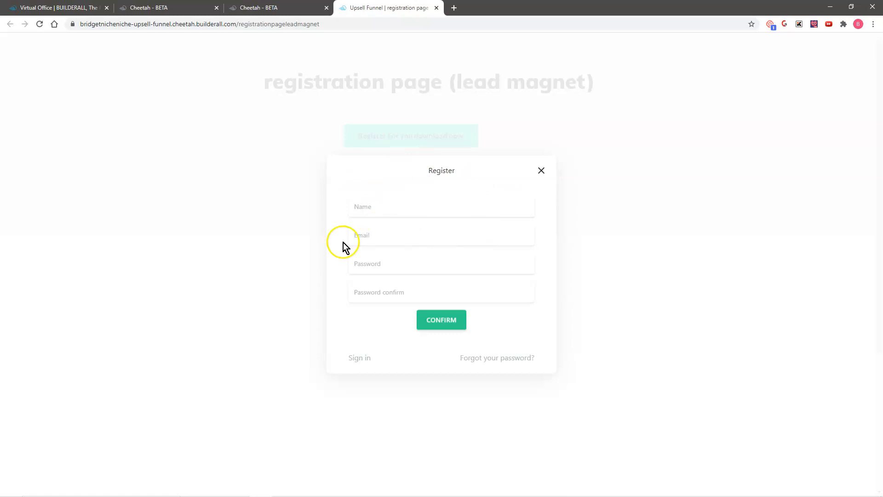
Register a test member with name, email, password and confirmation, then dismiss the browser prompts.
{"action": "left_click", "coordinate": [380, 210]}
{"action": "type", "text": "Bridget"}
{"action": "key", "text": "Tab"}
{"action": "left_click", "coordinate": [384, 264]}
{"action": "type", "text": "•••"}
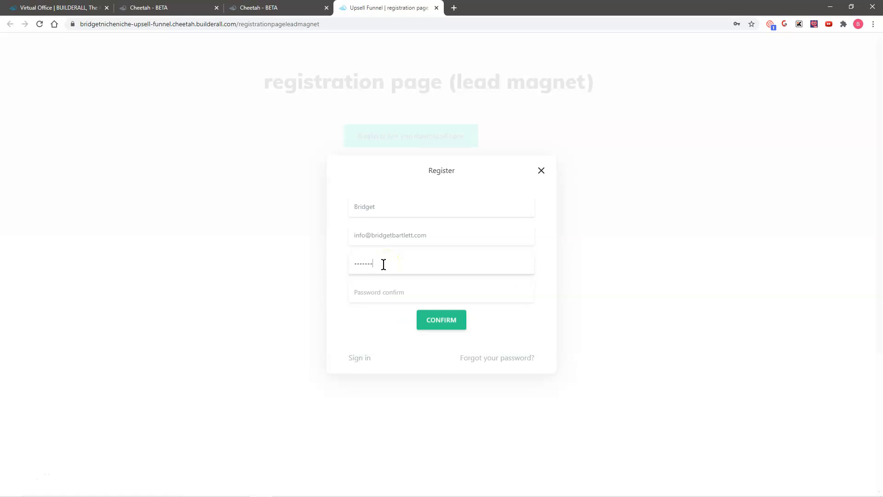
{"action": "left_click", "coordinate": [382, 294]}
{"action": "type", "text": "••"}
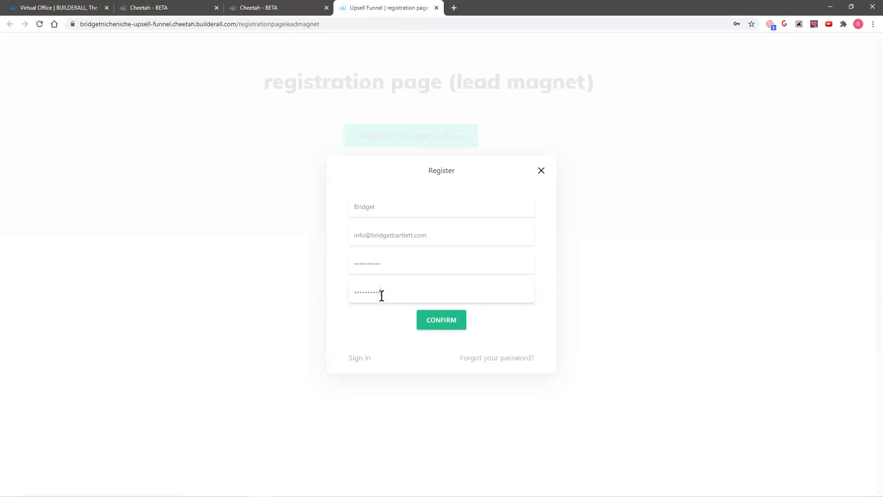
{"action": "left_click", "coordinate": [441, 321]}
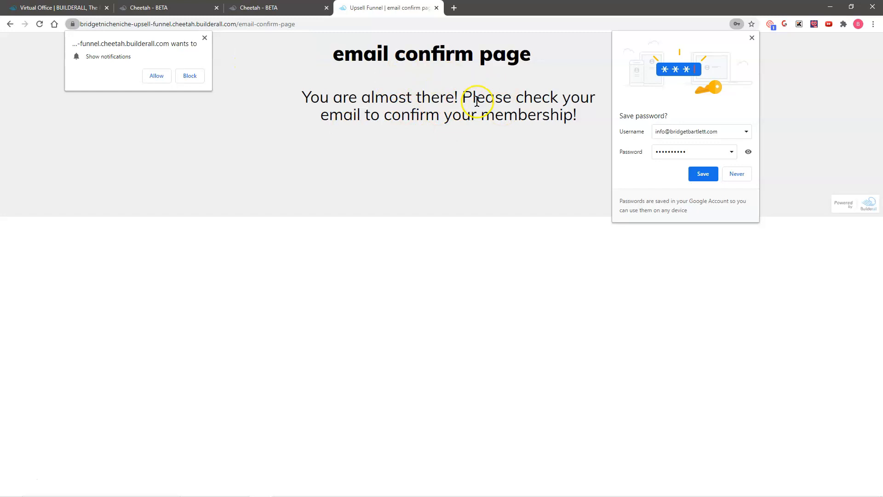
{"action": "left_click", "coordinate": [752, 37]}
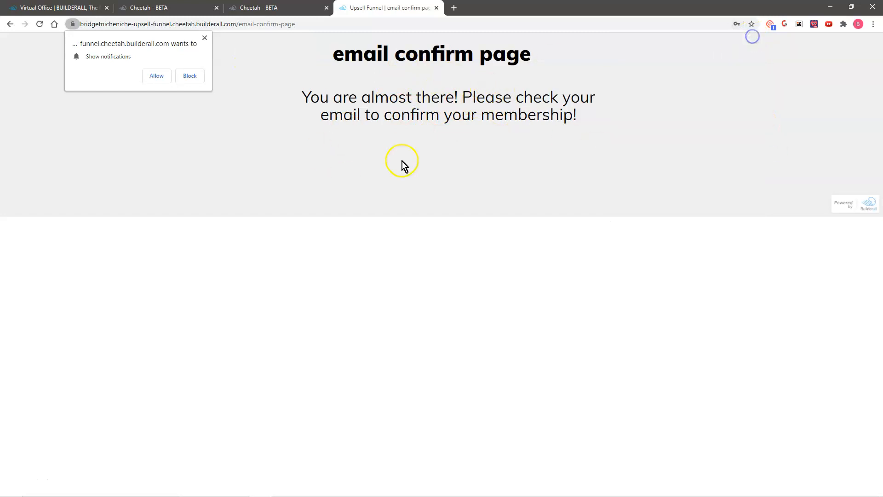
{"action": "left_click", "coordinate": [205, 38]}
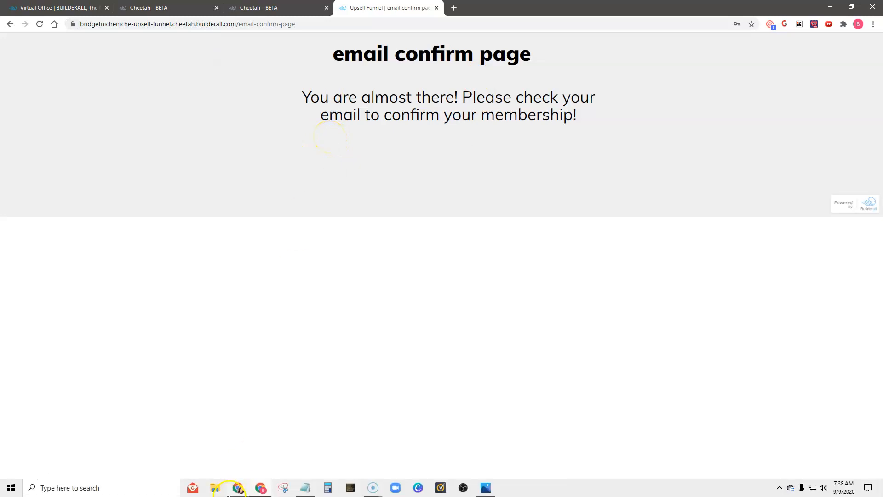
In Gmail, check the welcome email, then follow the 'Please confirm your subscription' email's link.
{"action": "left_click", "coordinate": [191, 487]}
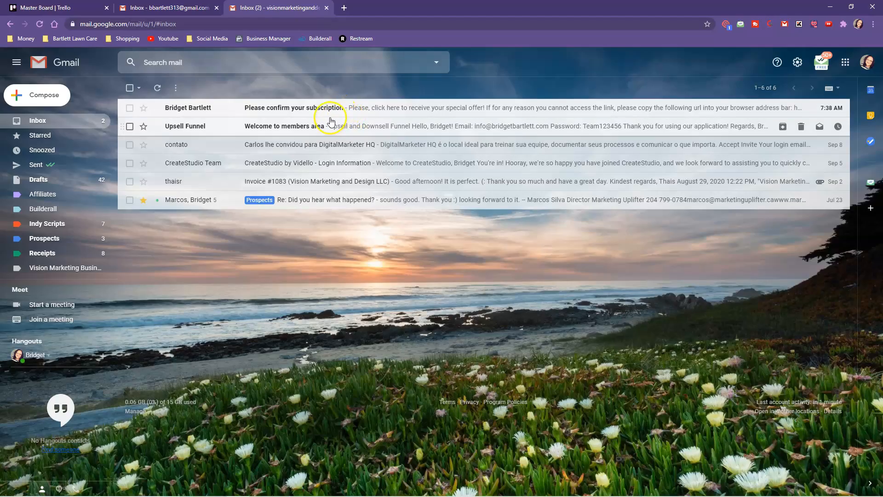
{"action": "left_click", "coordinate": [335, 126]}
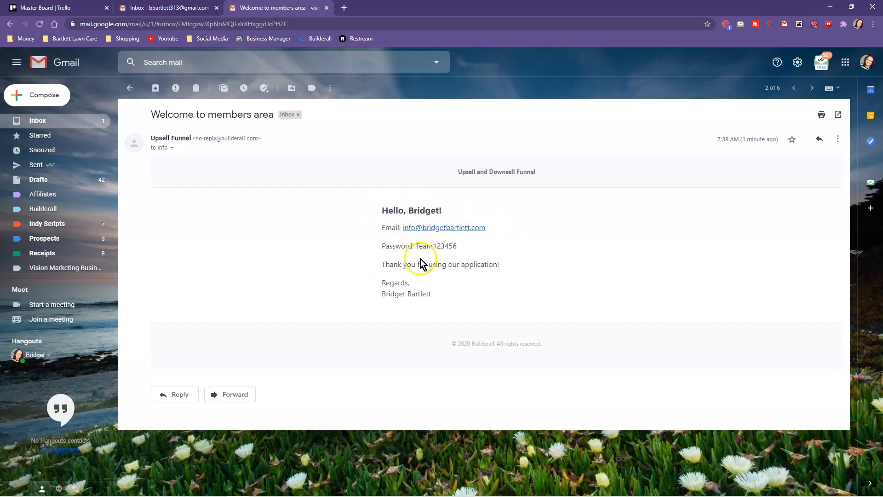
{"action": "left_click", "coordinate": [133, 90]}
{"action": "left_click", "coordinate": [358, 104]}
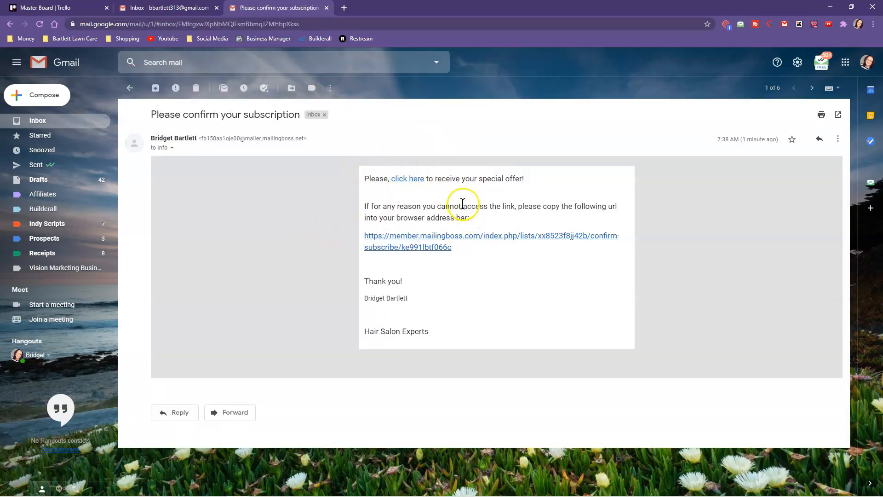
{"action": "left_click", "coordinate": [407, 180]}
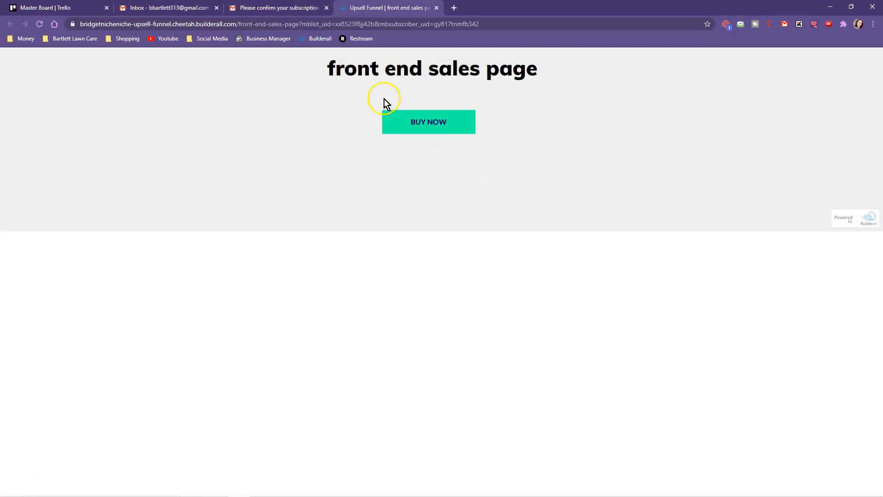
Click BUY NOW on the front end sales page to open the $0.50 checkout.
{"action": "left_click", "coordinate": [432, 122]}
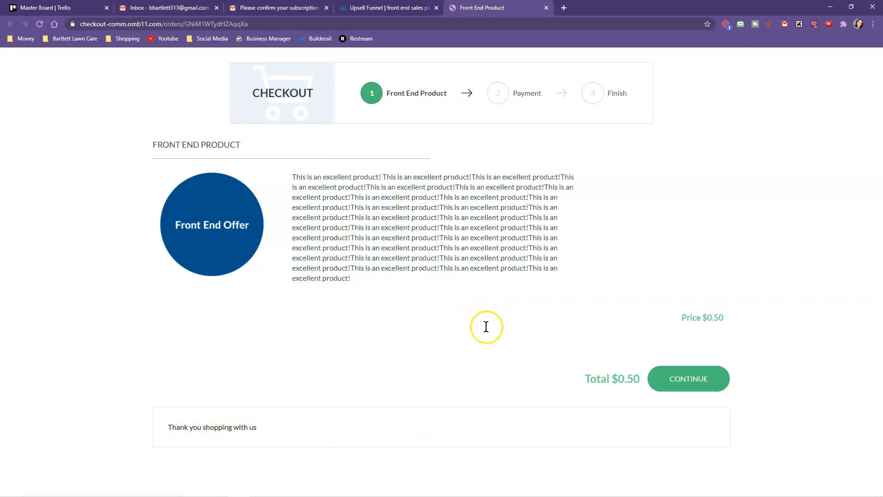
On the payment step, enter the buyer's full name, email and membership password.
{"action": "left_click", "coordinate": [690, 379]}
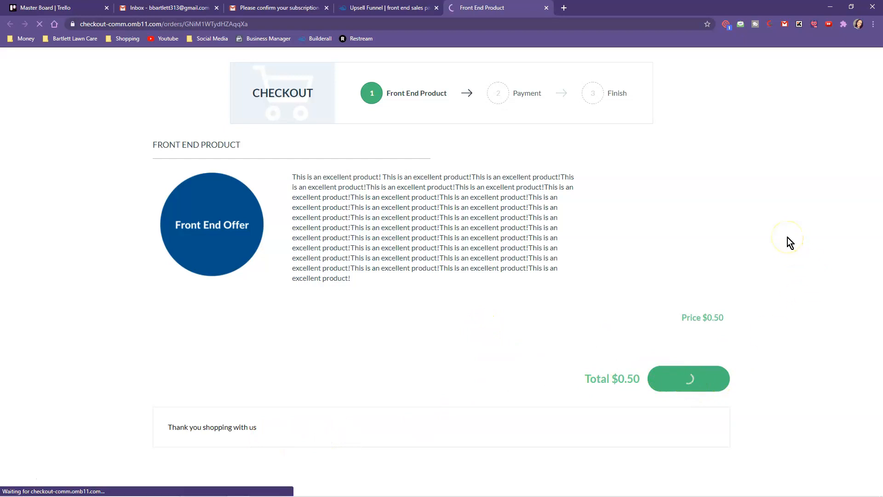
{"action": "left_click", "coordinate": [252, 244]}
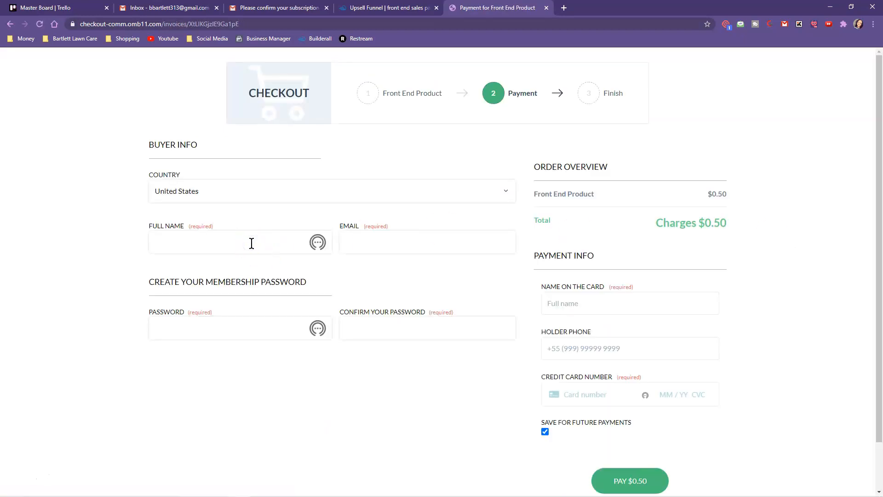
{"action": "type", "text": "Bridget"}
{"action": "left_click", "coordinate": [245, 255]}
{"action": "type", "text": "BA"}
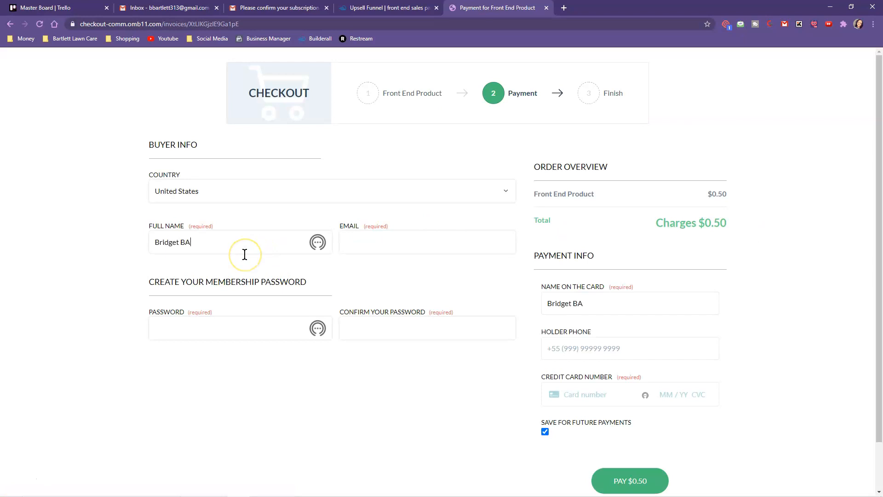
{"action": "key", "text": "BackSpace"}
{"action": "type", "text": "t.com"}
{"action": "left_click", "coordinate": [205, 326]}
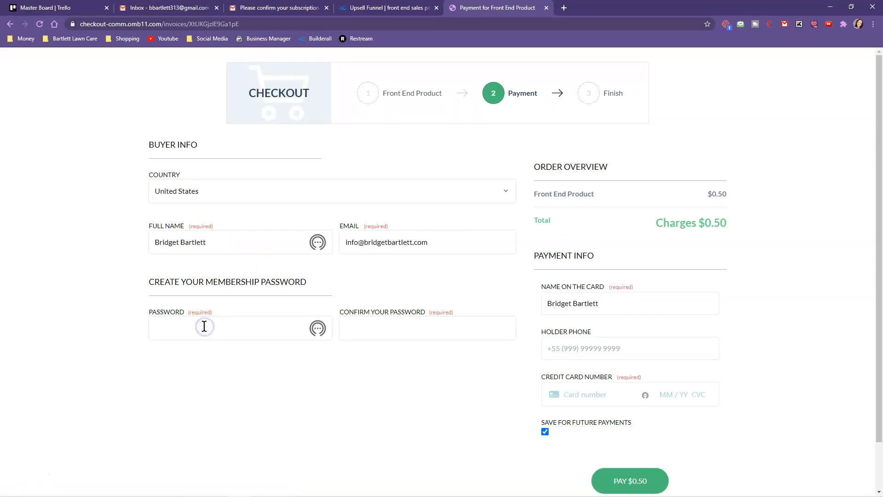
{"action": "type", "text": "••••••••"}
Fill the holder phone, paste the saved card number, and pay $0.50.
{"action": "scroll", "coordinate": [475, 359], "scroll_direction": "down", "scroll_amount": 1}
{"action": "left_click", "coordinate": [586, 302]}
{"action": "left_click", "coordinate": [575, 327]}
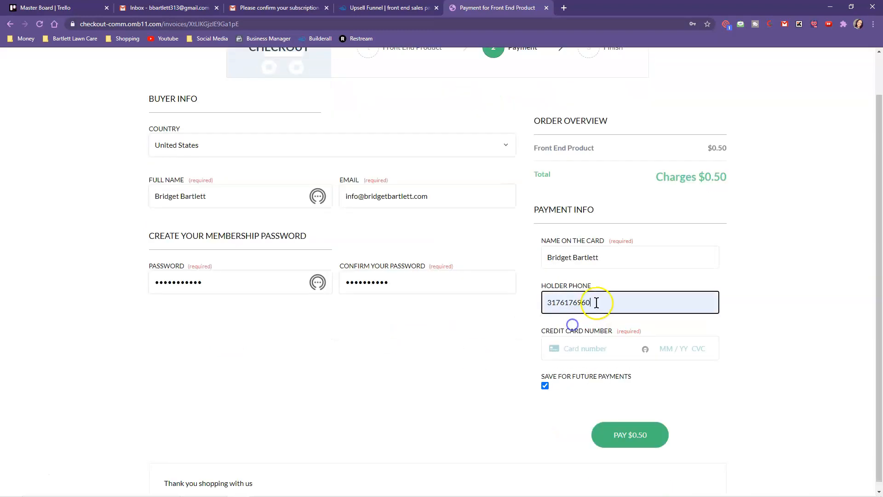
{"action": "left_click", "coordinate": [580, 349]}
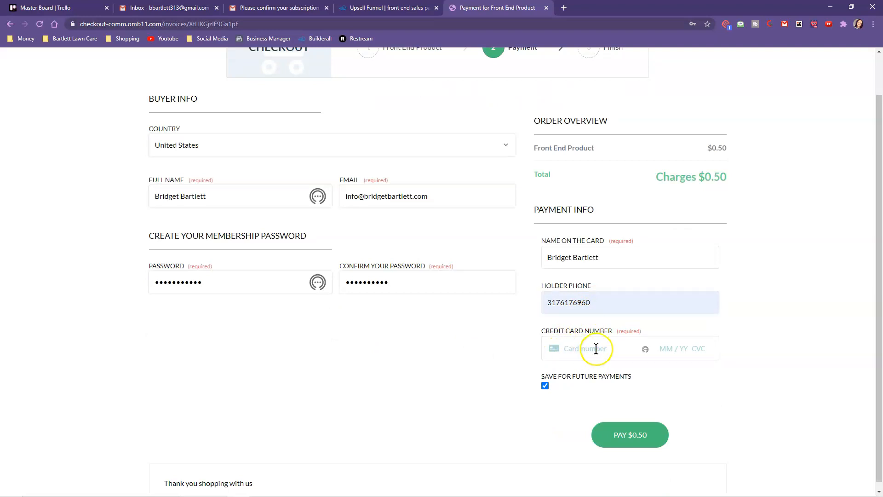
{"action": "right_click", "coordinate": [572, 348]}
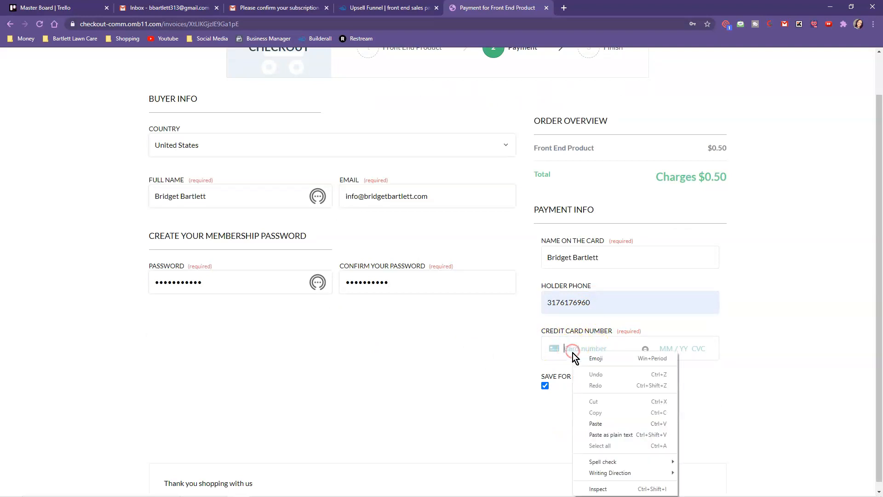
{"action": "left_click", "coordinate": [597, 421]}
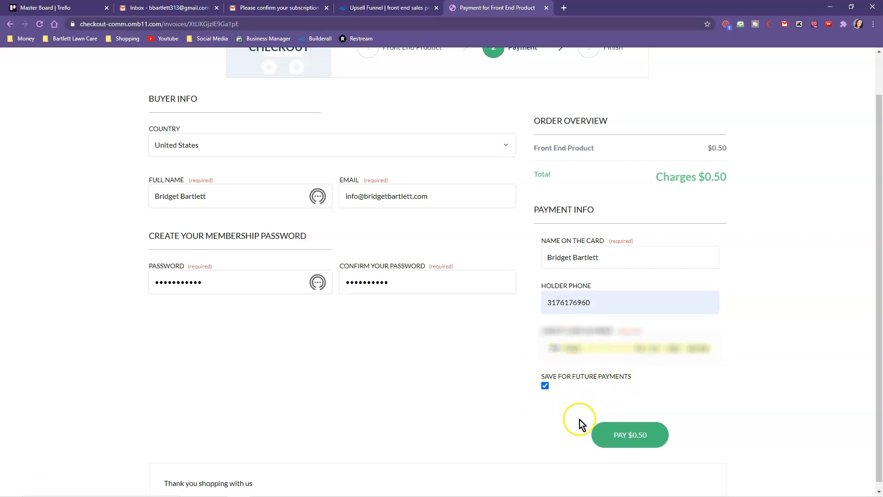
{"action": "scroll", "coordinate": [658, 428], "scroll_direction": "down", "scroll_amount": 1}
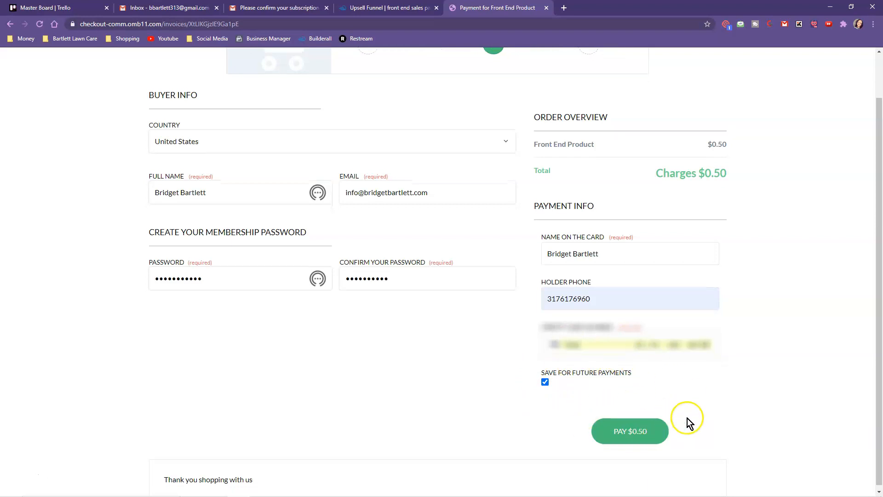
{"action": "left_click", "coordinate": [635, 428]}
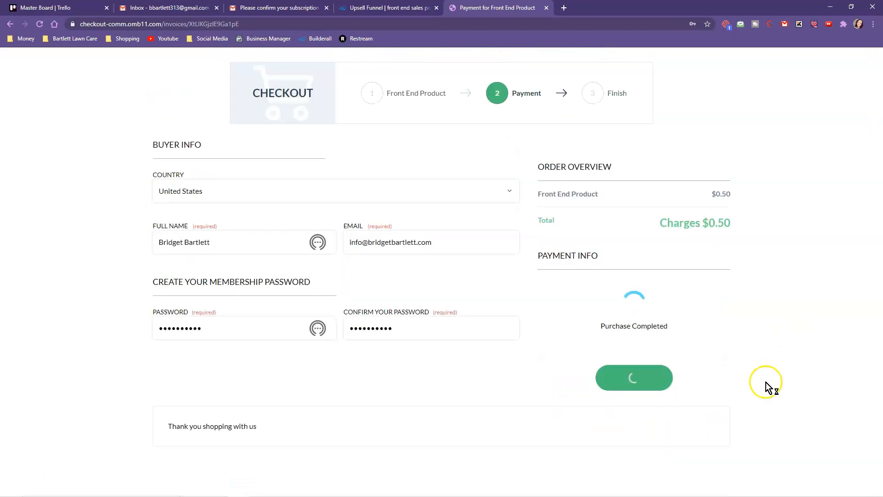
{"action": "left_click", "coordinate": [708, 38]}
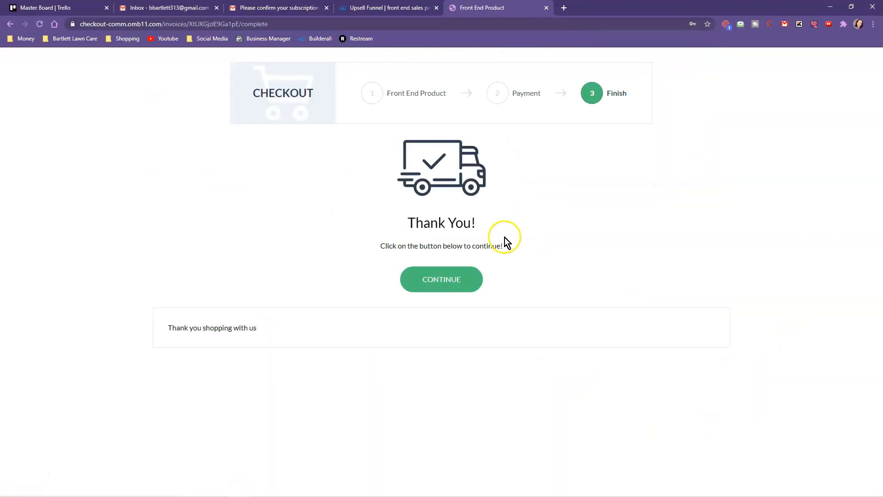
Continue to the upsell page, dismiss the notification prompt, and choose 'No thank you'.
{"action": "left_click", "coordinate": [445, 280]}
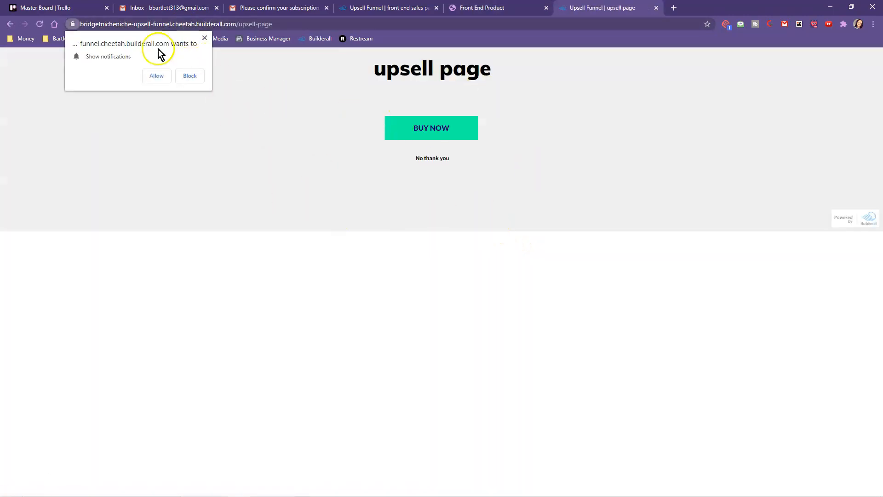
{"action": "left_click", "coordinate": [206, 38]}
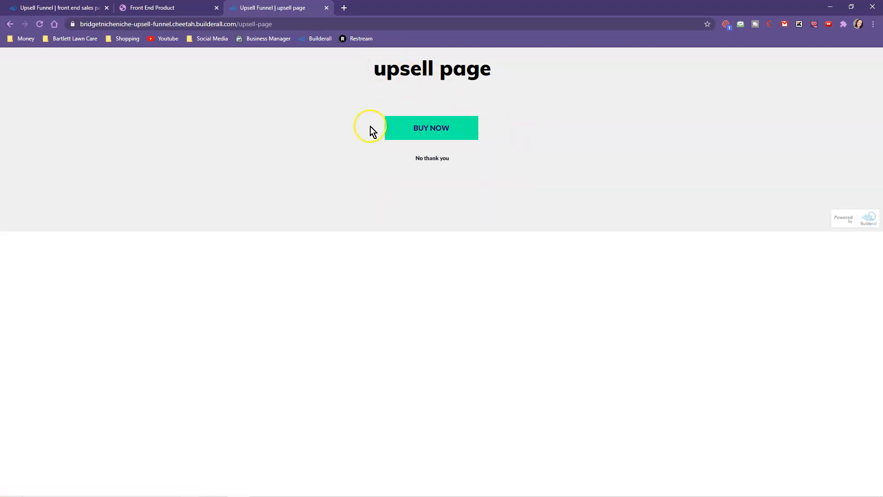
{"action": "left_click", "coordinate": [434, 159]}
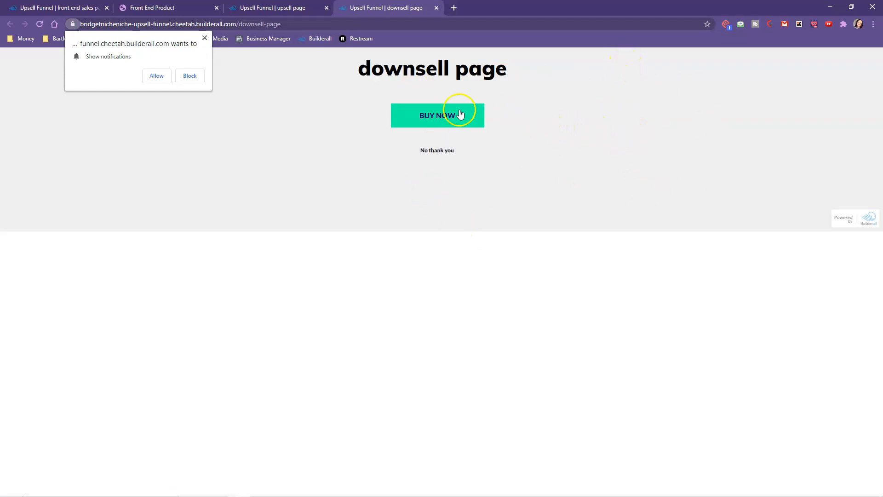
Buy the $0.50 Downsell Product on checkout and continue to the member access page.
{"action": "left_click", "coordinate": [427, 116]}
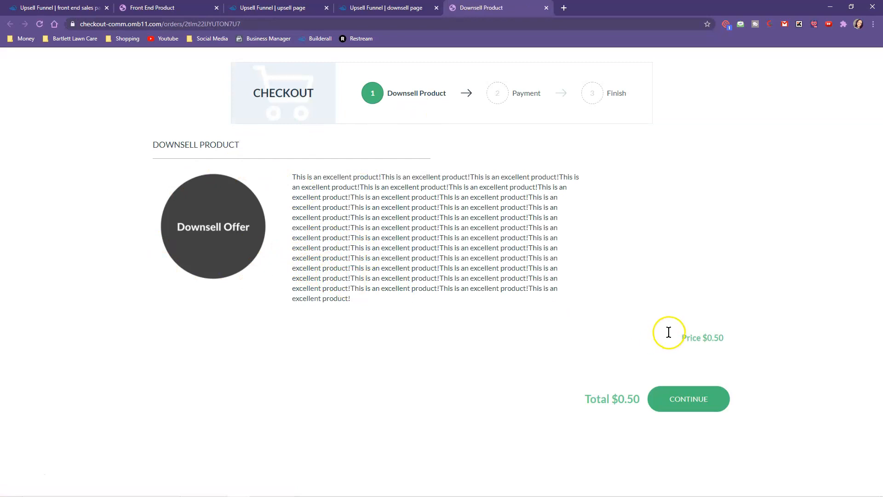
{"action": "left_click", "coordinate": [697, 404]}
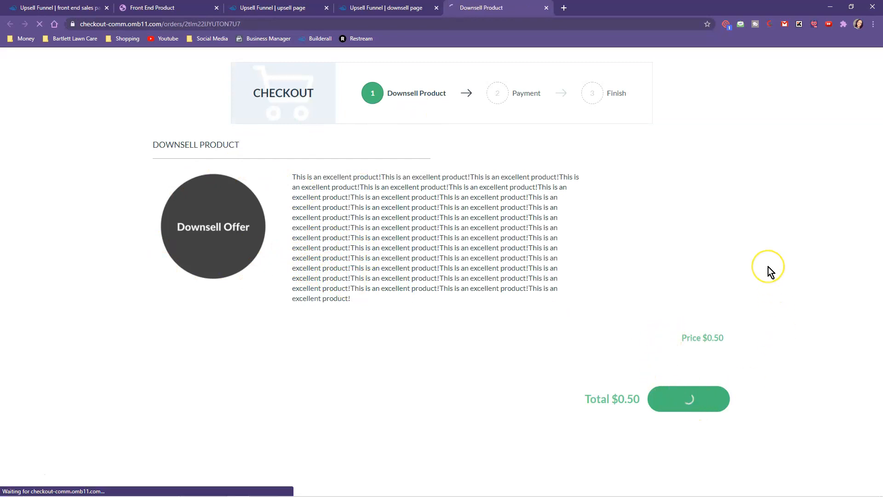
{"action": "left_click", "coordinate": [197, 328]}
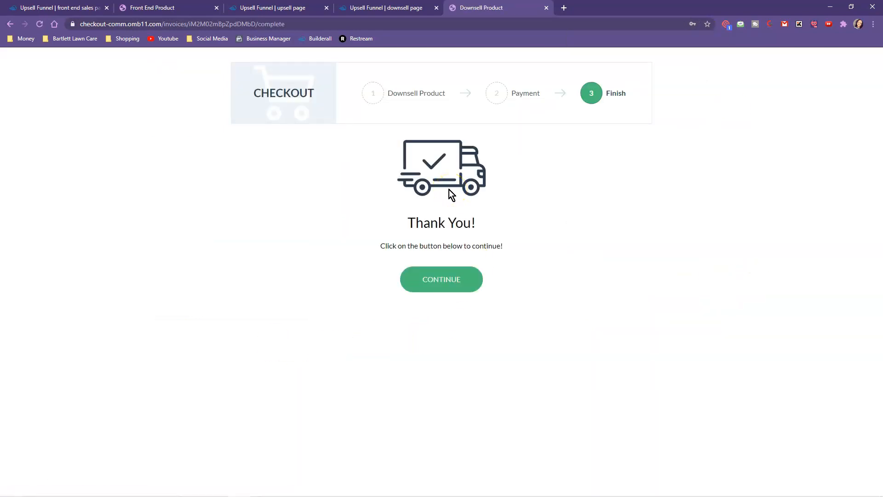
{"action": "left_click", "coordinate": [440, 281]}
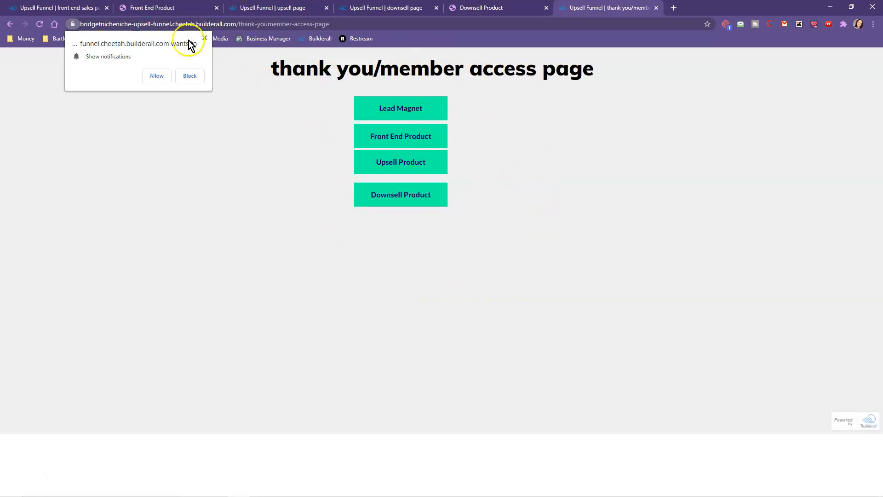
Try each member link: Lead Magnet and Front End open, Upsell is refused, Downsell loads.
{"action": "left_click", "coordinate": [205, 38]}
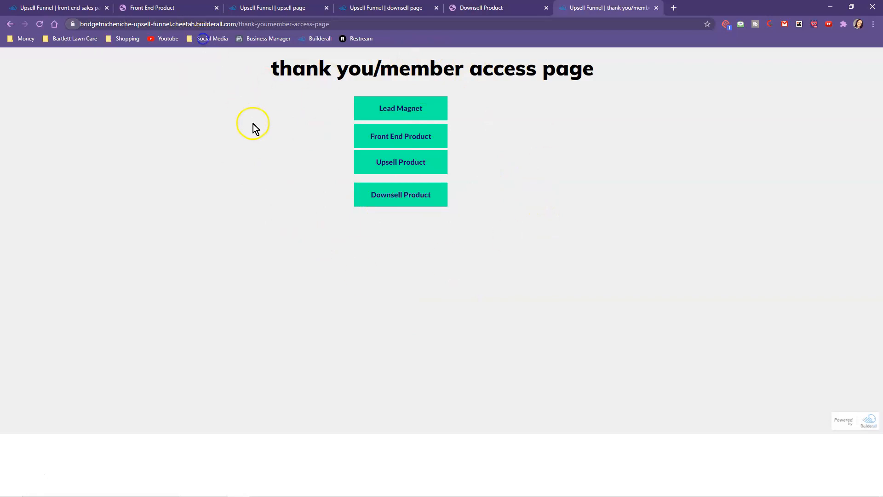
{"action": "left_click", "coordinate": [400, 109]}
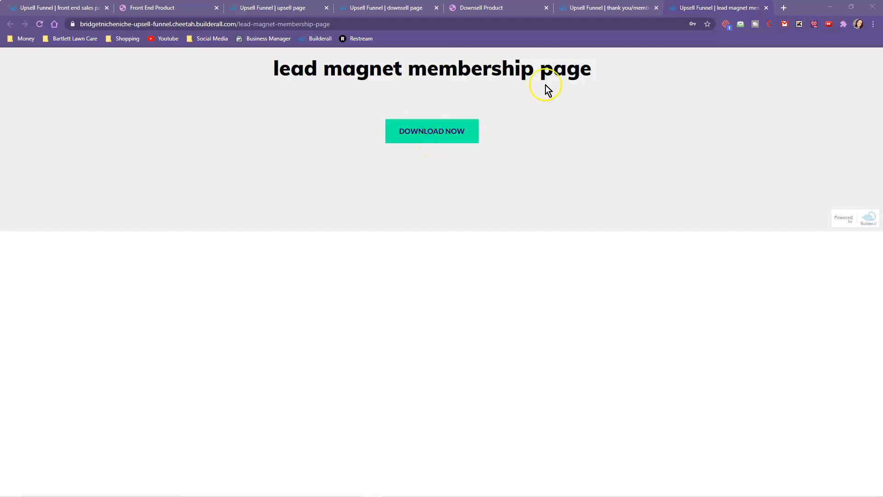
{"action": "left_click", "coordinate": [607, 8]}
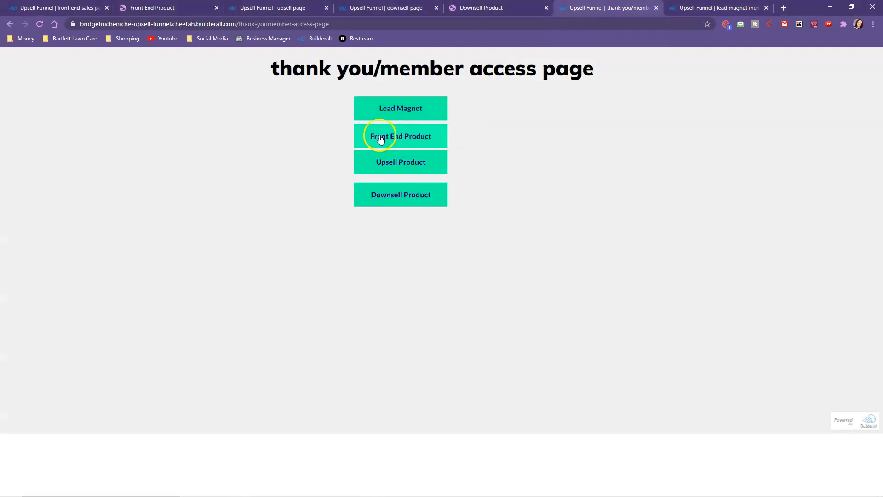
{"action": "left_click", "coordinate": [414, 138]}
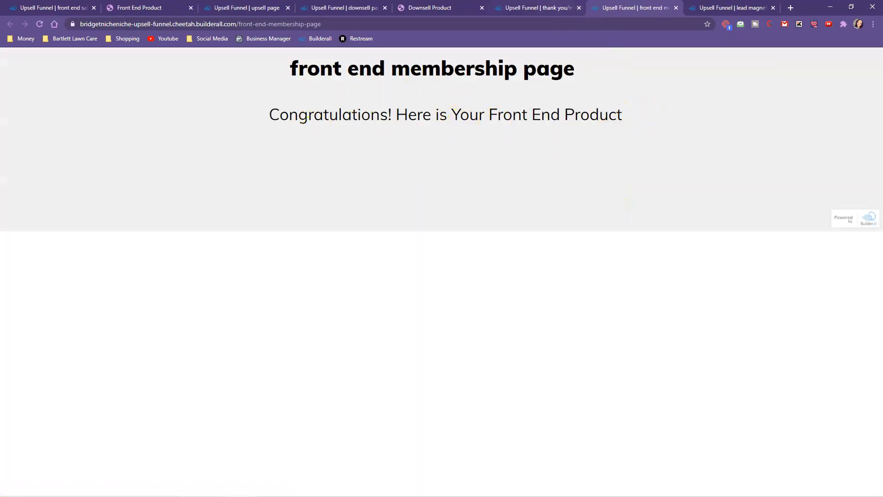
{"action": "left_click", "coordinate": [538, 8]}
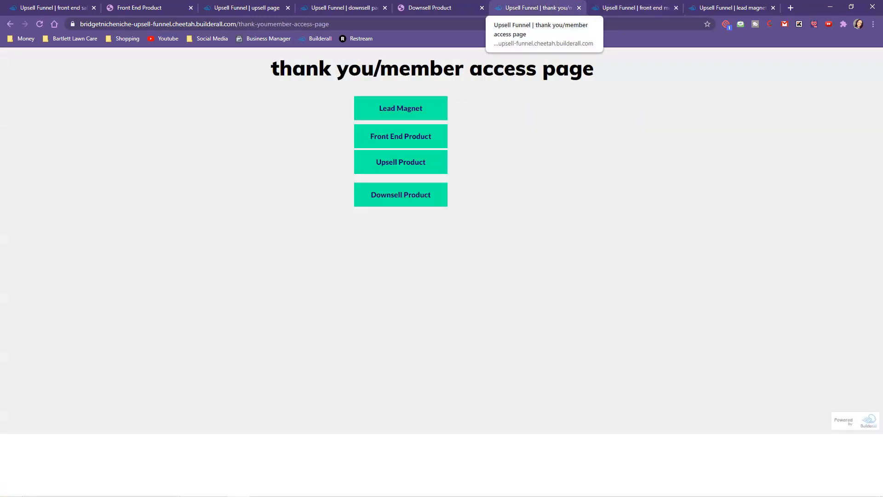
{"action": "left_click", "coordinate": [406, 164]}
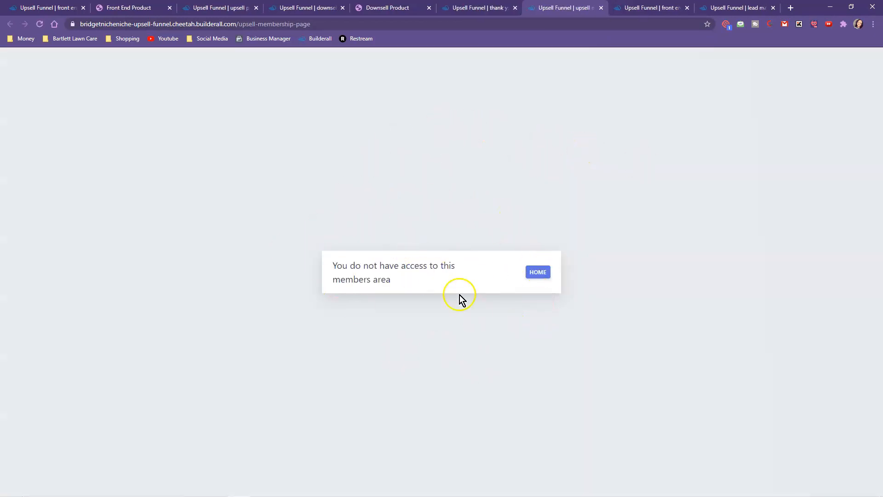
{"action": "left_click", "coordinate": [474, 8]}
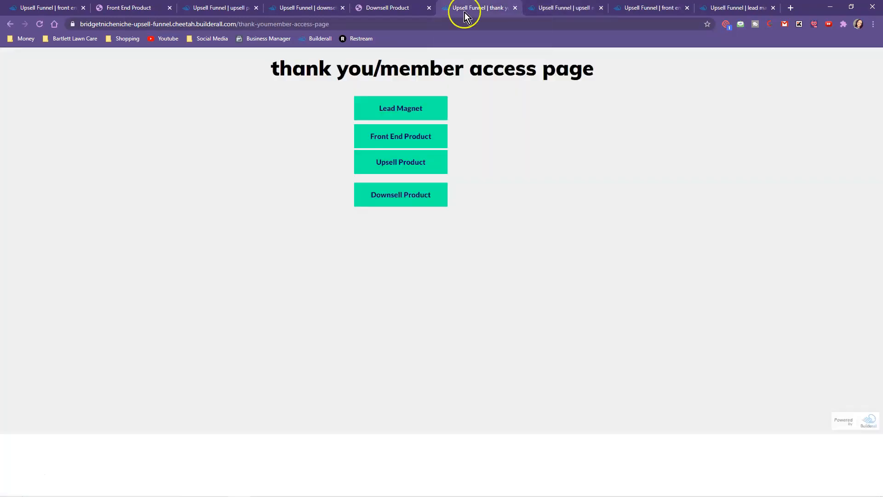
{"action": "left_click", "coordinate": [399, 196]}
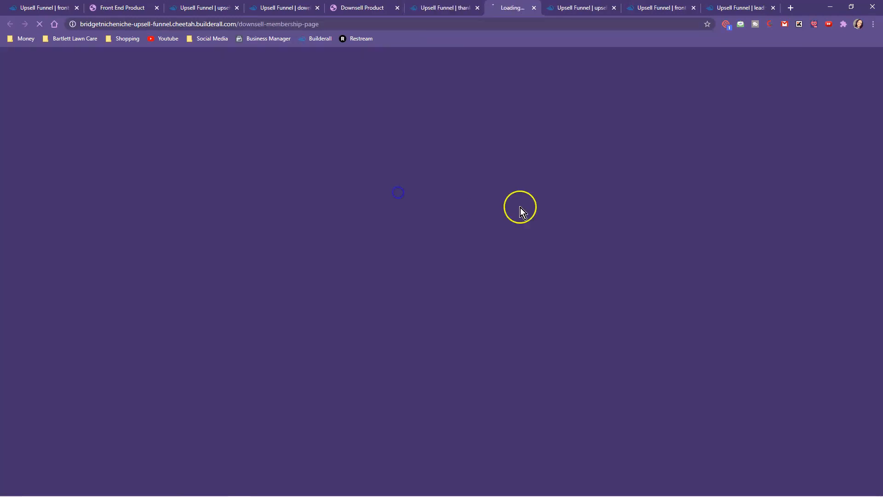